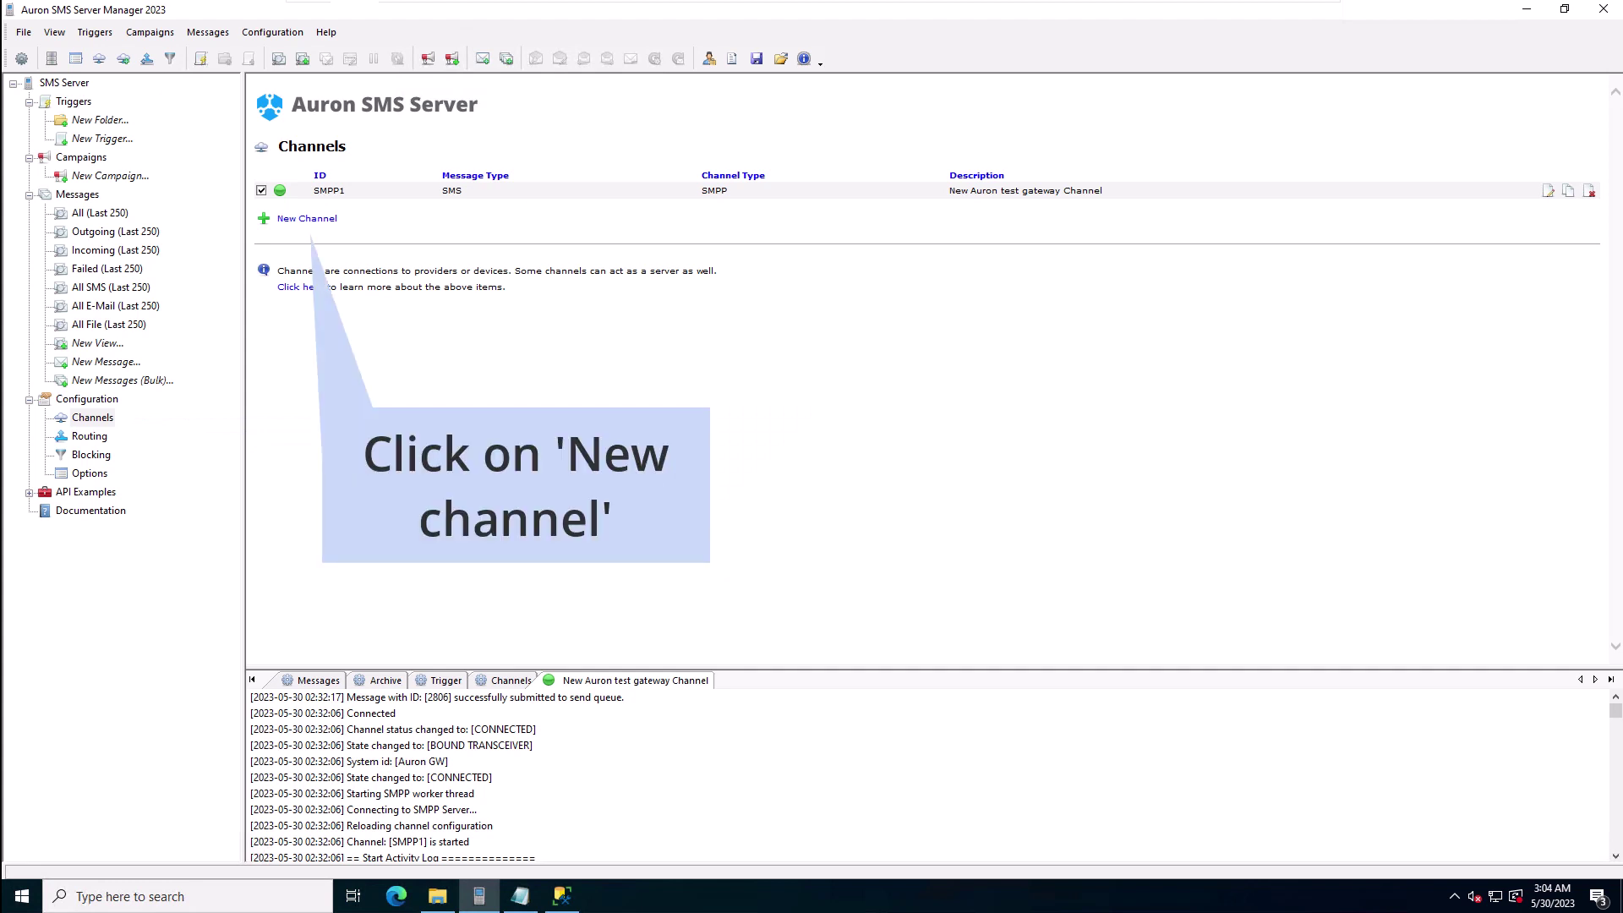
Step: Start a new channel and choose the Database integration type, opening the DATABASE1 wizard
click(327, 218)
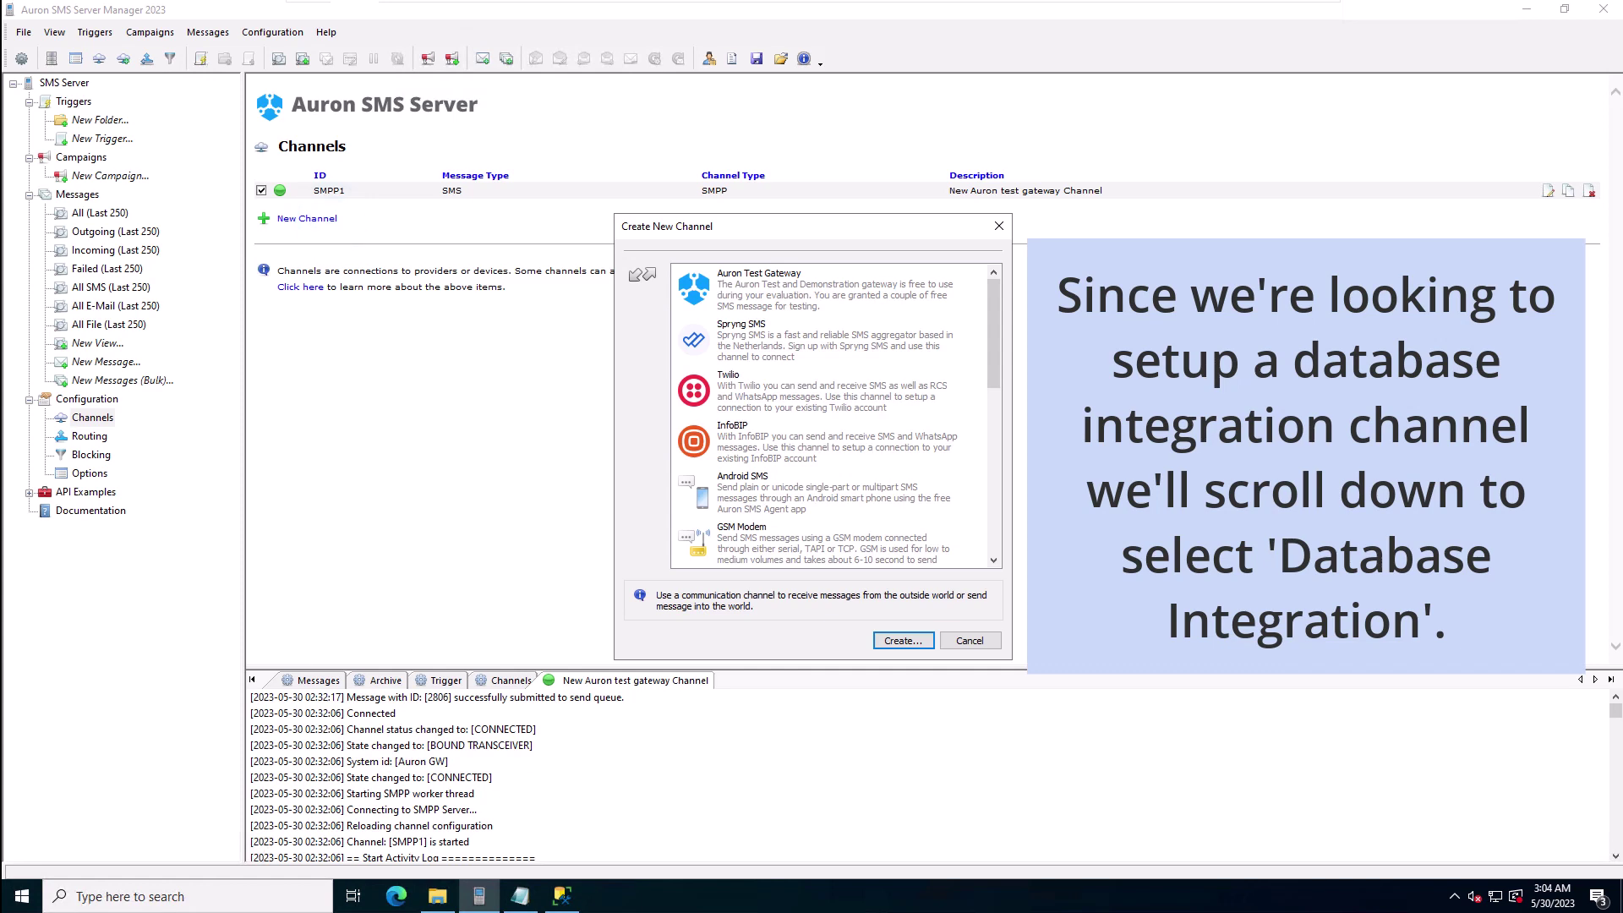
scroll(833, 414, down, 10)
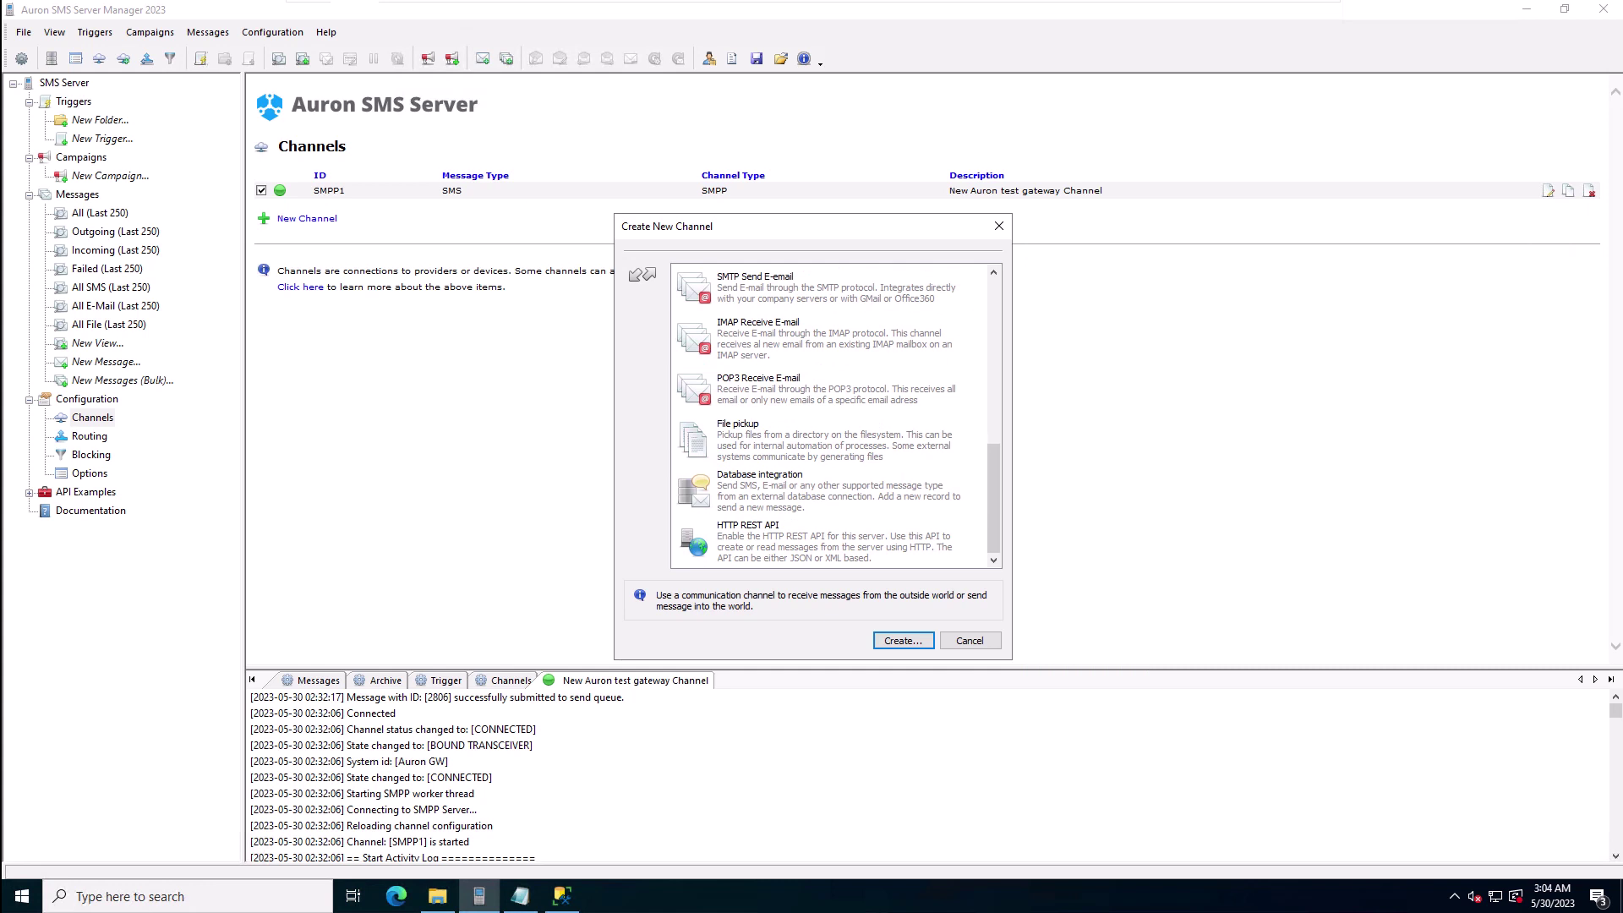
double_click(786, 486)
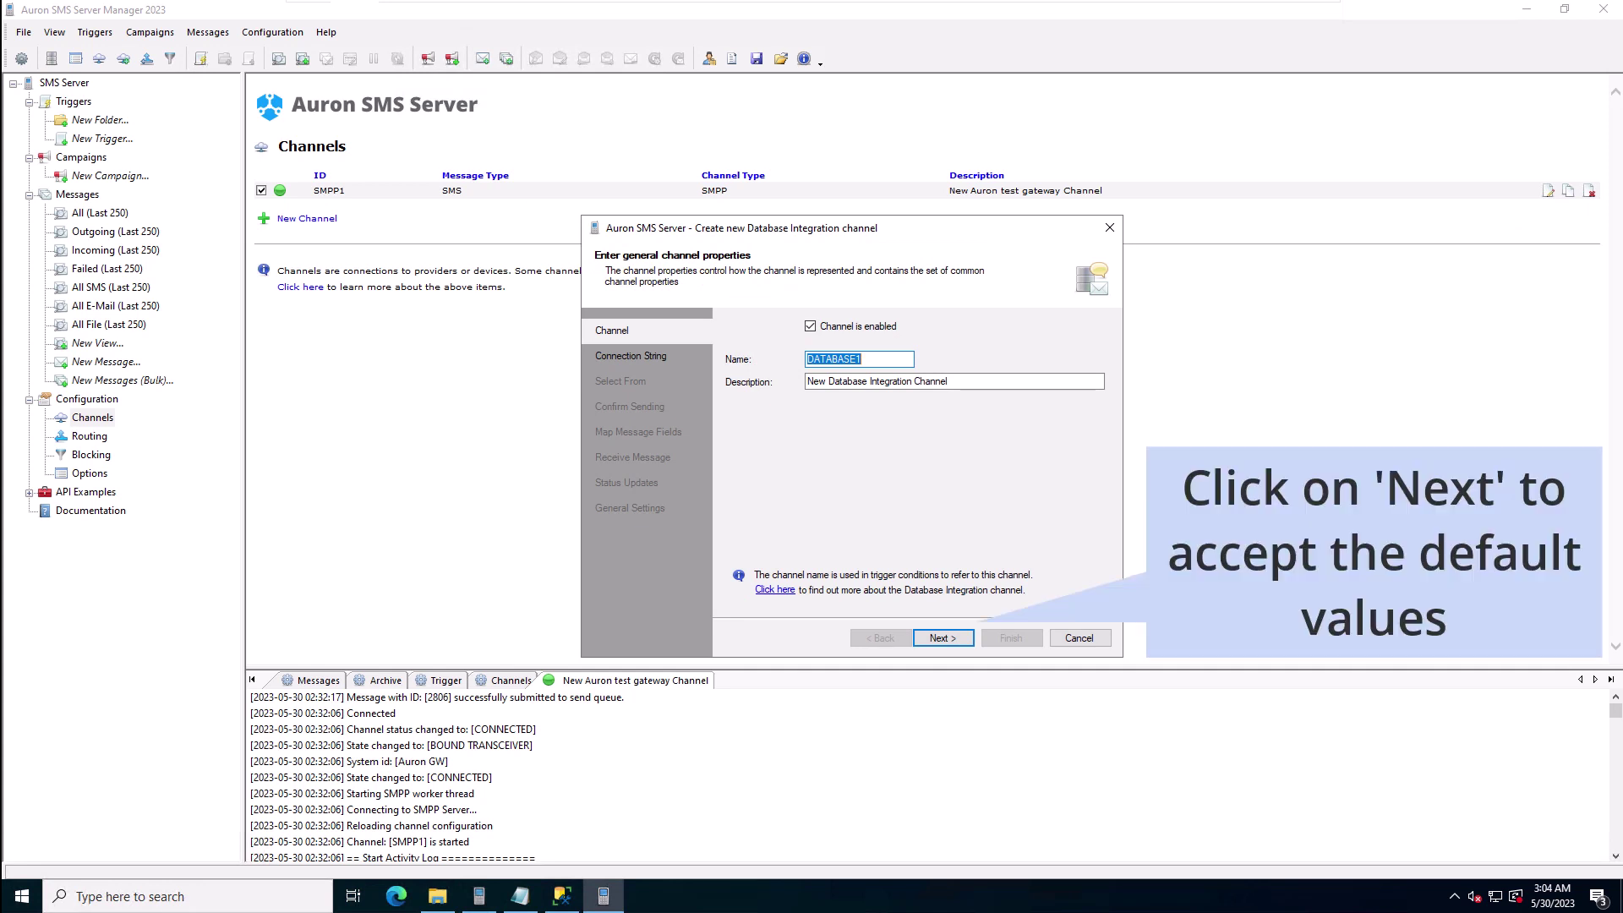
Step: Keep the default name DATABASE1 and paste a Microsoft SQL Server connection string for dbIntegration
click(943, 638)
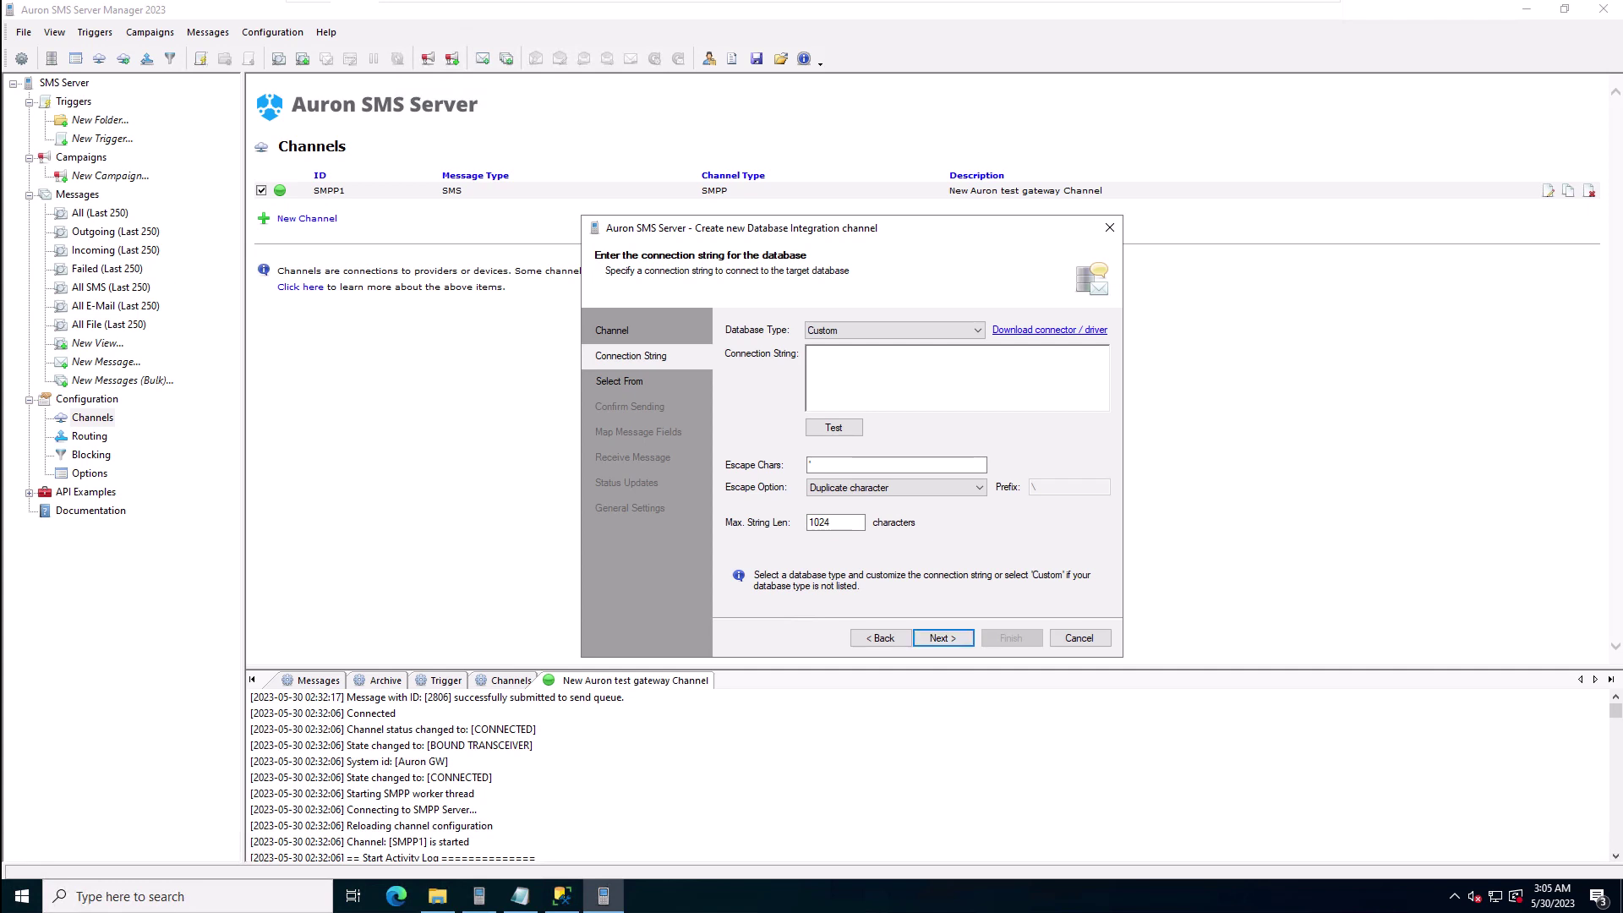
click(959, 329)
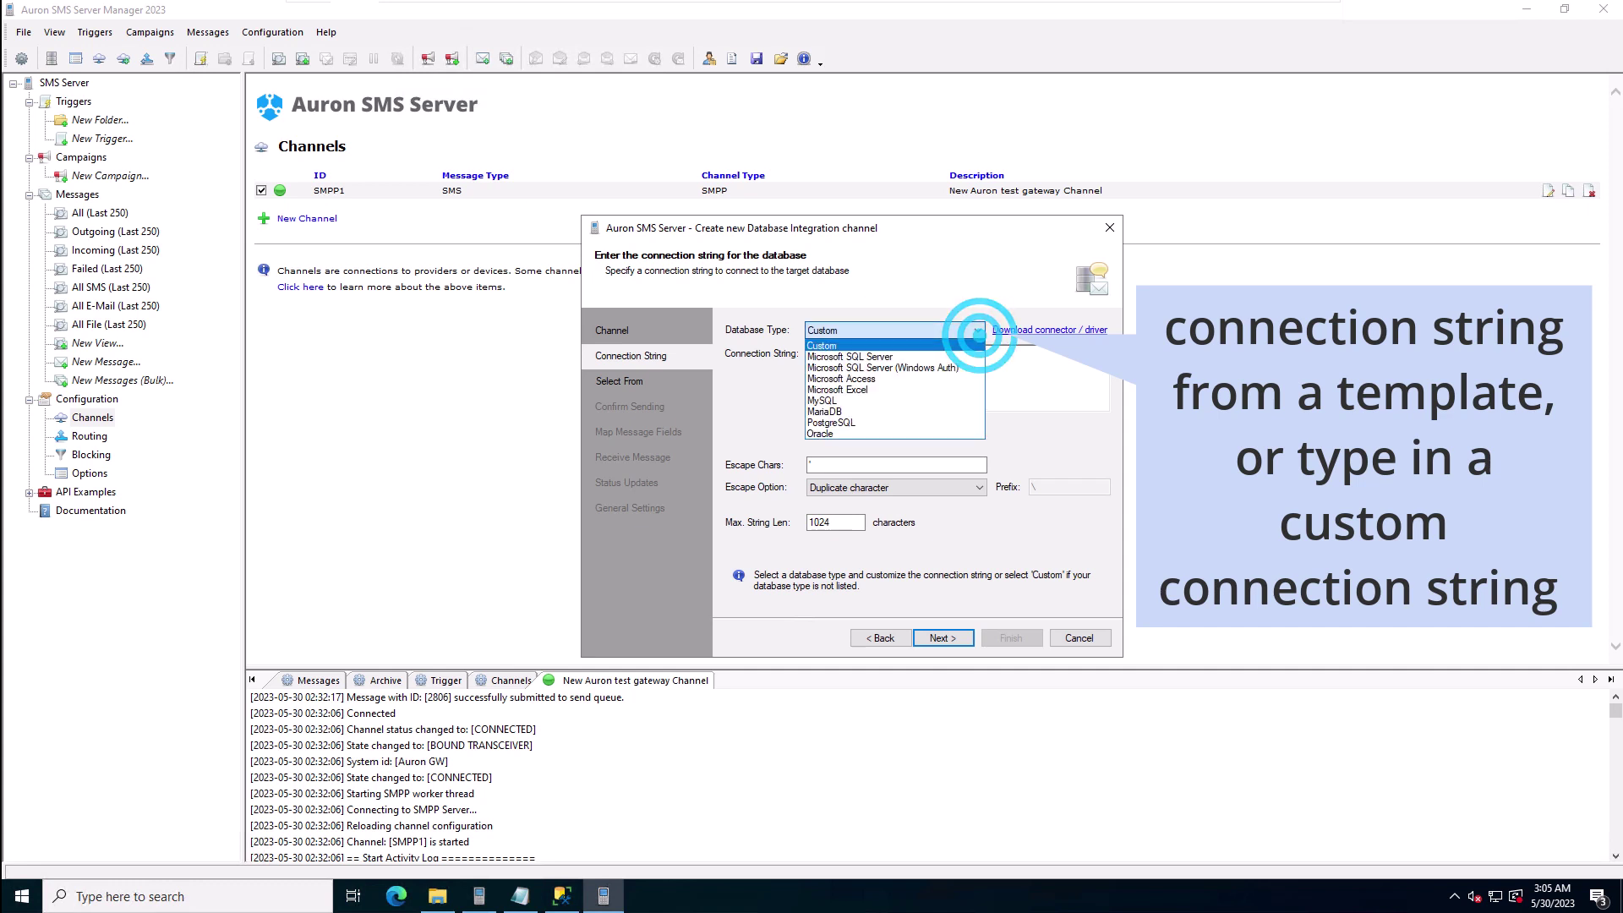
click(951, 355)
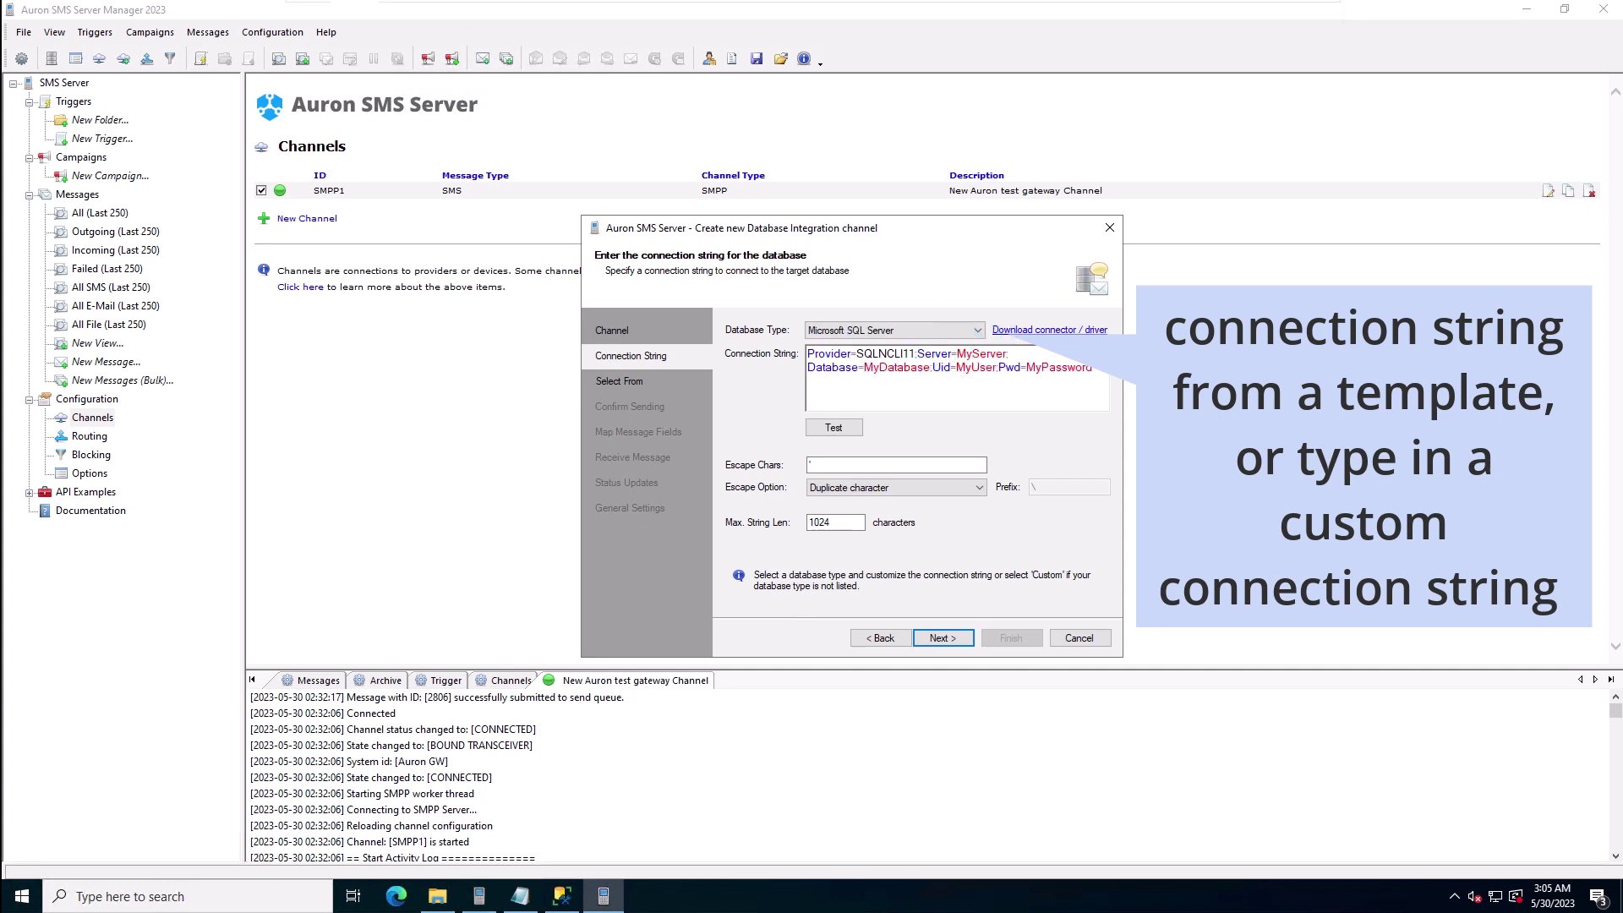
click(969, 375)
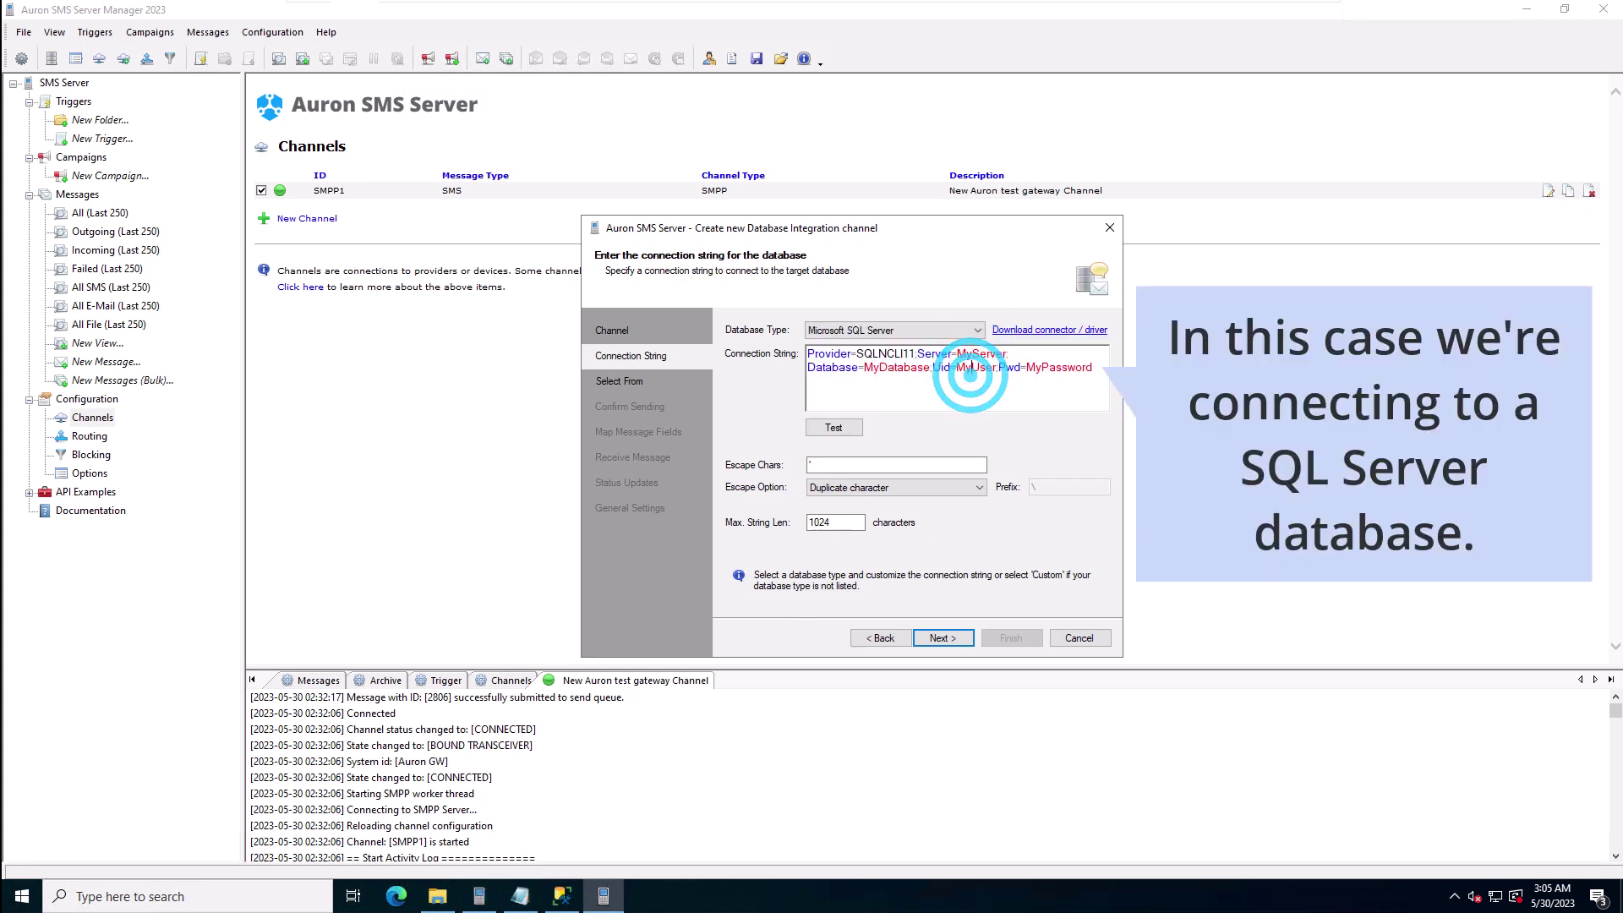
key(ctrl+a)
key(ctrl+v)
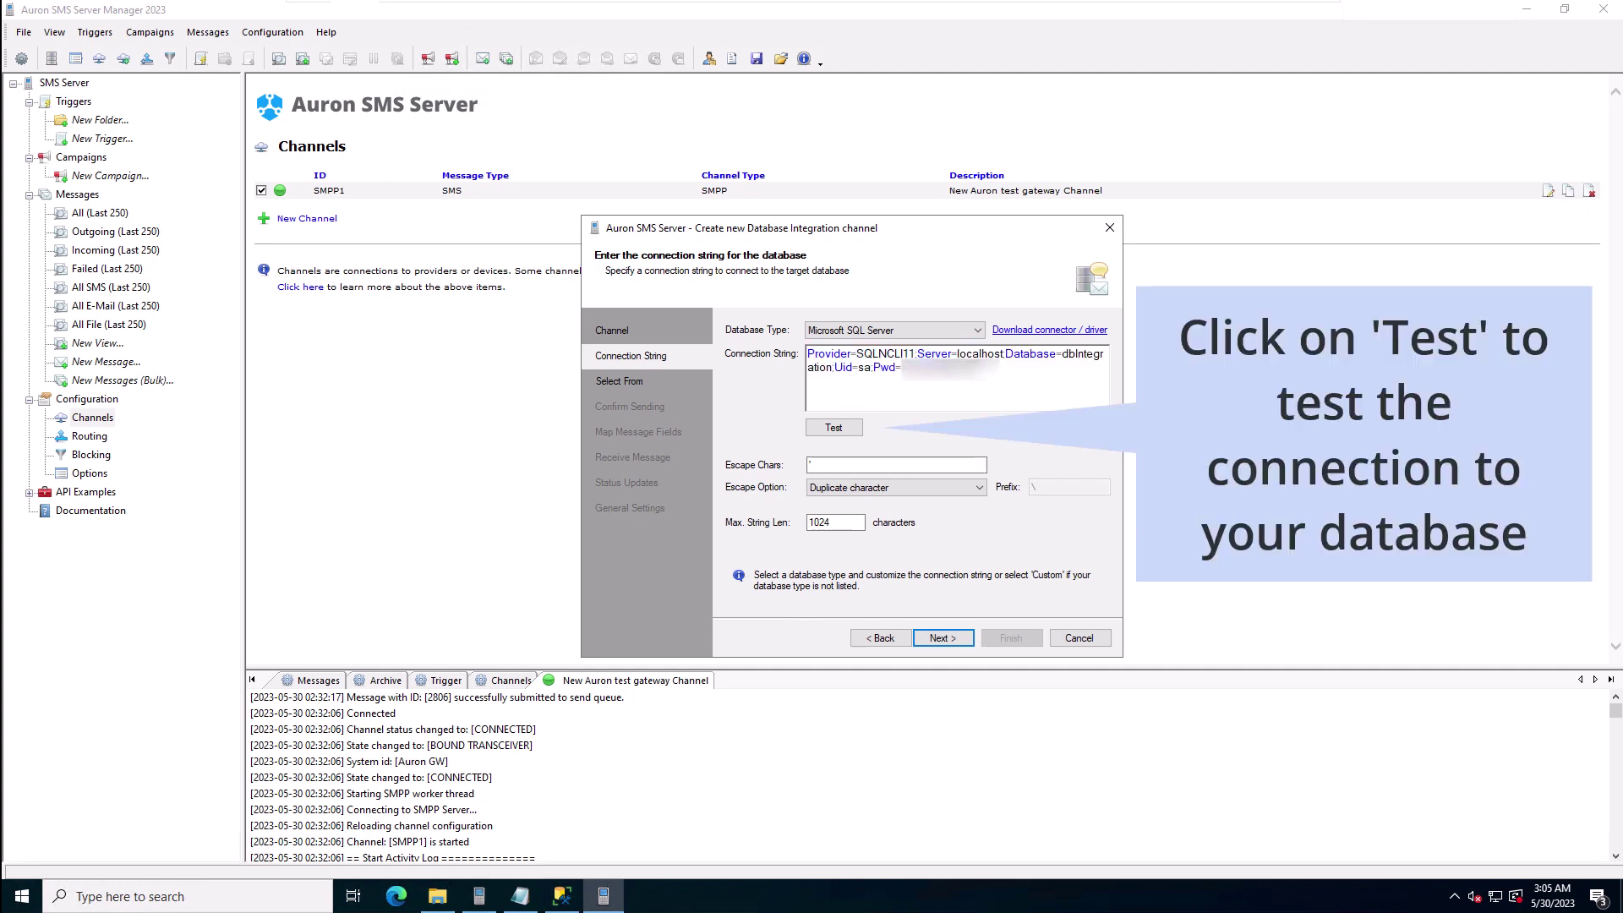
Step: Test the connection to the local dbIntegration database successfully and continue to record selection
click(833, 426)
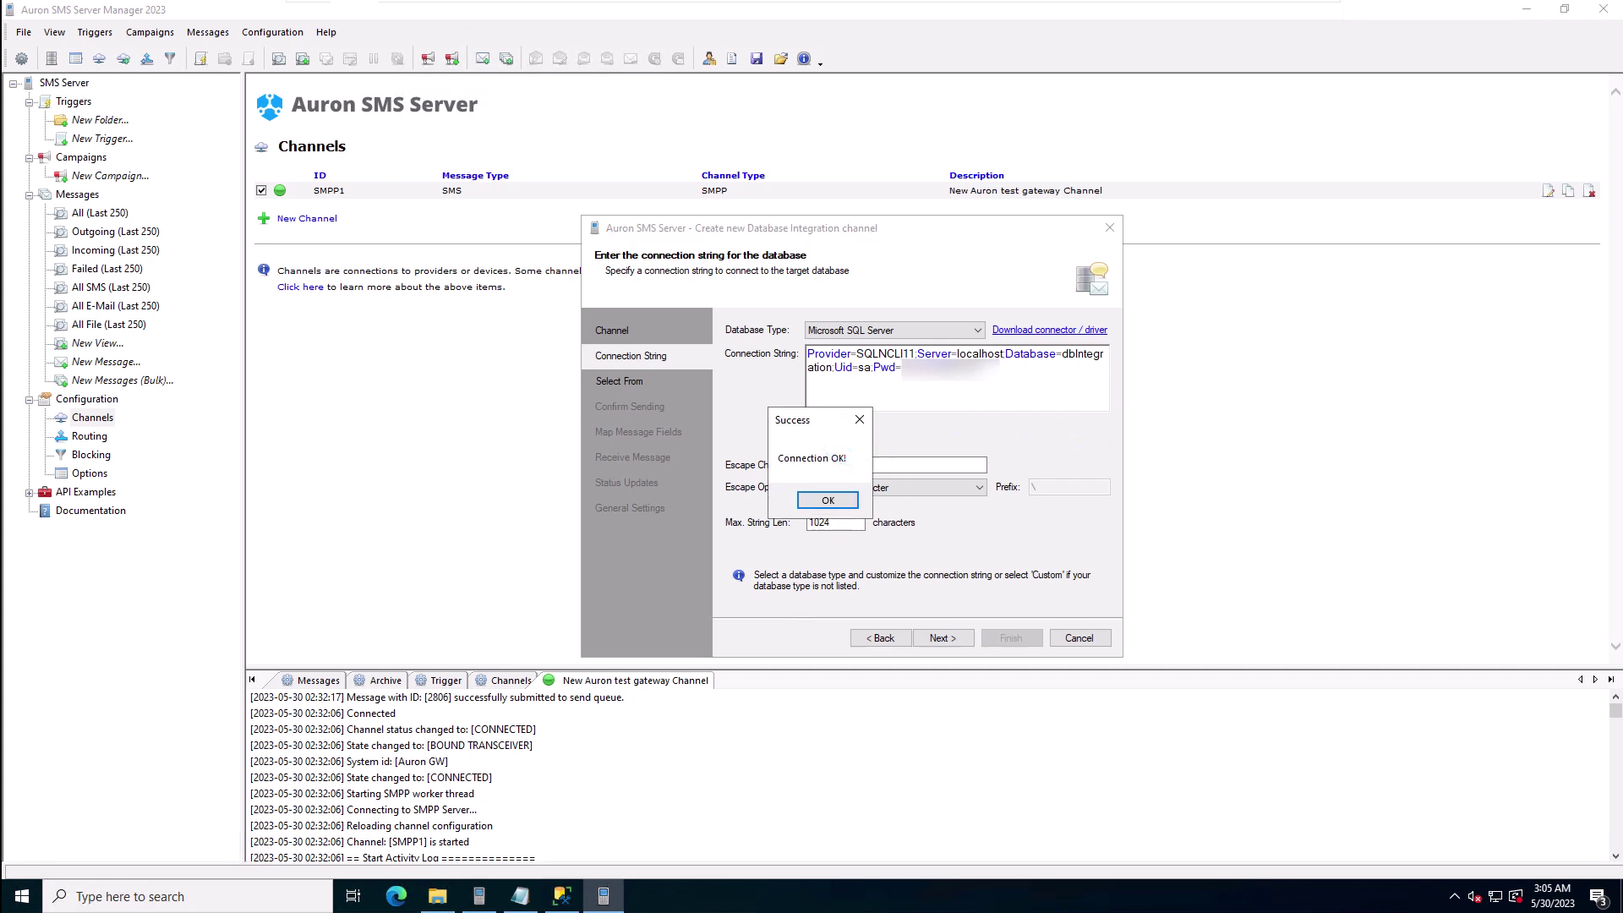
click(833, 499)
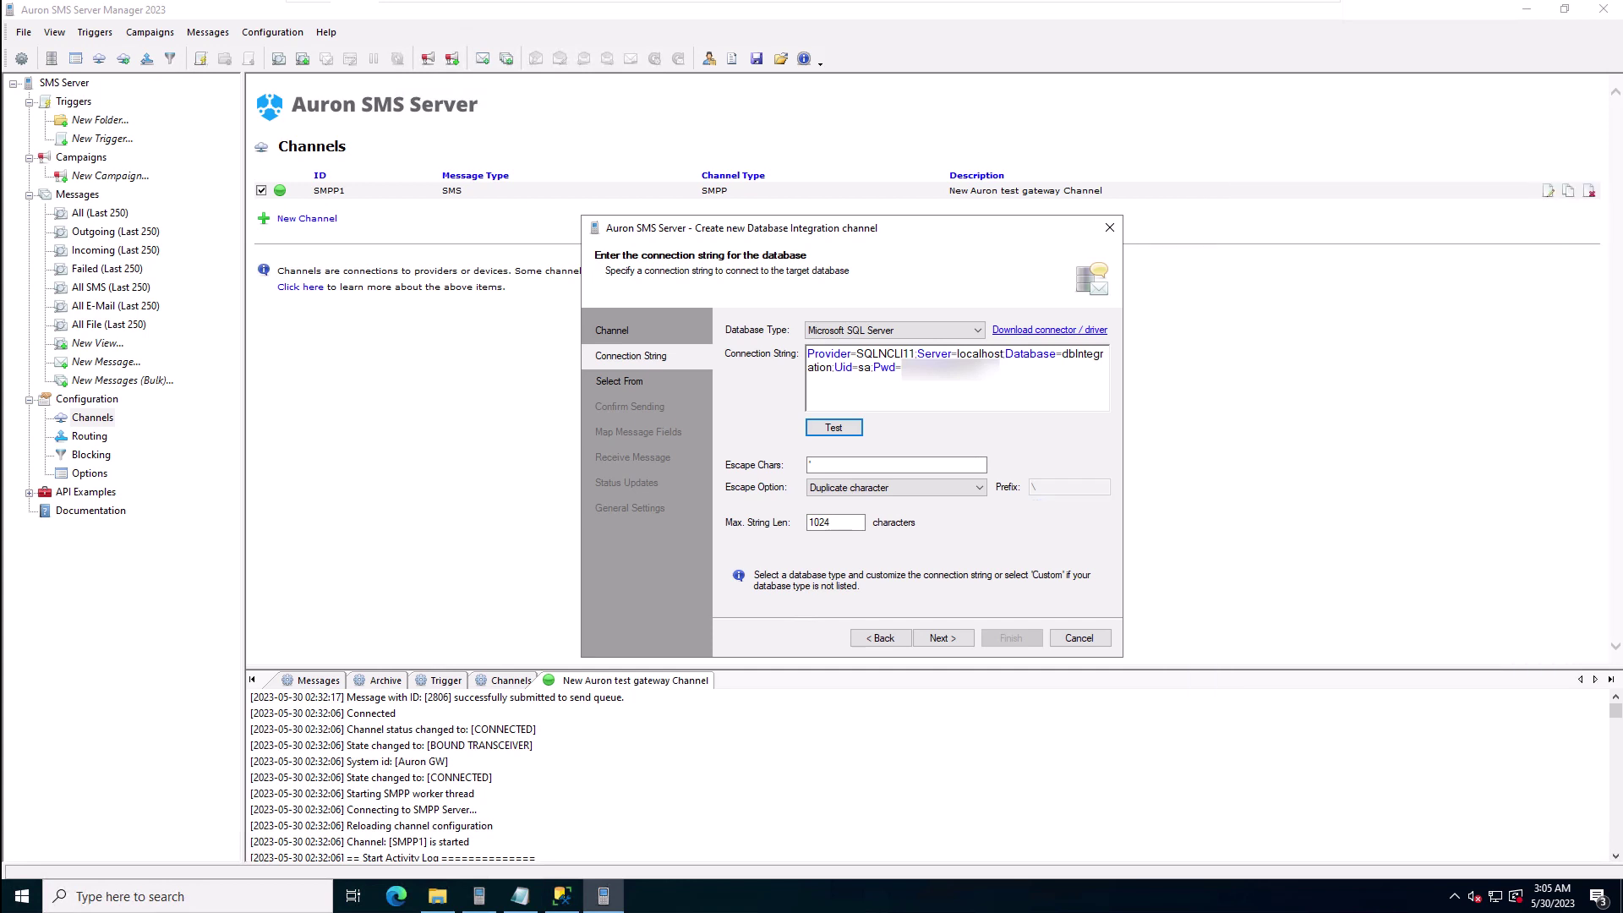
click(936, 639)
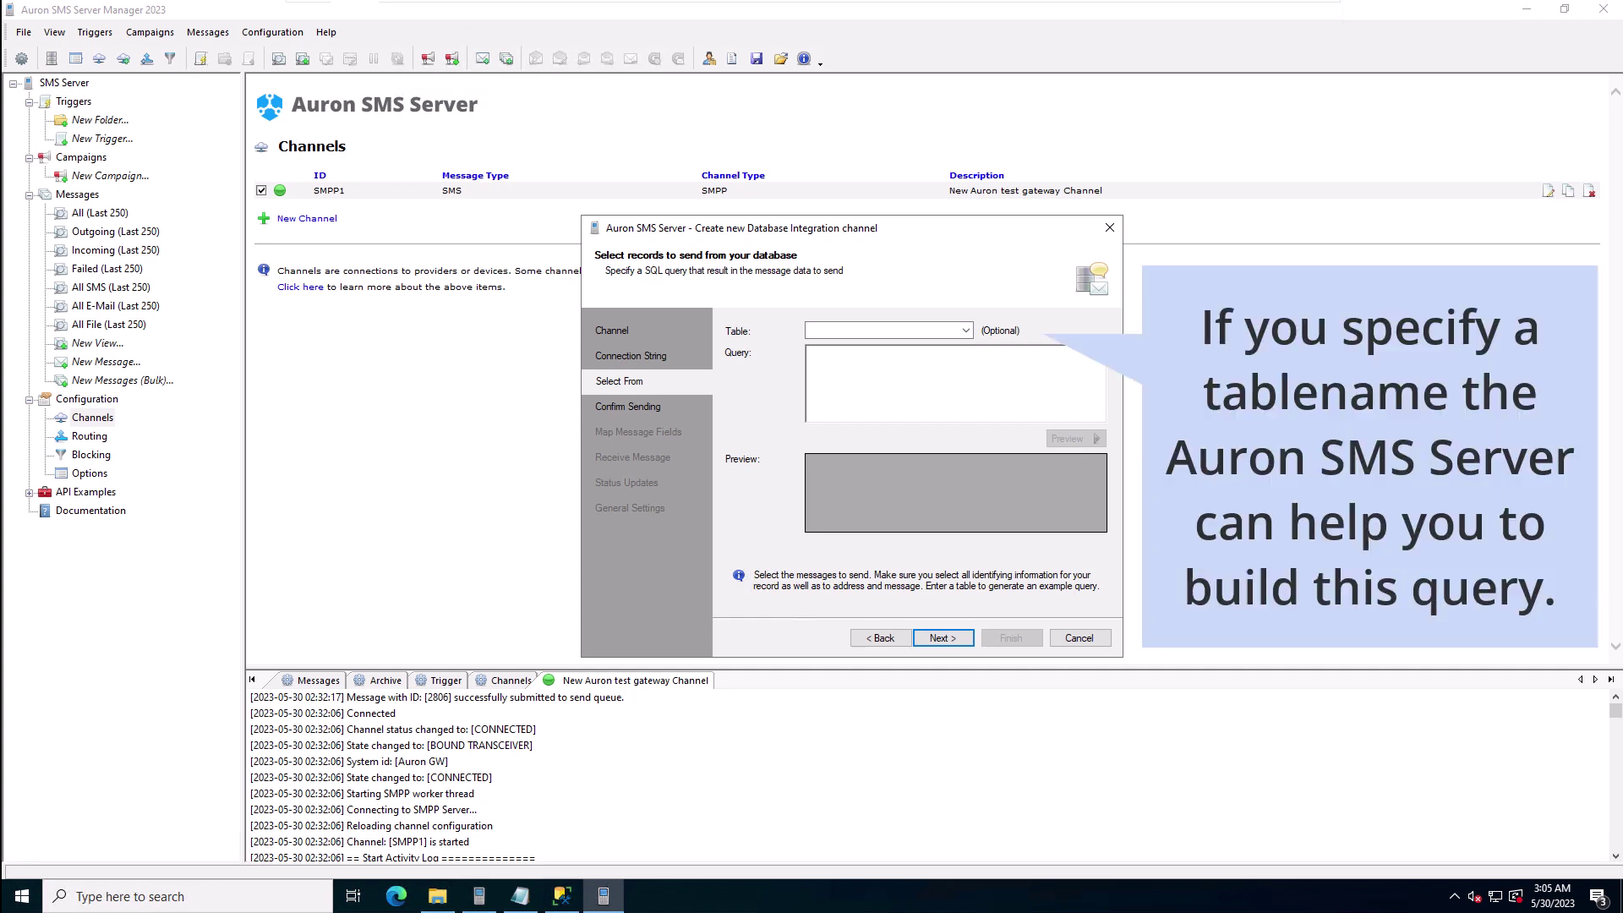
Step: Query tblMessages for rows with Type='SMS' AND Status='SEND', preview row 2772, and continue
click(965, 331)
click(935, 344)
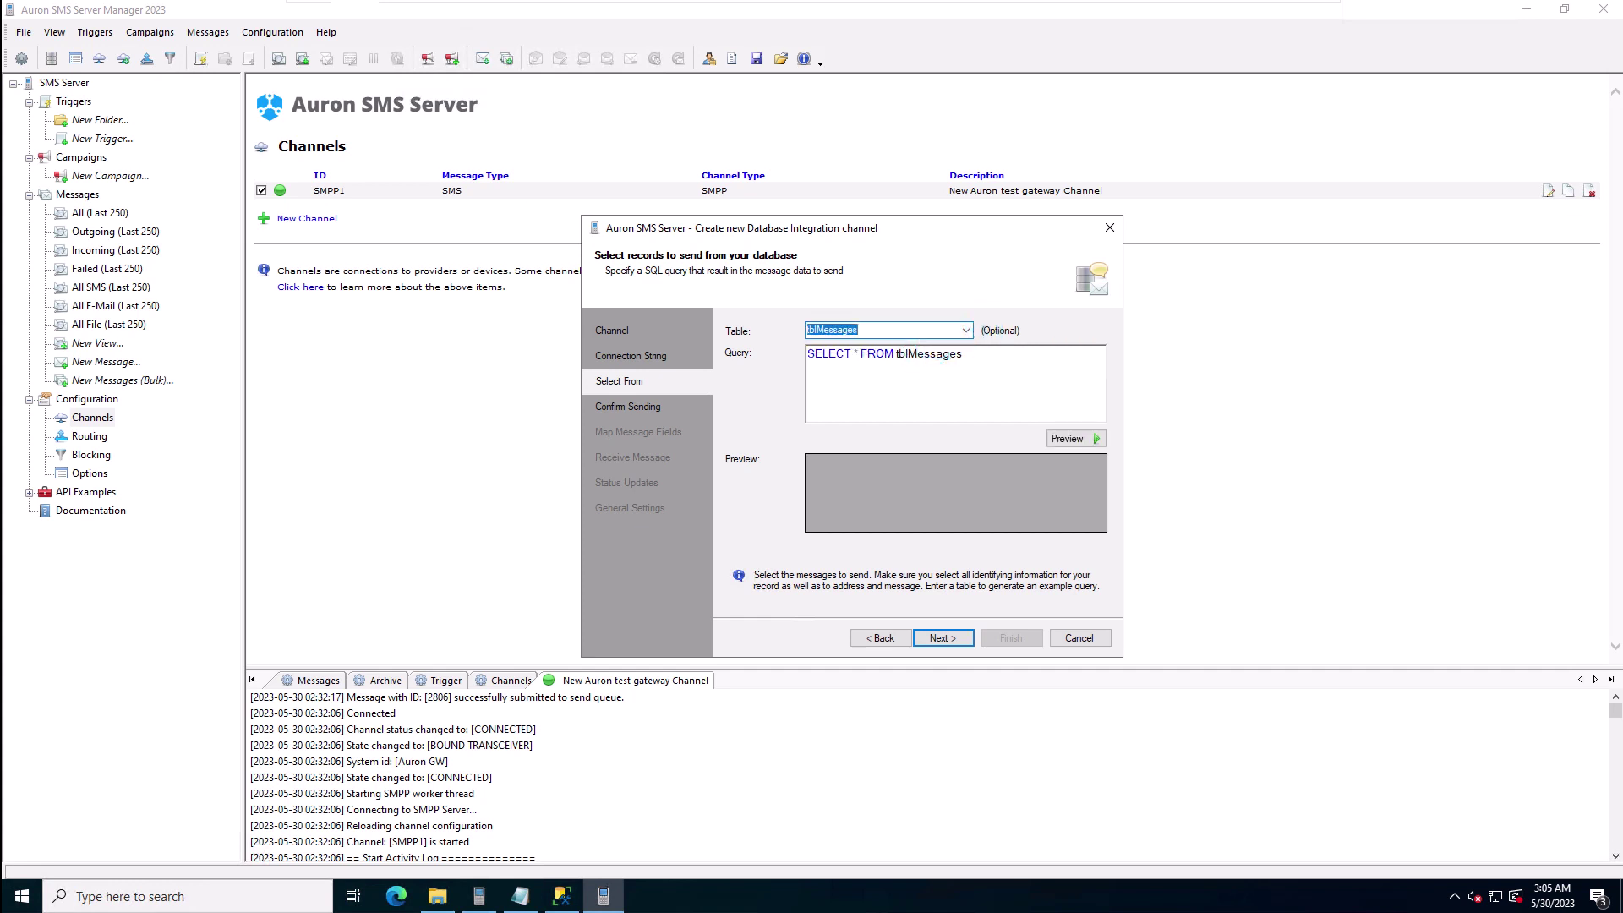
key(Tab)
text(SELECT * FROM tblMessages WHERE Type = 'SMS' AND Status='SEND')
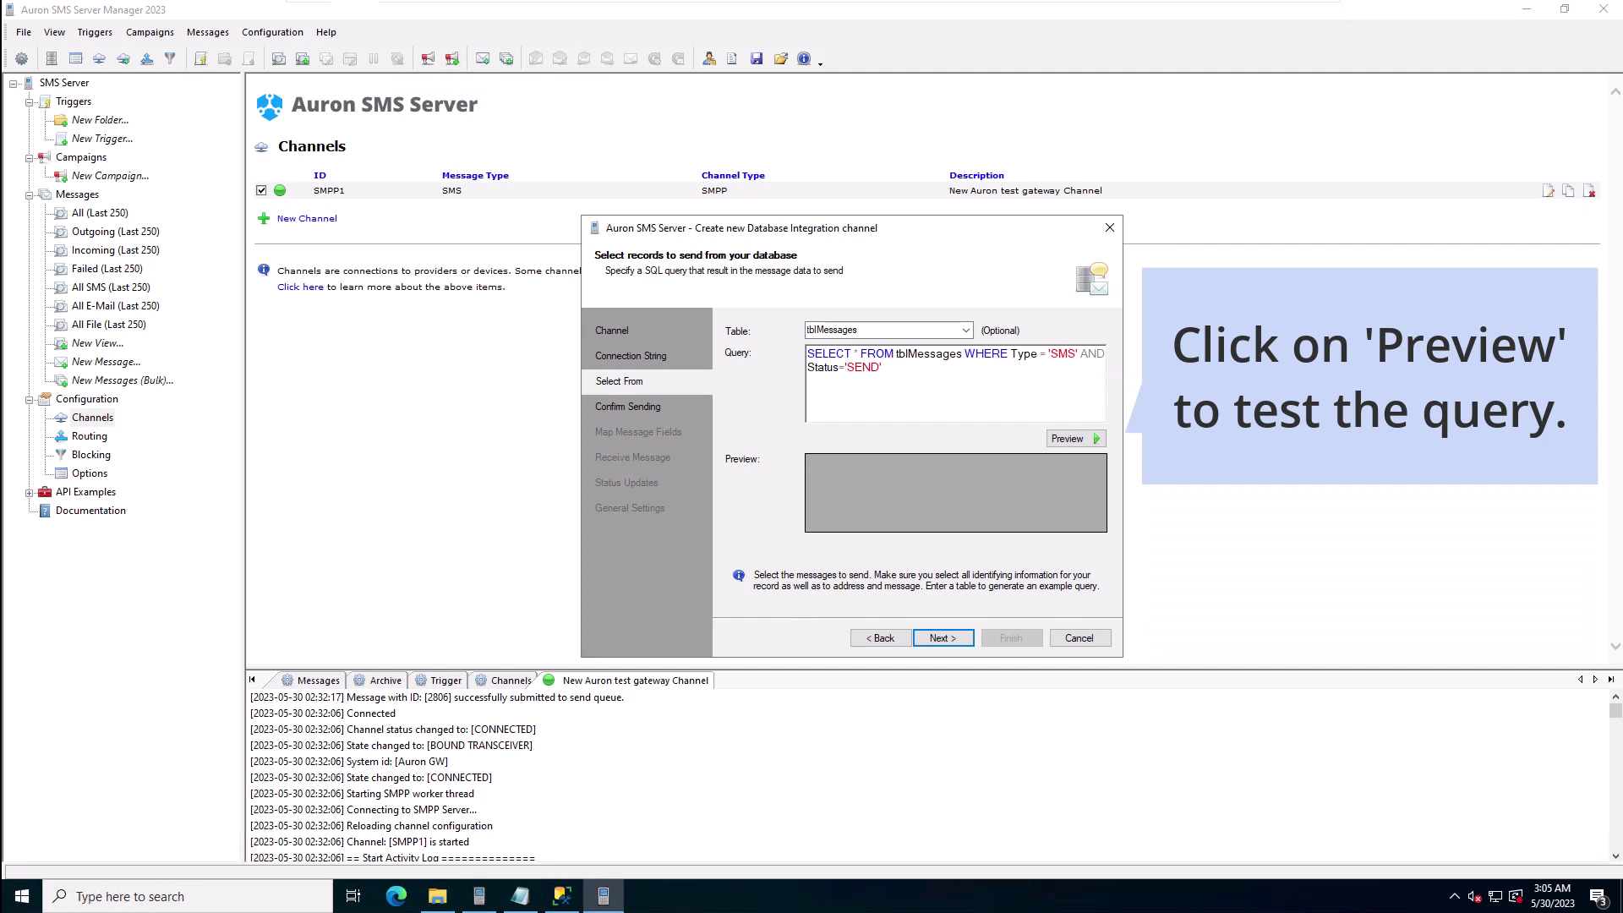
click(1072, 438)
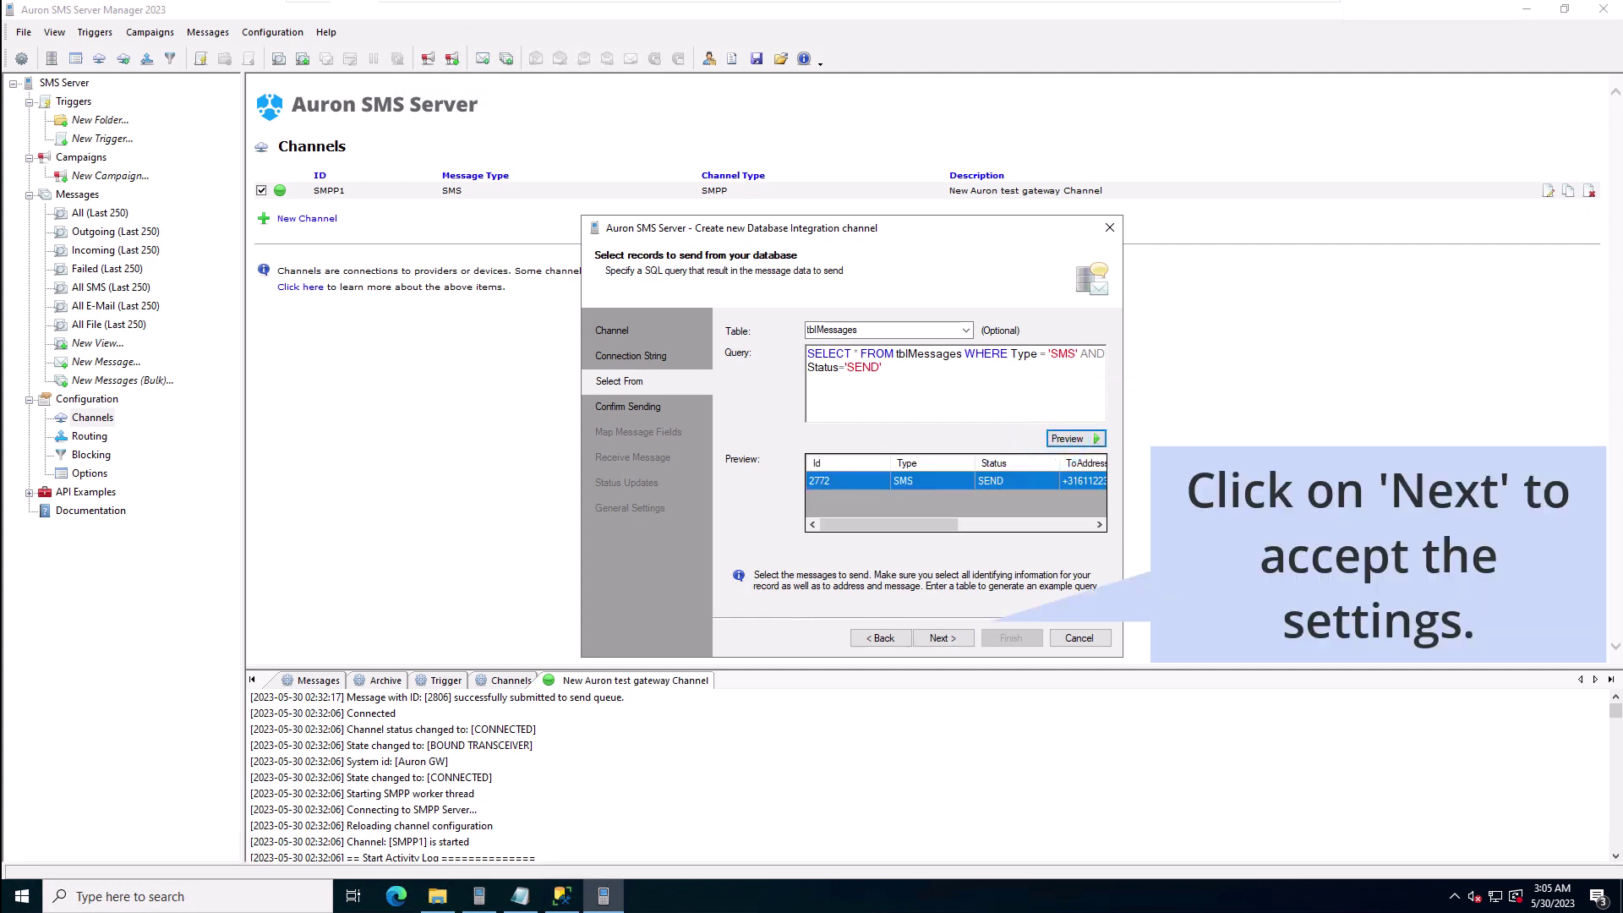
click(942, 638)
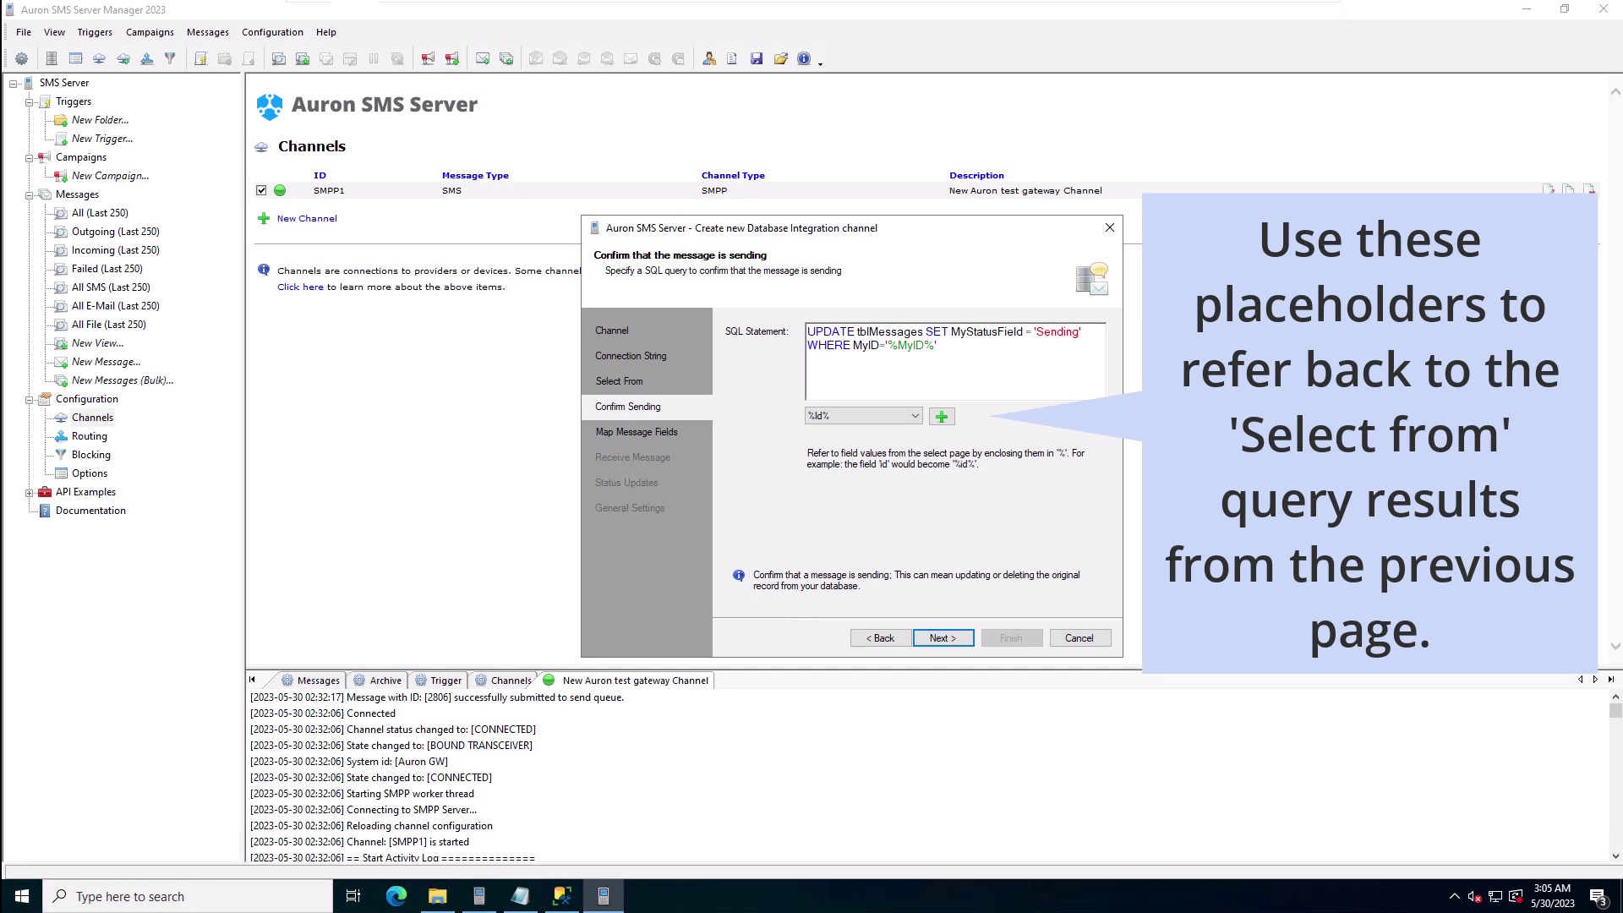
Step: Set the confirm-sending statement to UPDATE ... SET Status='SENDING' WHERE ID=%Id%
click(914, 415)
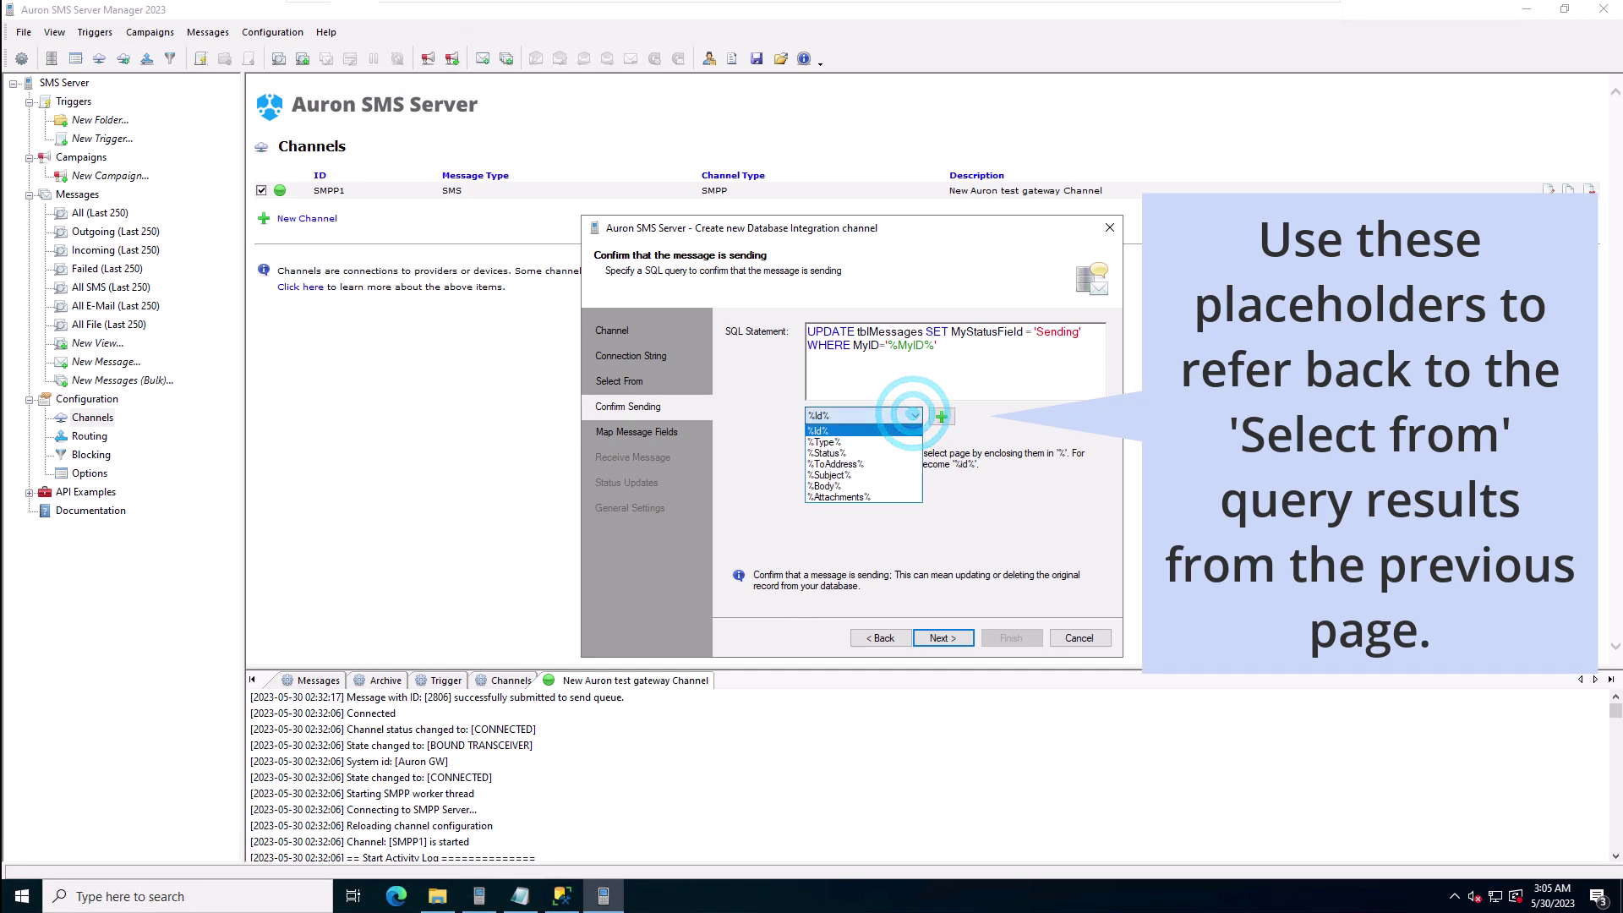
click(914, 415)
click(970, 376)
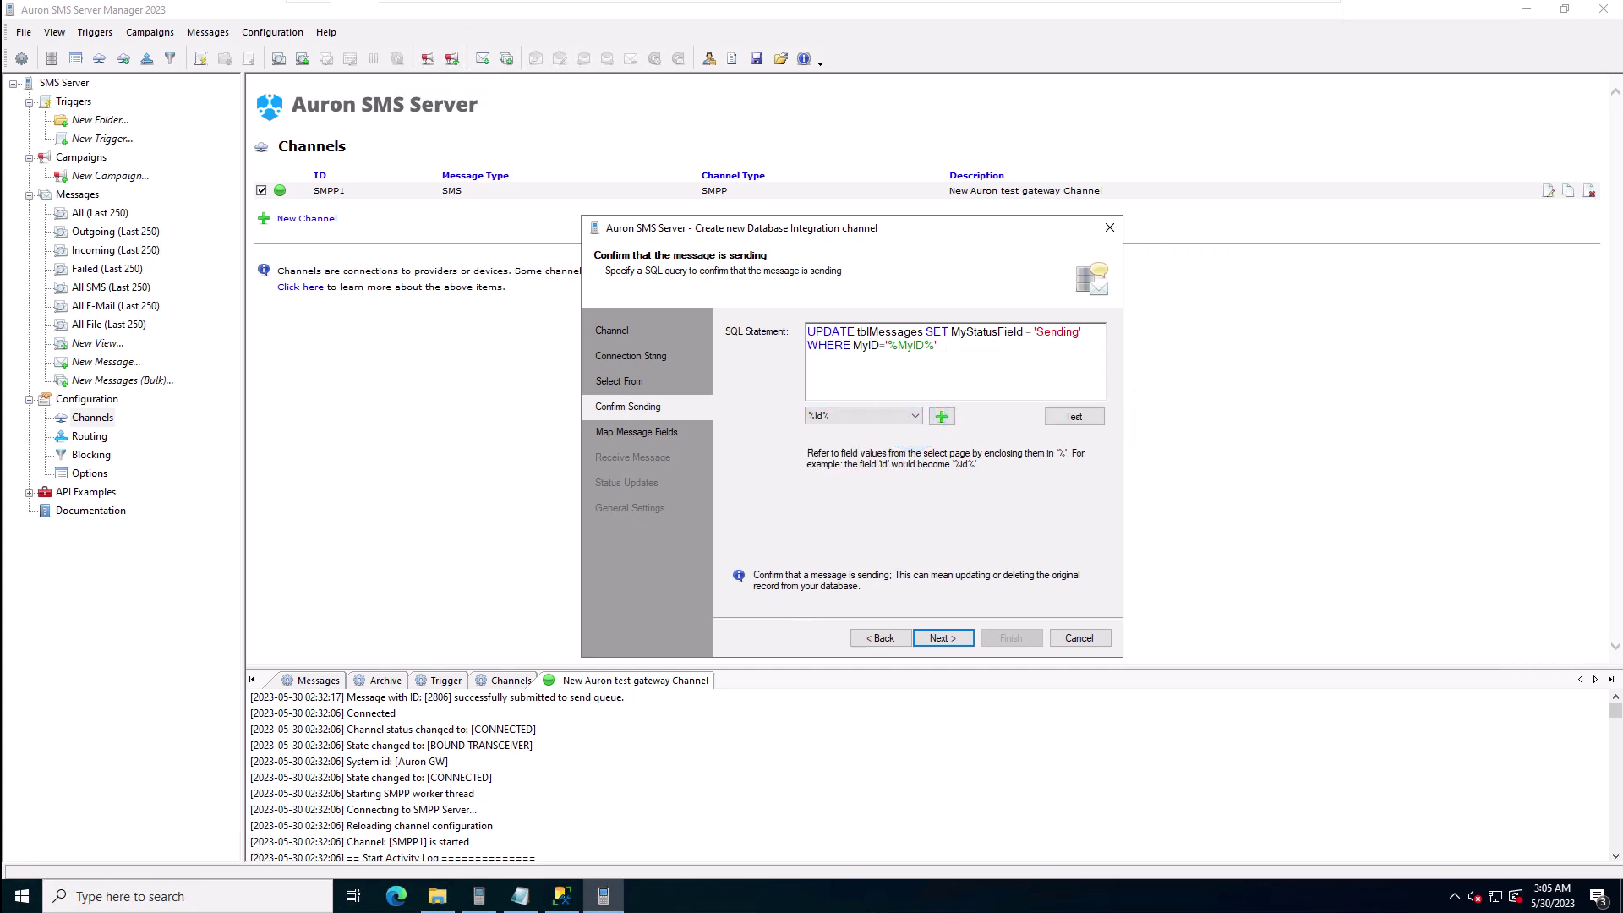
key(ctrl+a)
text(UPDATE tblMessages SET Status = 'SENDING' WHERE ID=%Id%)
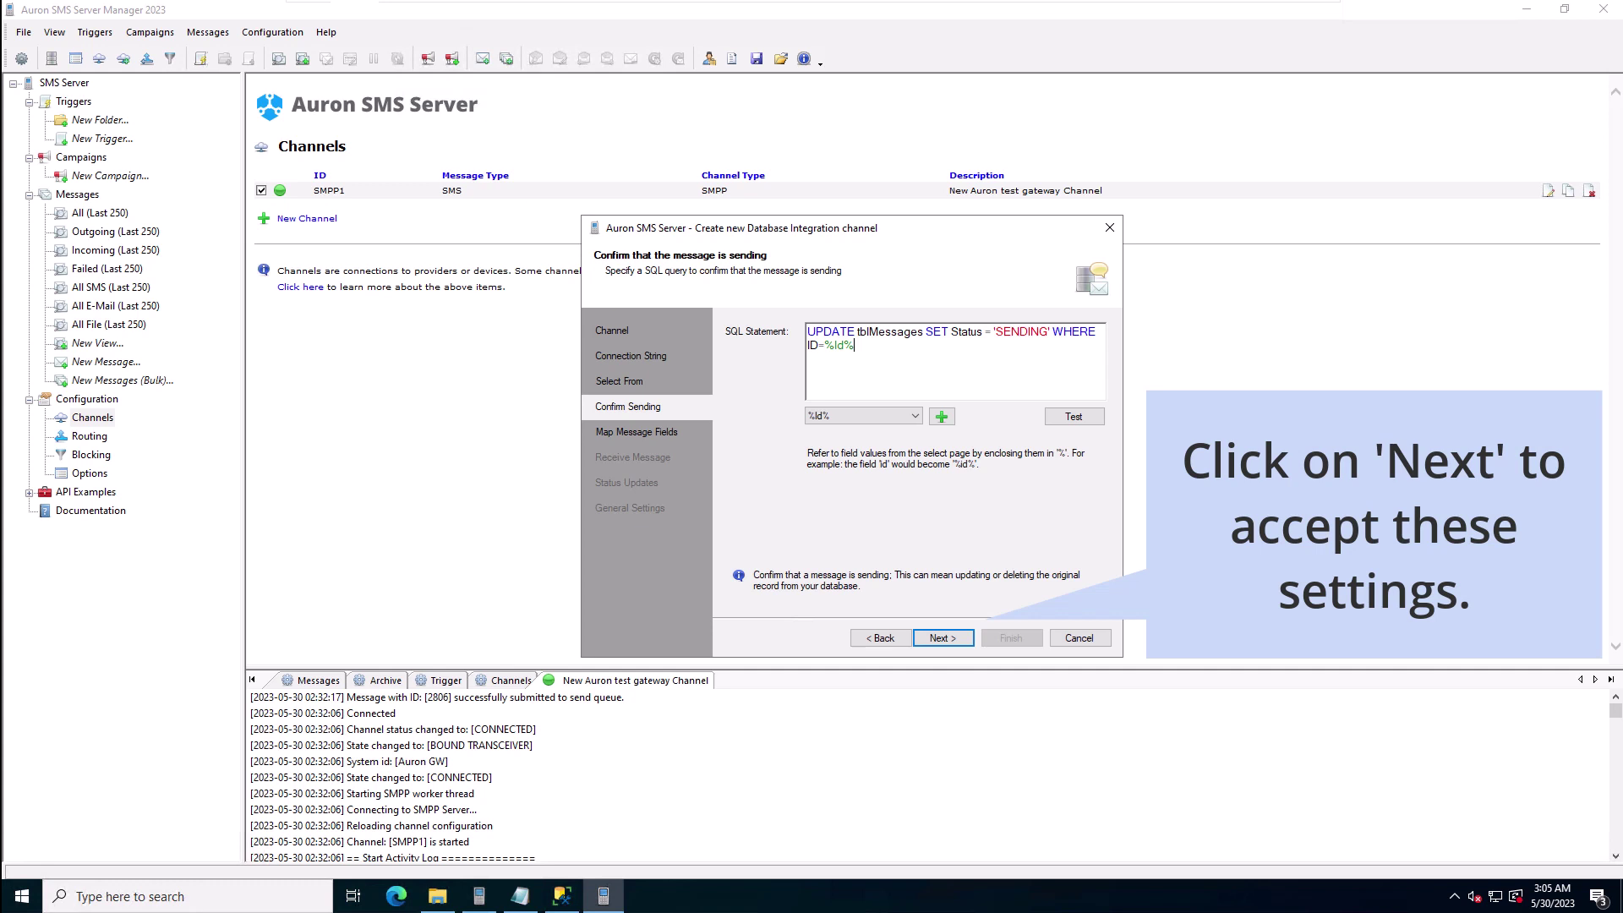
click(942, 638)
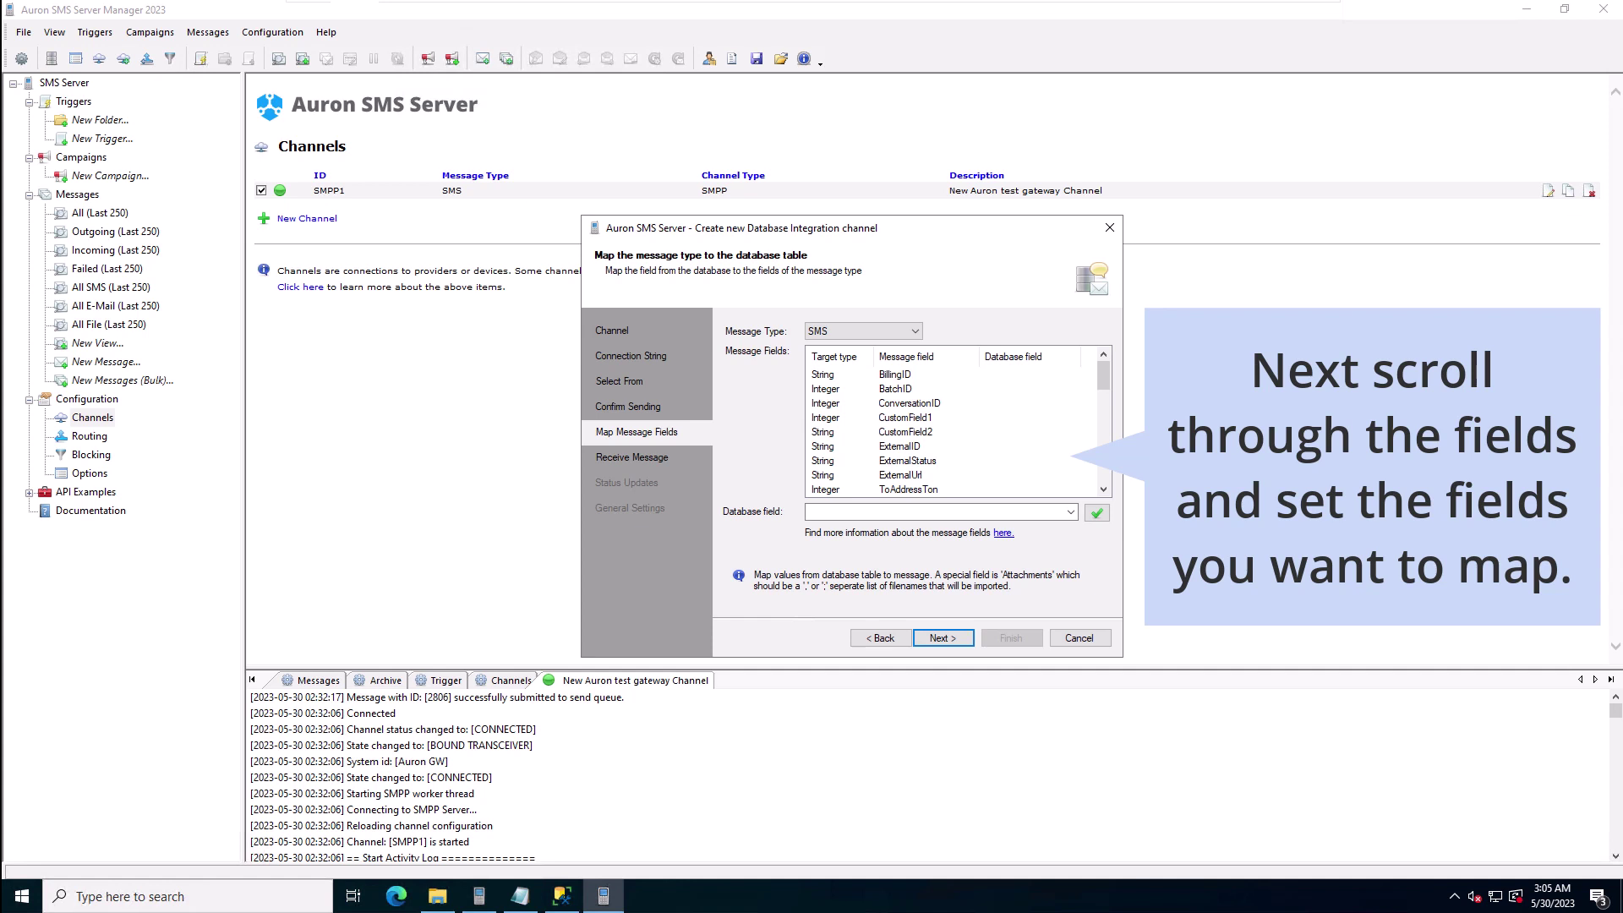
Step: Map the ExternalID message field to the Id database column
click(1006, 445)
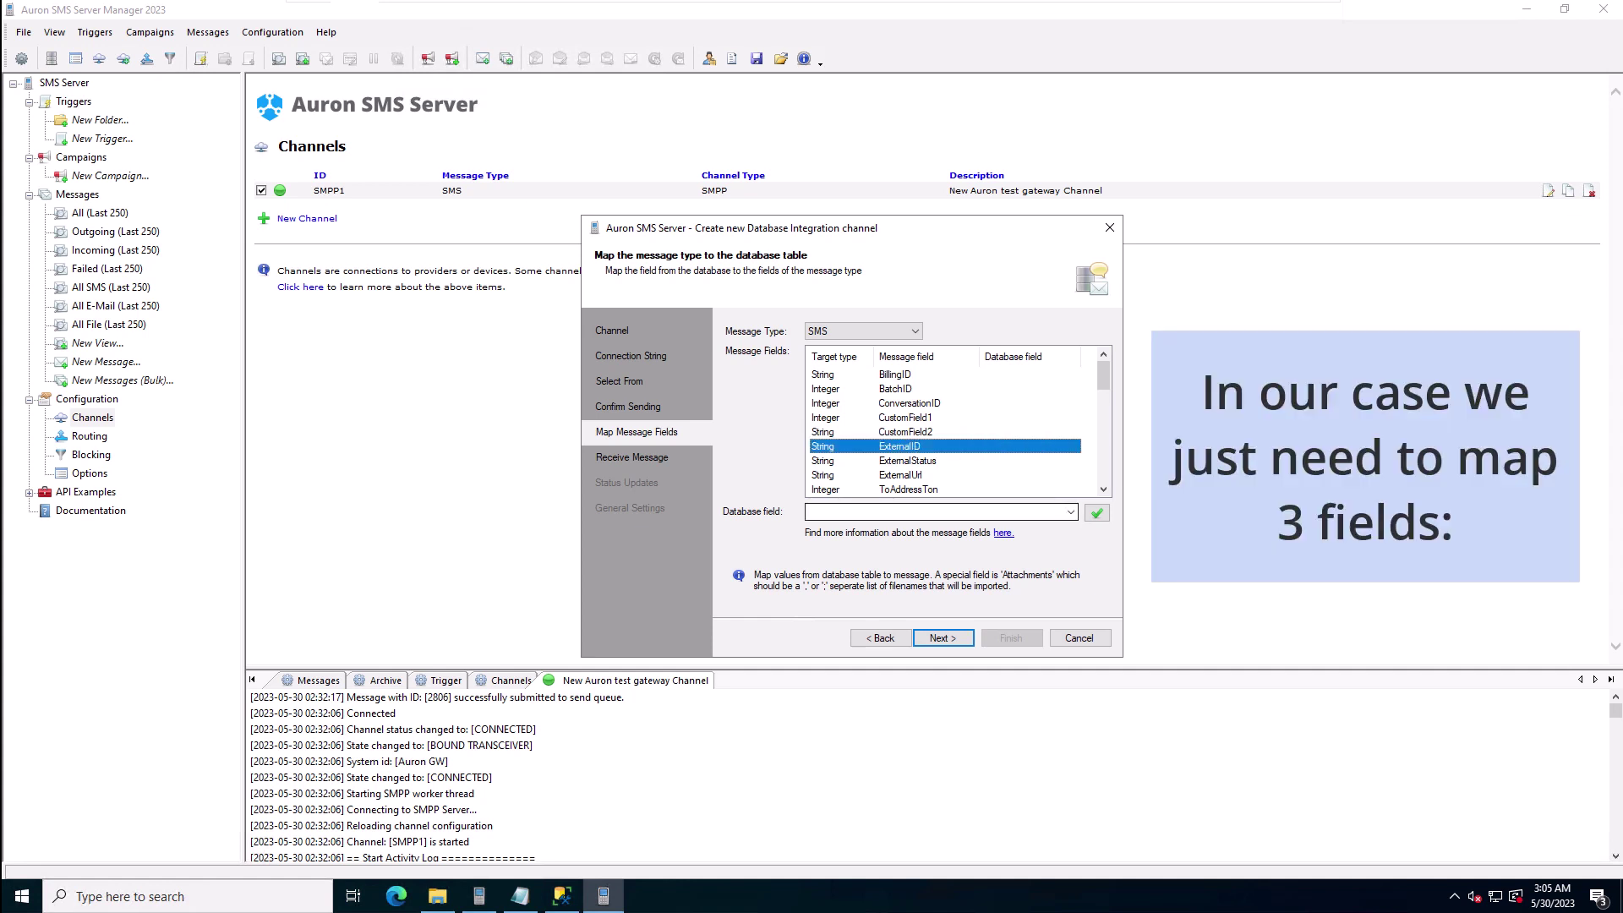
click(1069, 512)
click(1024, 524)
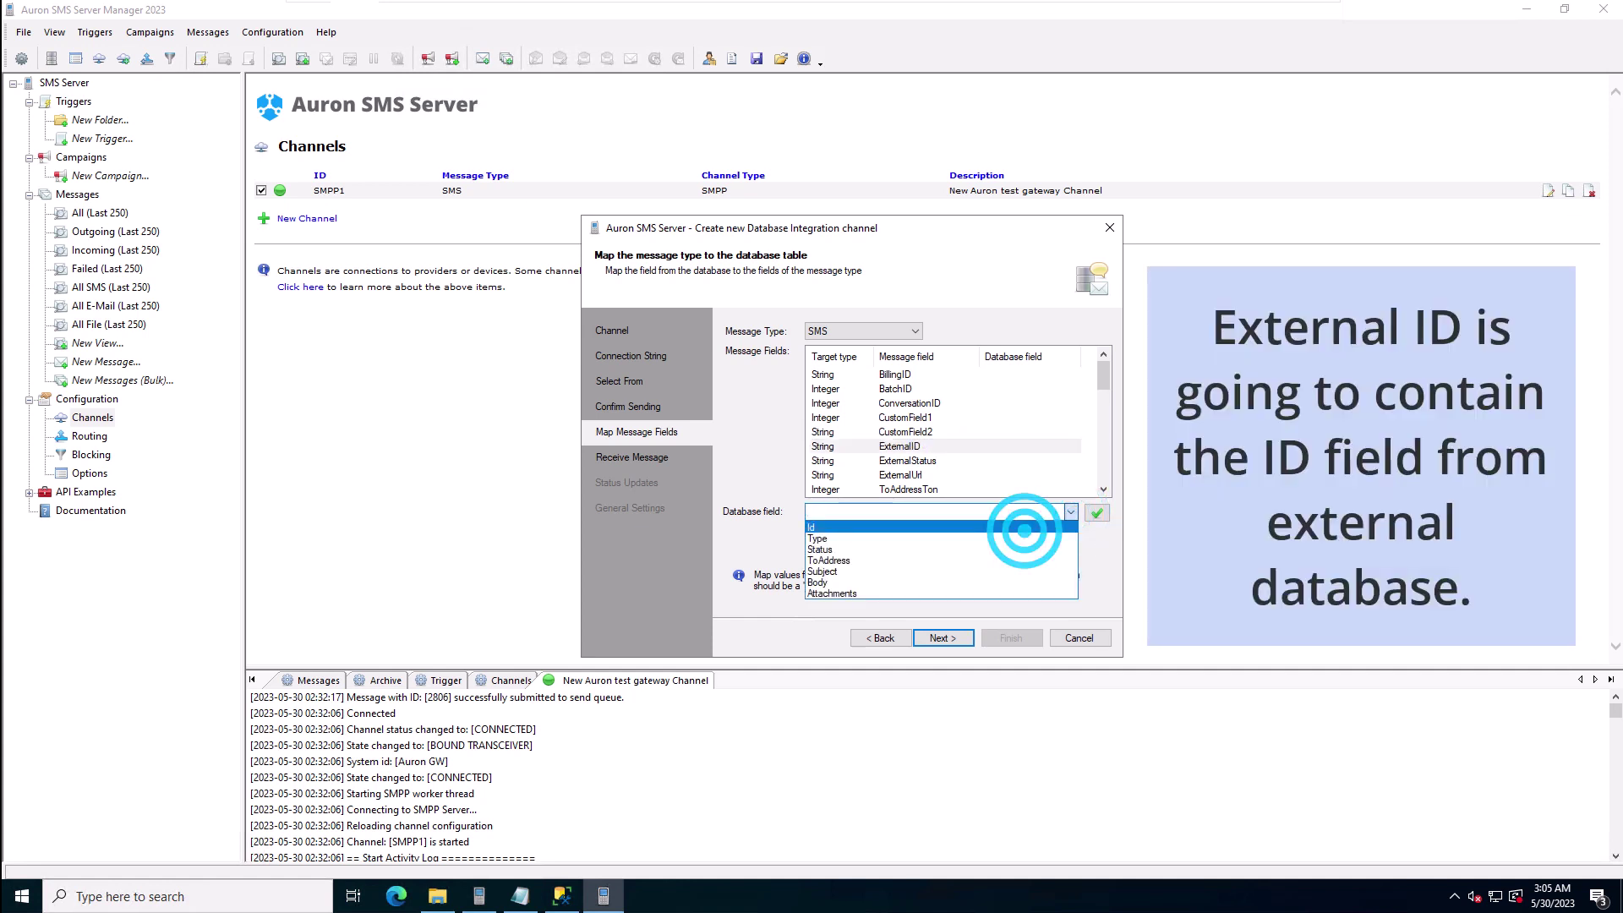
click(1096, 512)
Step: Map the Body message field to the Body database column
scroll(955, 431, down, 2)
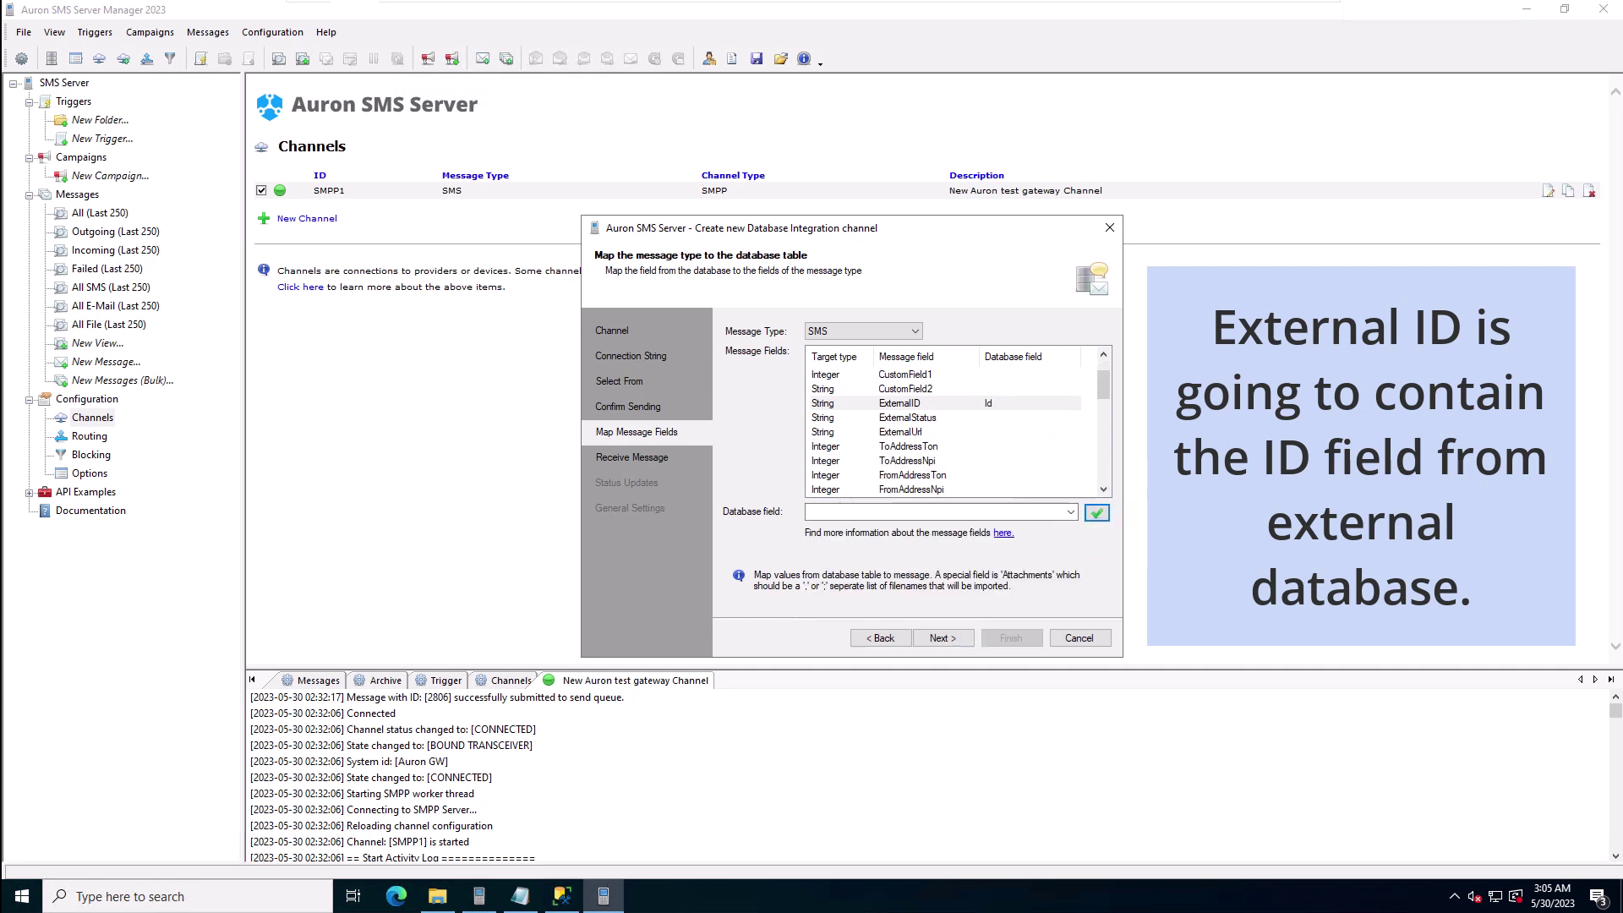
scroll(955, 431, down, 5)
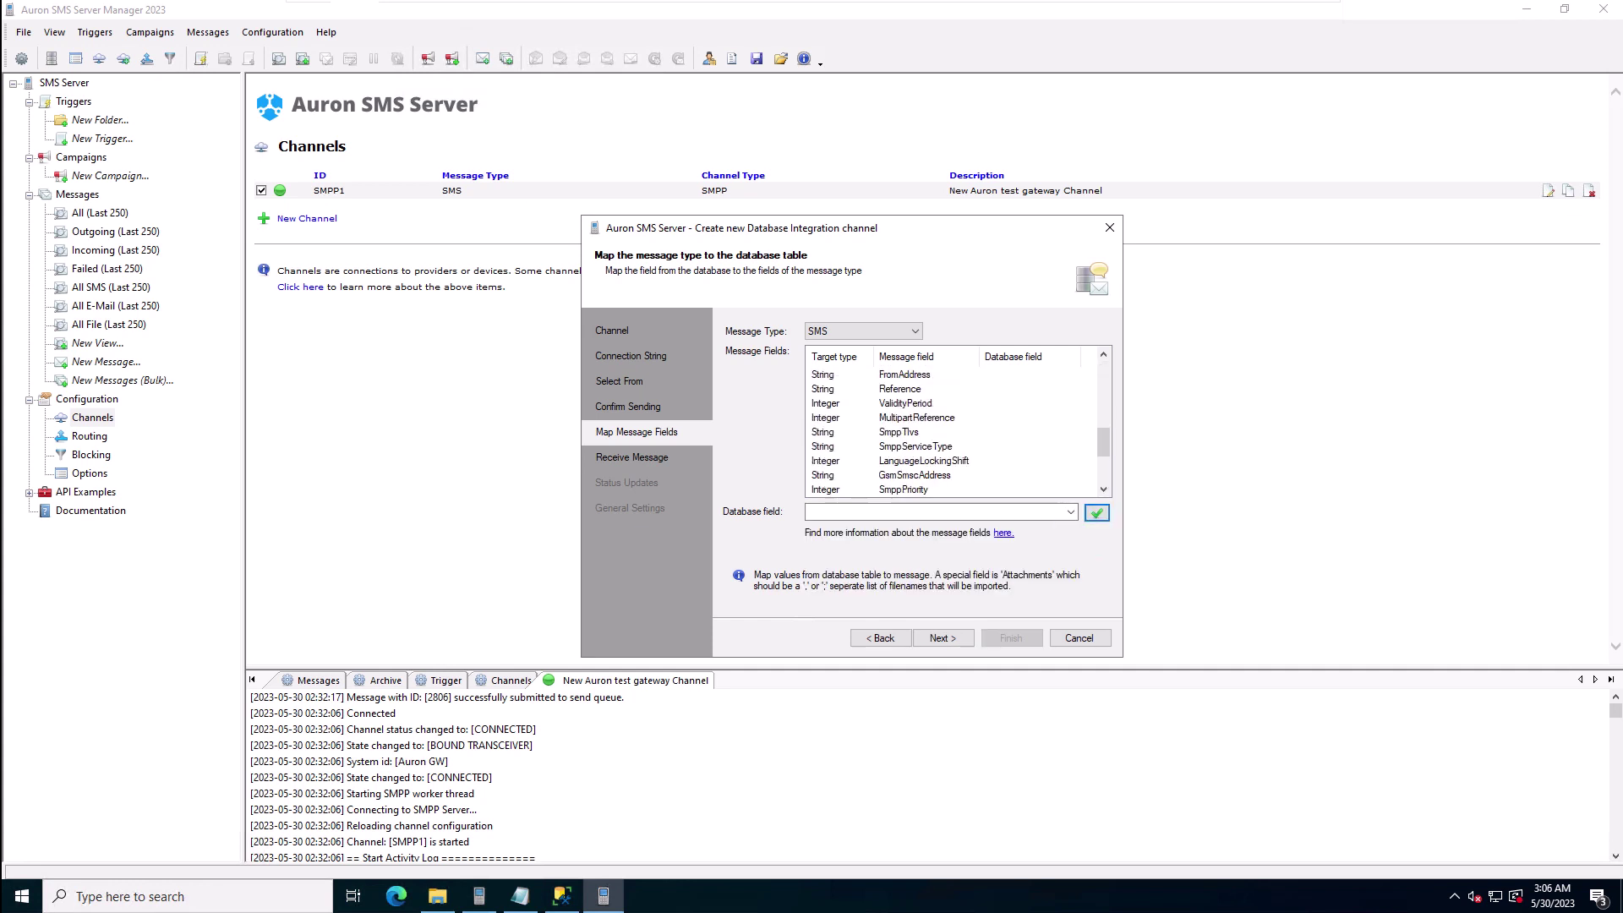
scroll(955, 431, down, 2)
click(887, 418)
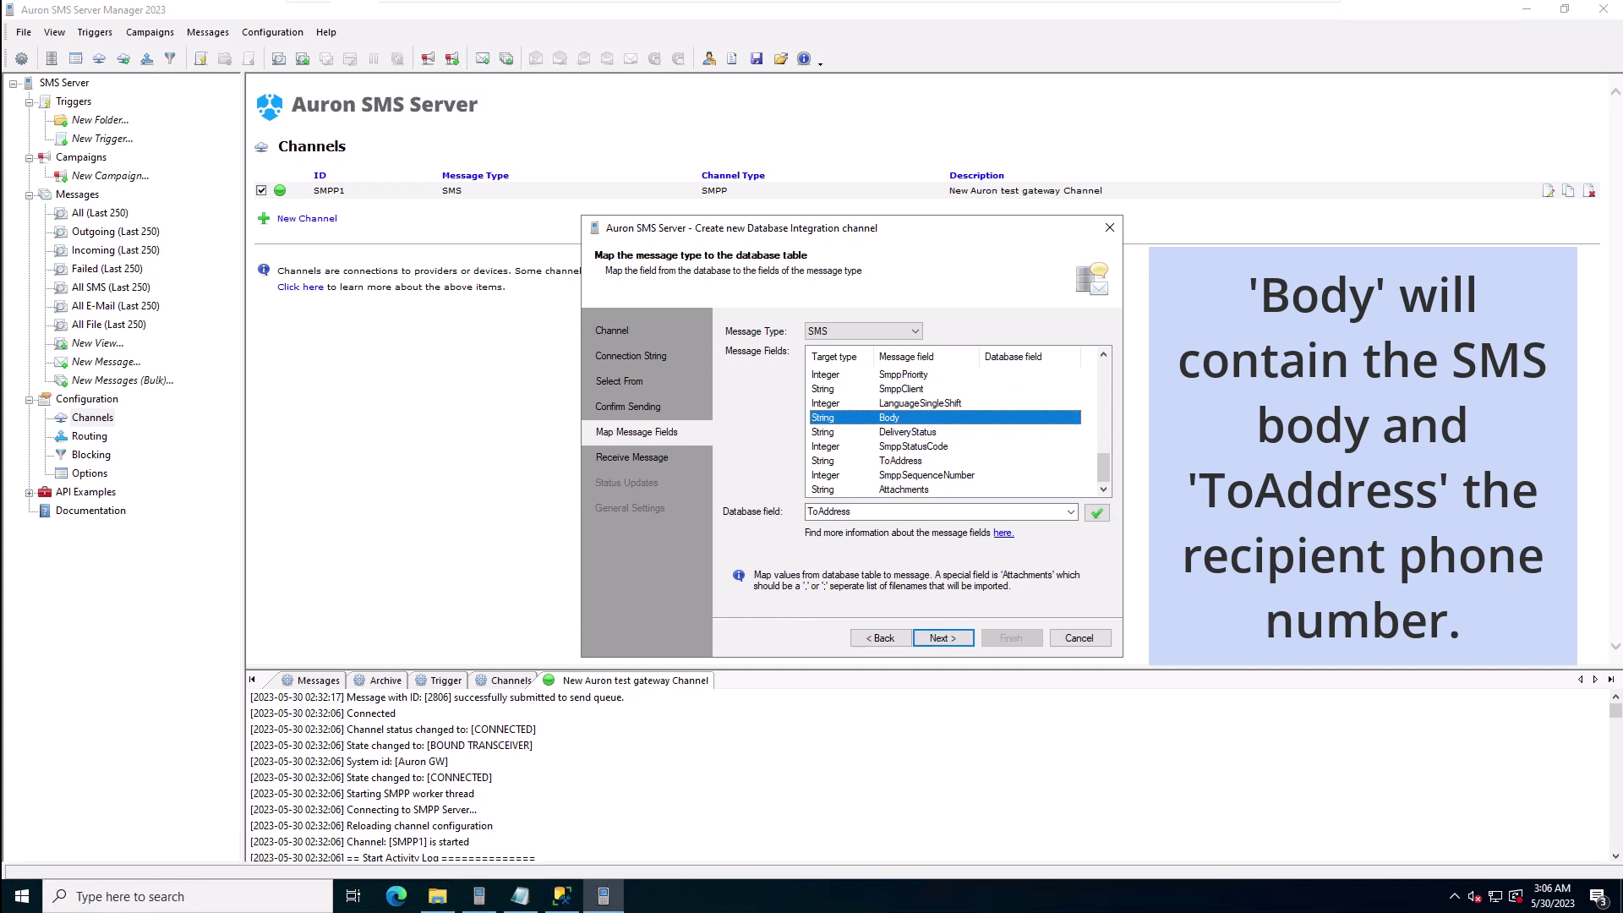
click(1068, 510)
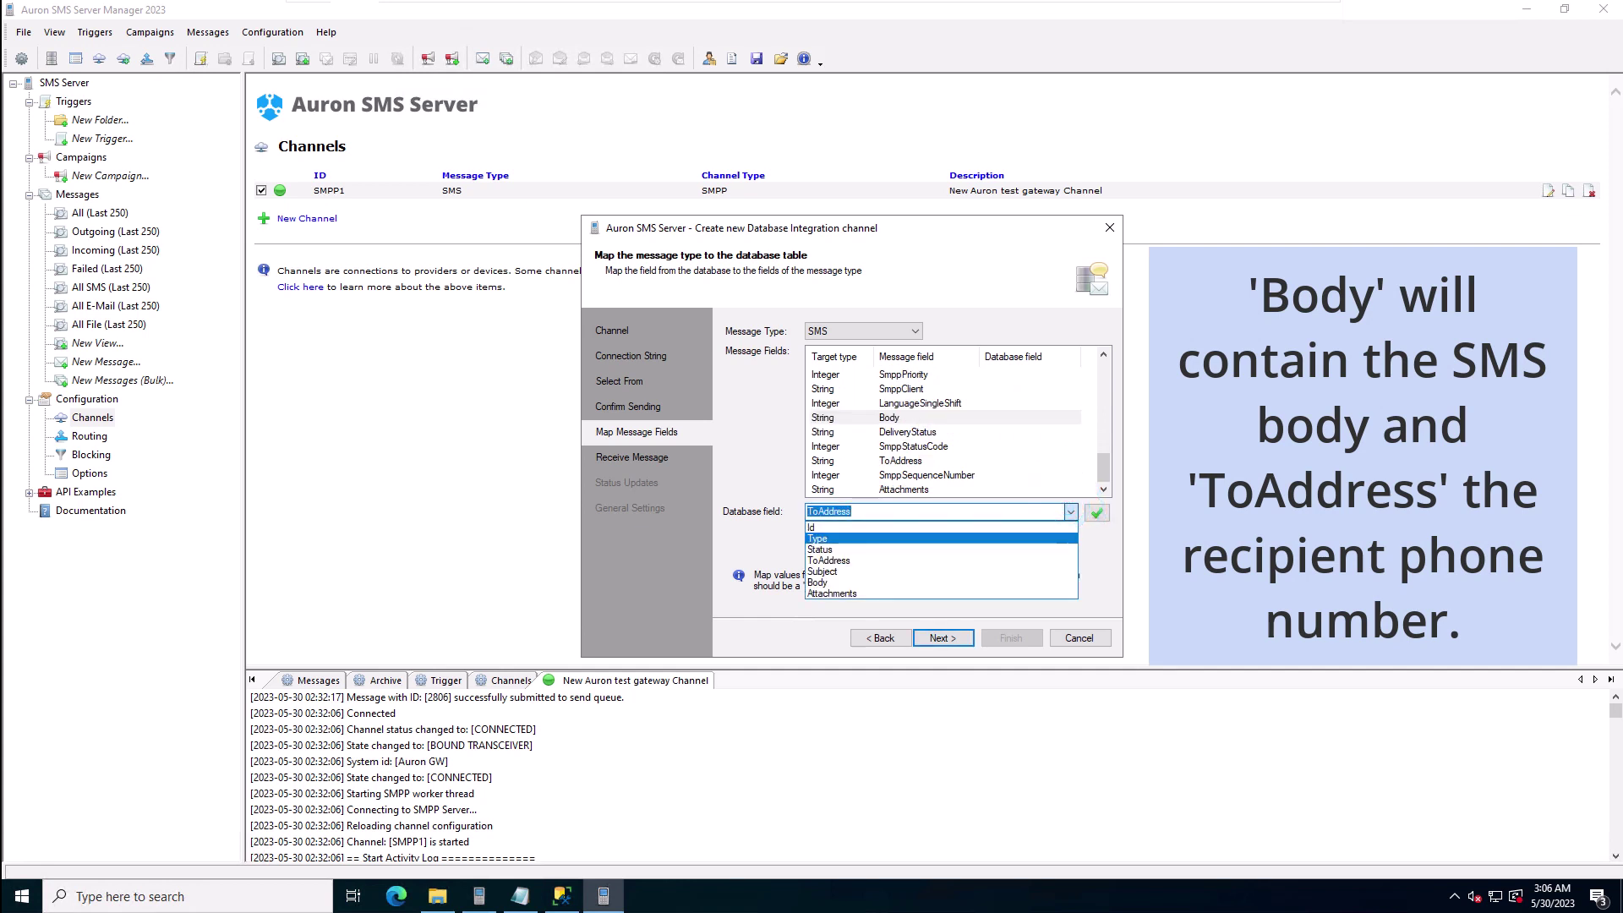
click(868, 573)
click(1096, 513)
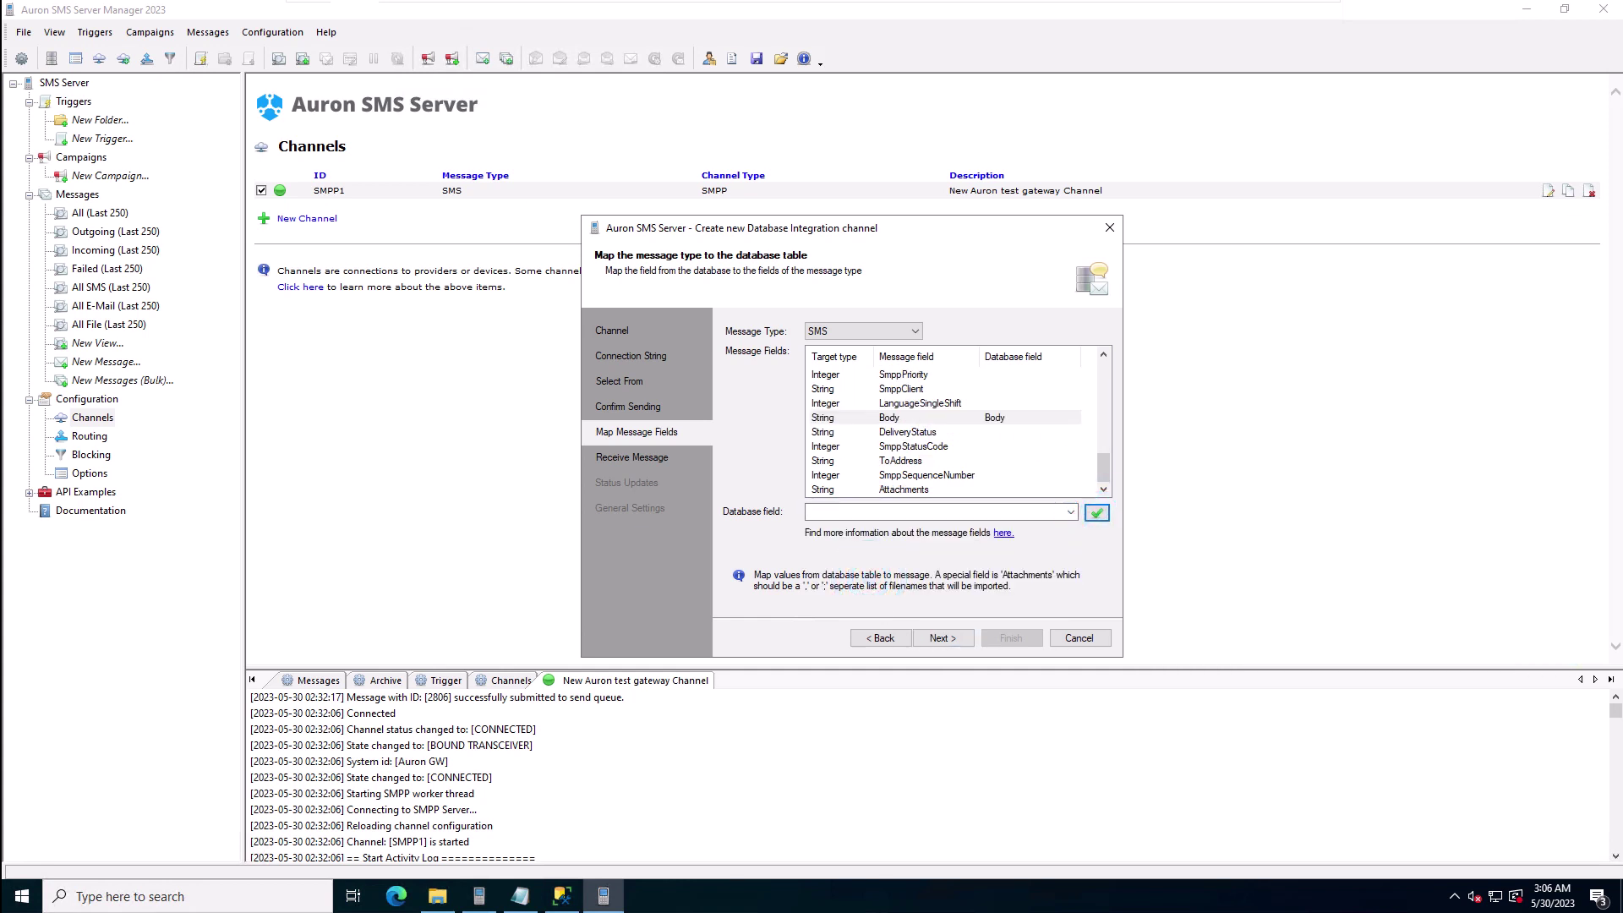
Step: Map the ToAddress field to the ToAddress column and continue to Receive Message
click(1025, 460)
click(1070, 512)
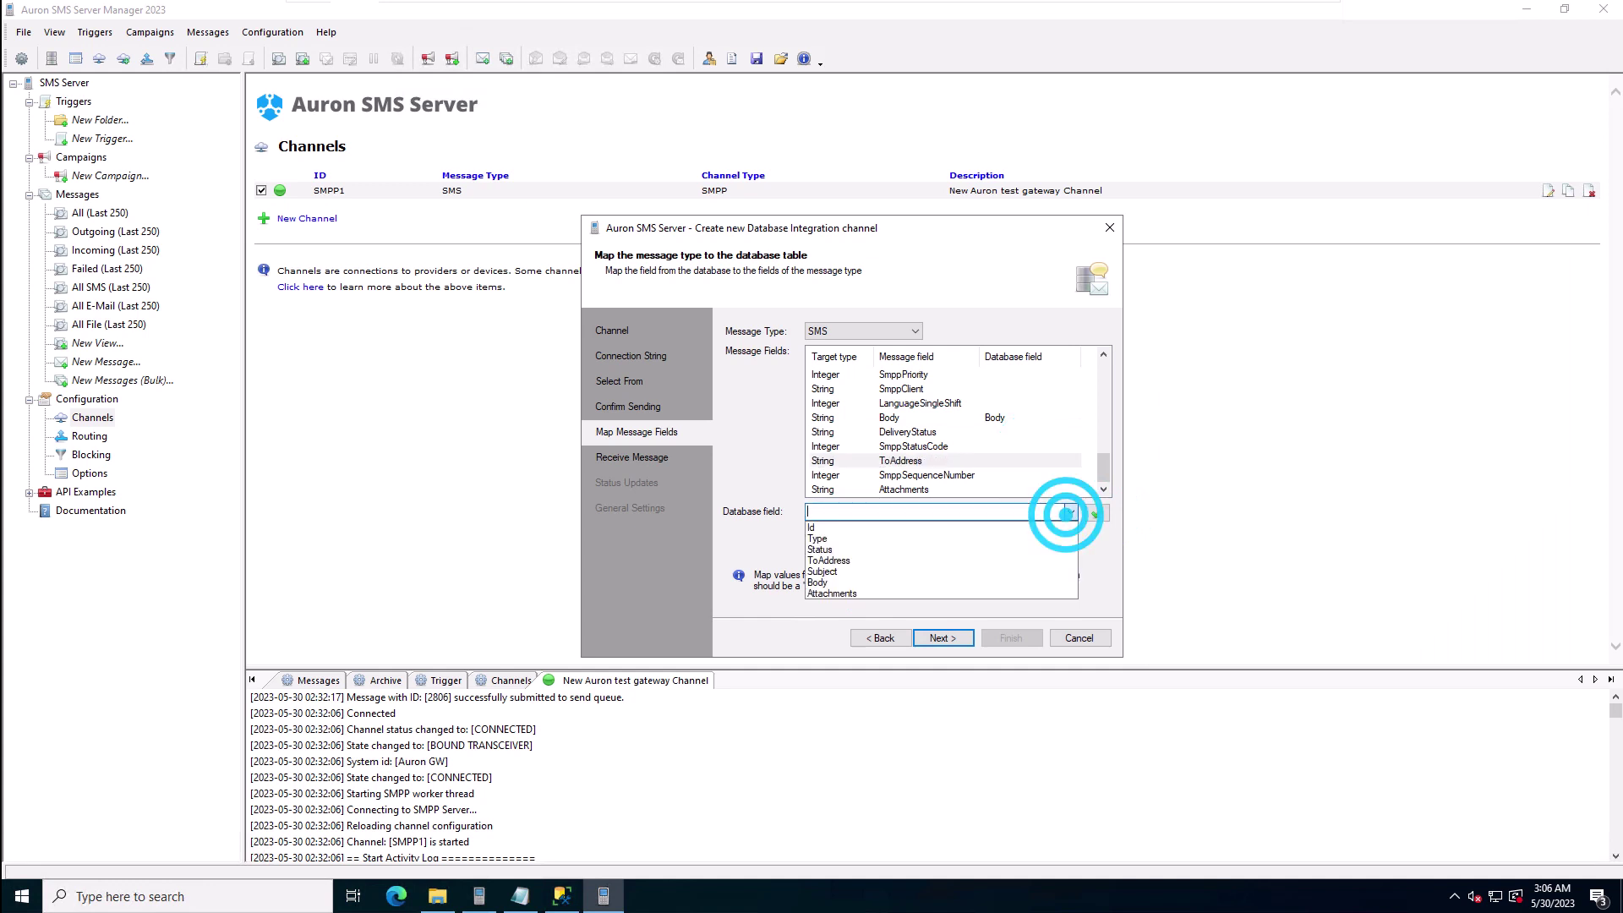
click(991, 561)
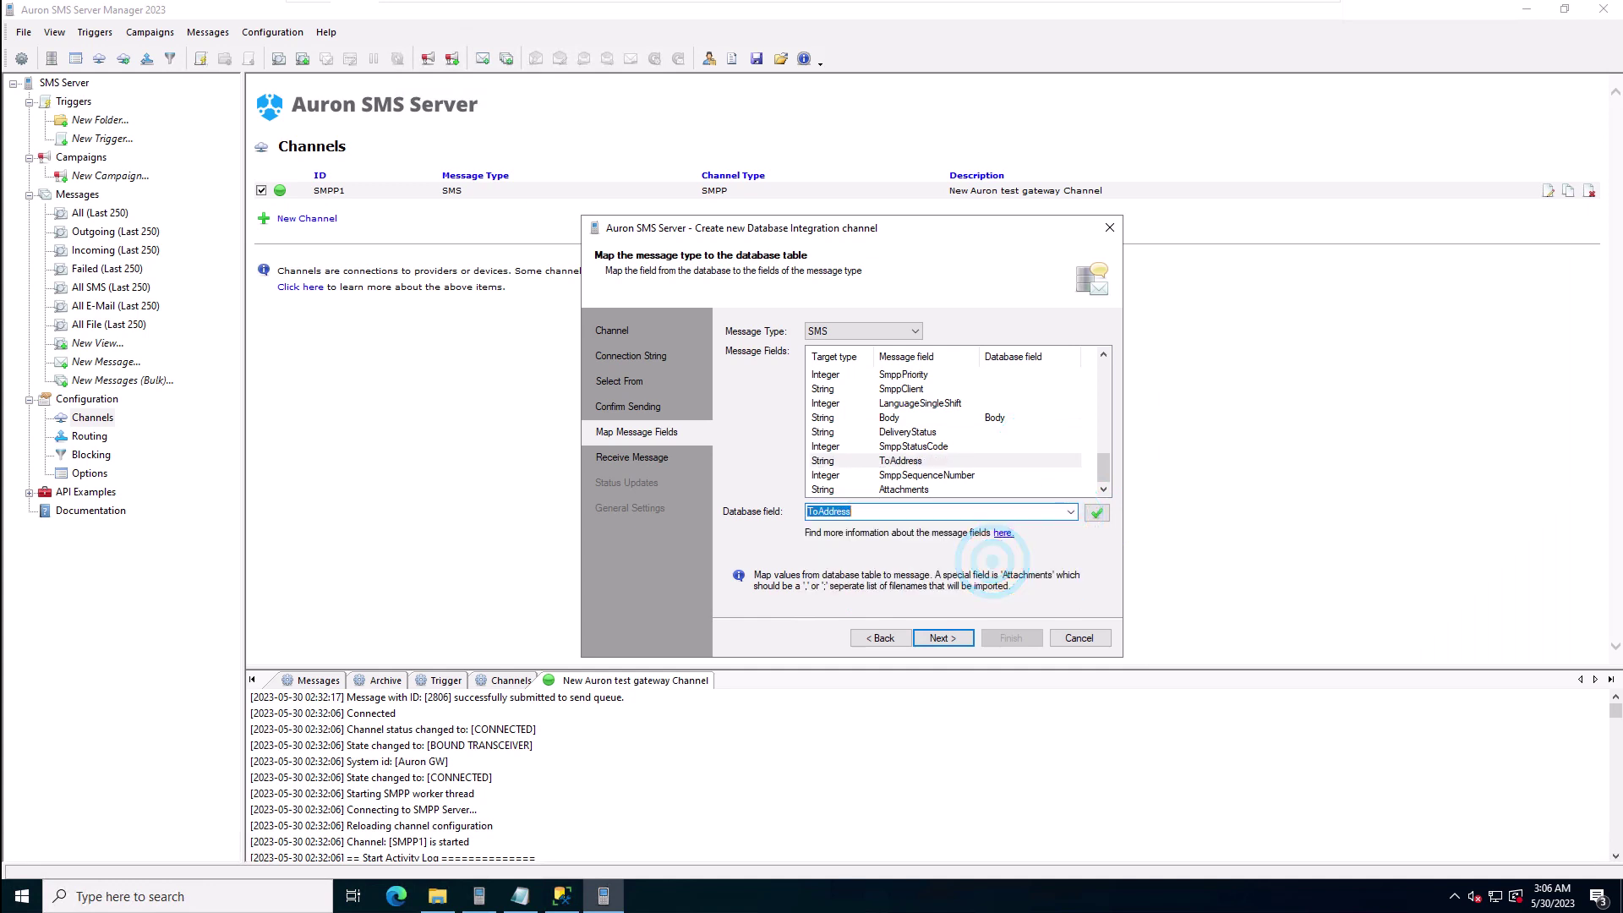
click(1096, 512)
click(942, 637)
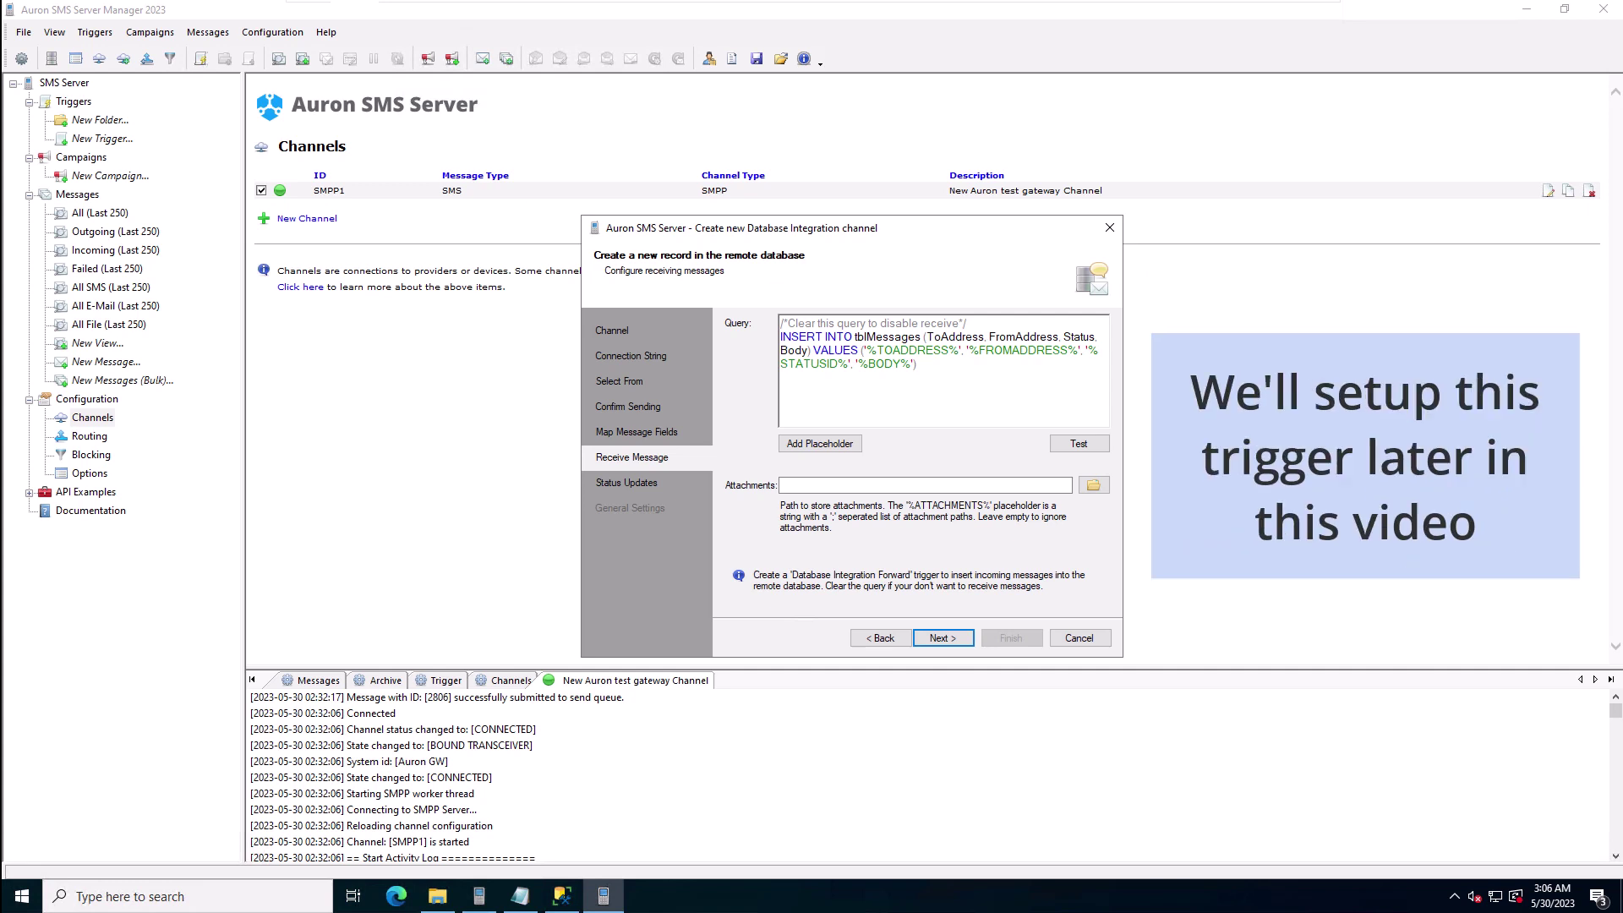
Step: Replace the receive query with an INSERT INTO tblMessages storing incoming SMS as RECEIVED
click(1010, 399)
drag(1010, 398, 781, 336)
text(INSERT INTO tblMessages (Type, Status, ToAddress, Body) VALUES ('SMS', 'RECEIVED', '%TOADDRESS%', '%BODY%'))
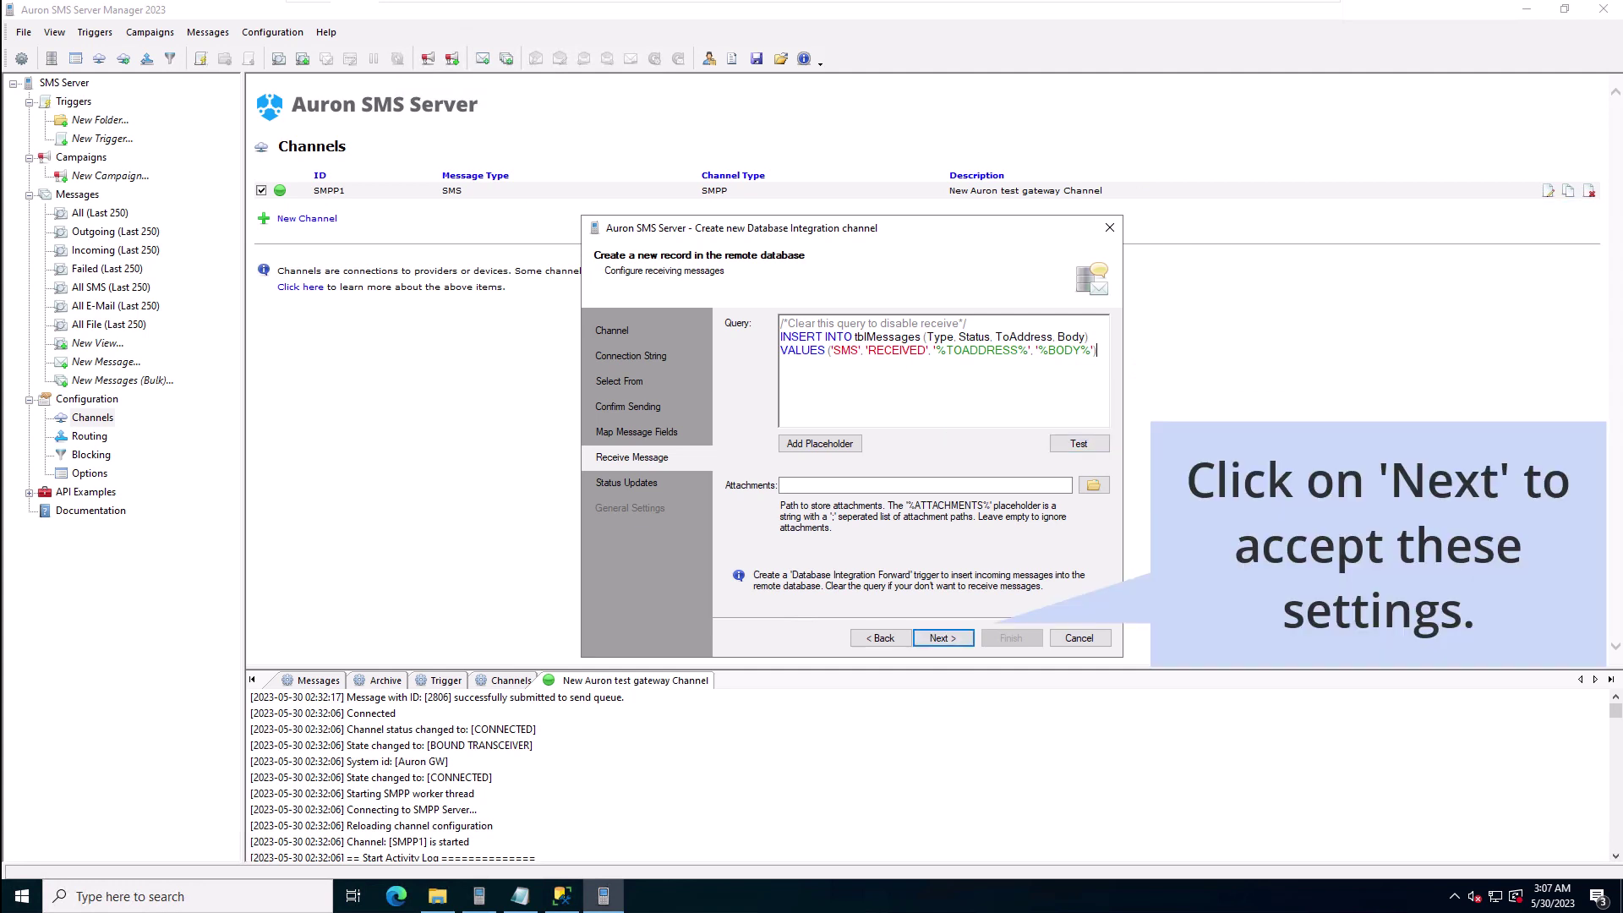
click(942, 637)
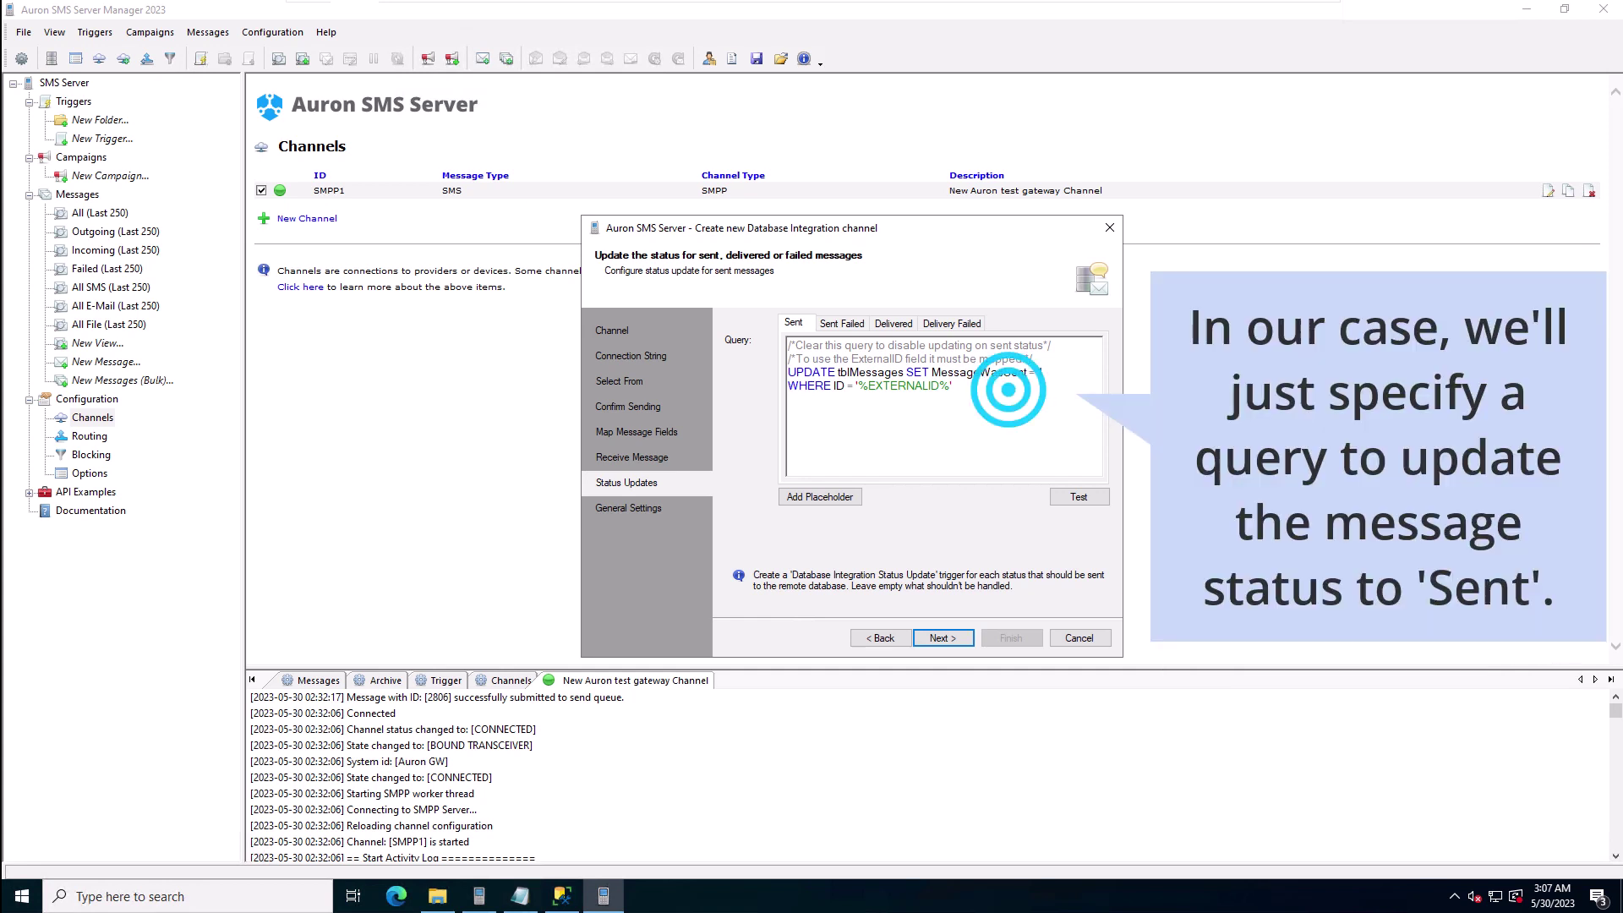
Step: Set the Sent status query to UPDATE tblMessages SET Status='SENT' WHERE ID=%EXTERNALID%
drag(1009, 388, 787, 371)
text(UPDATE tblMessages SET Status = 'SENT' WHERE ID=%EXTERNALID%)
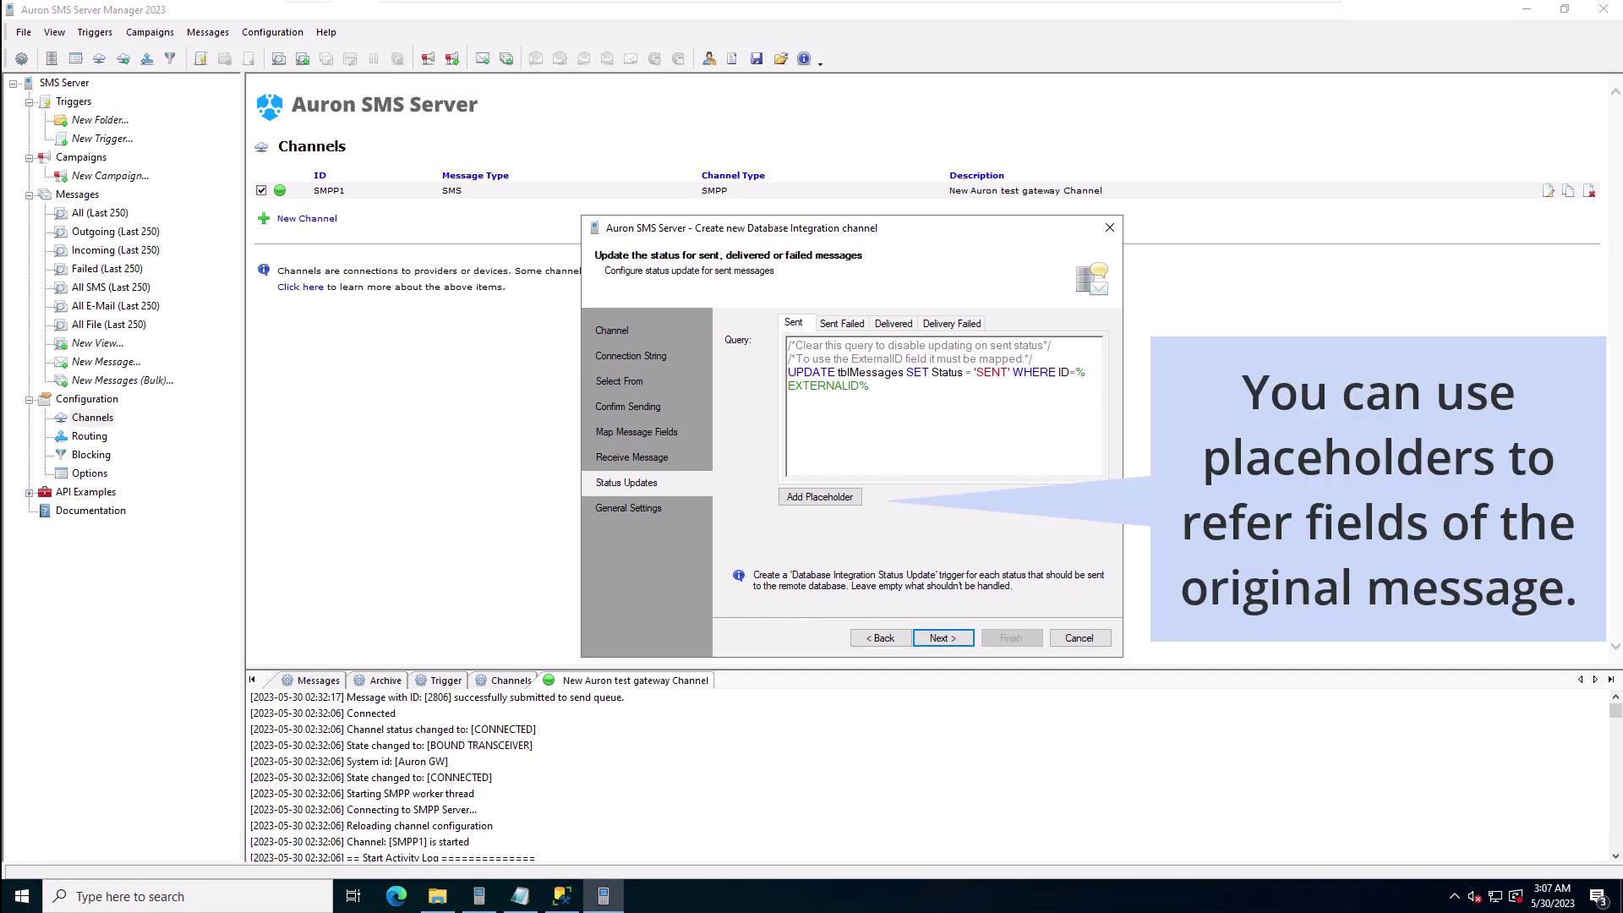
click(824, 497)
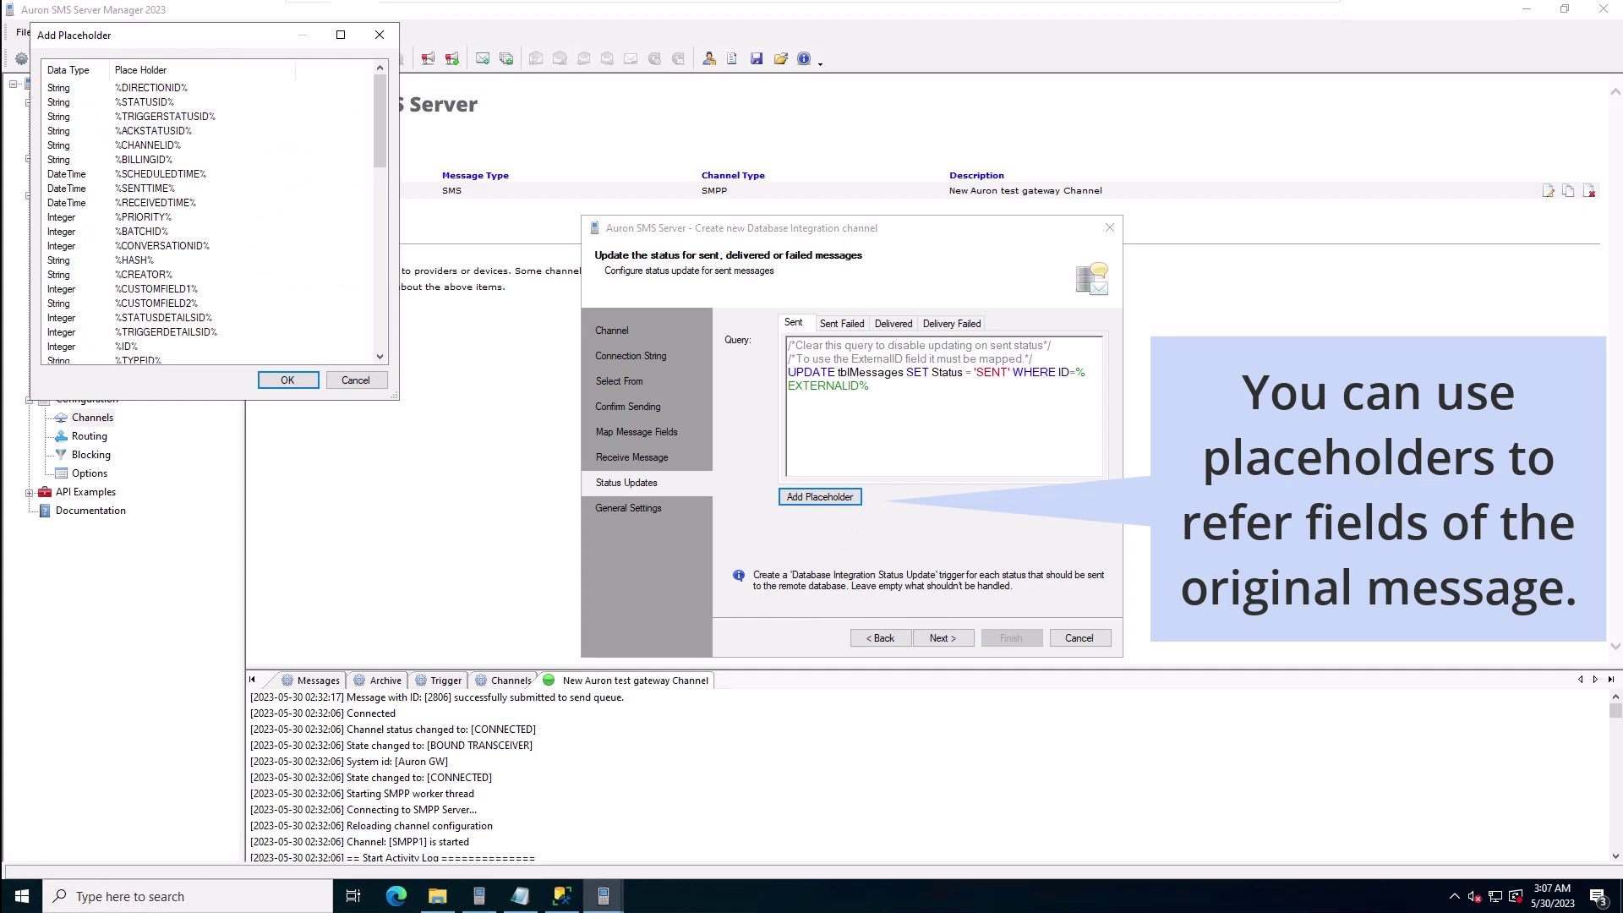
drag(308, 121, 391, 252)
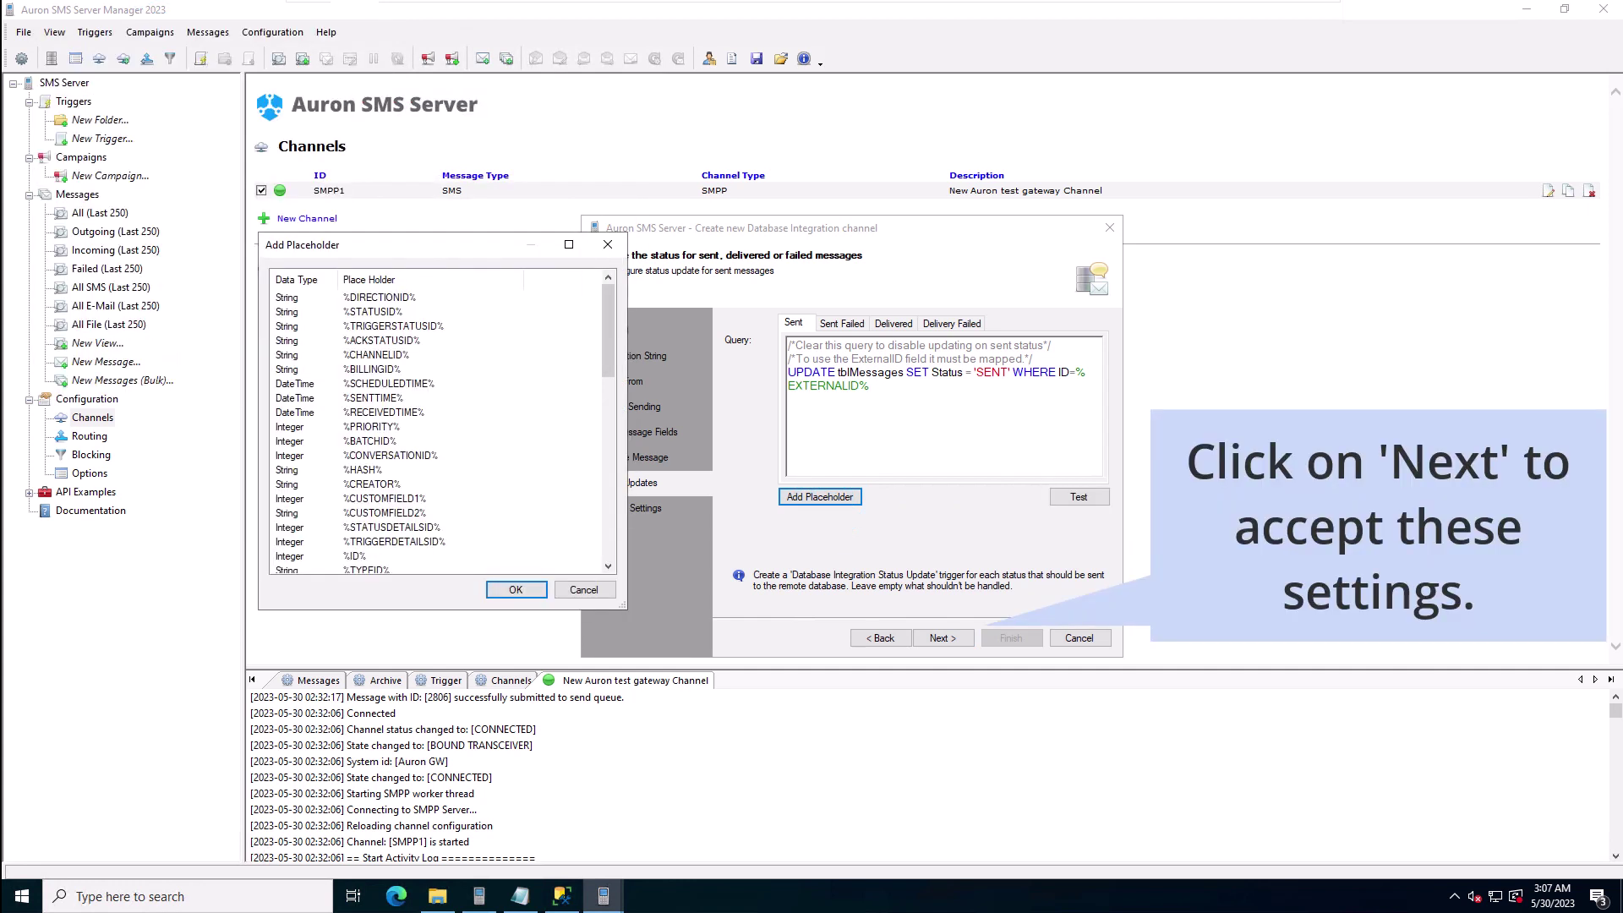
click(608, 244)
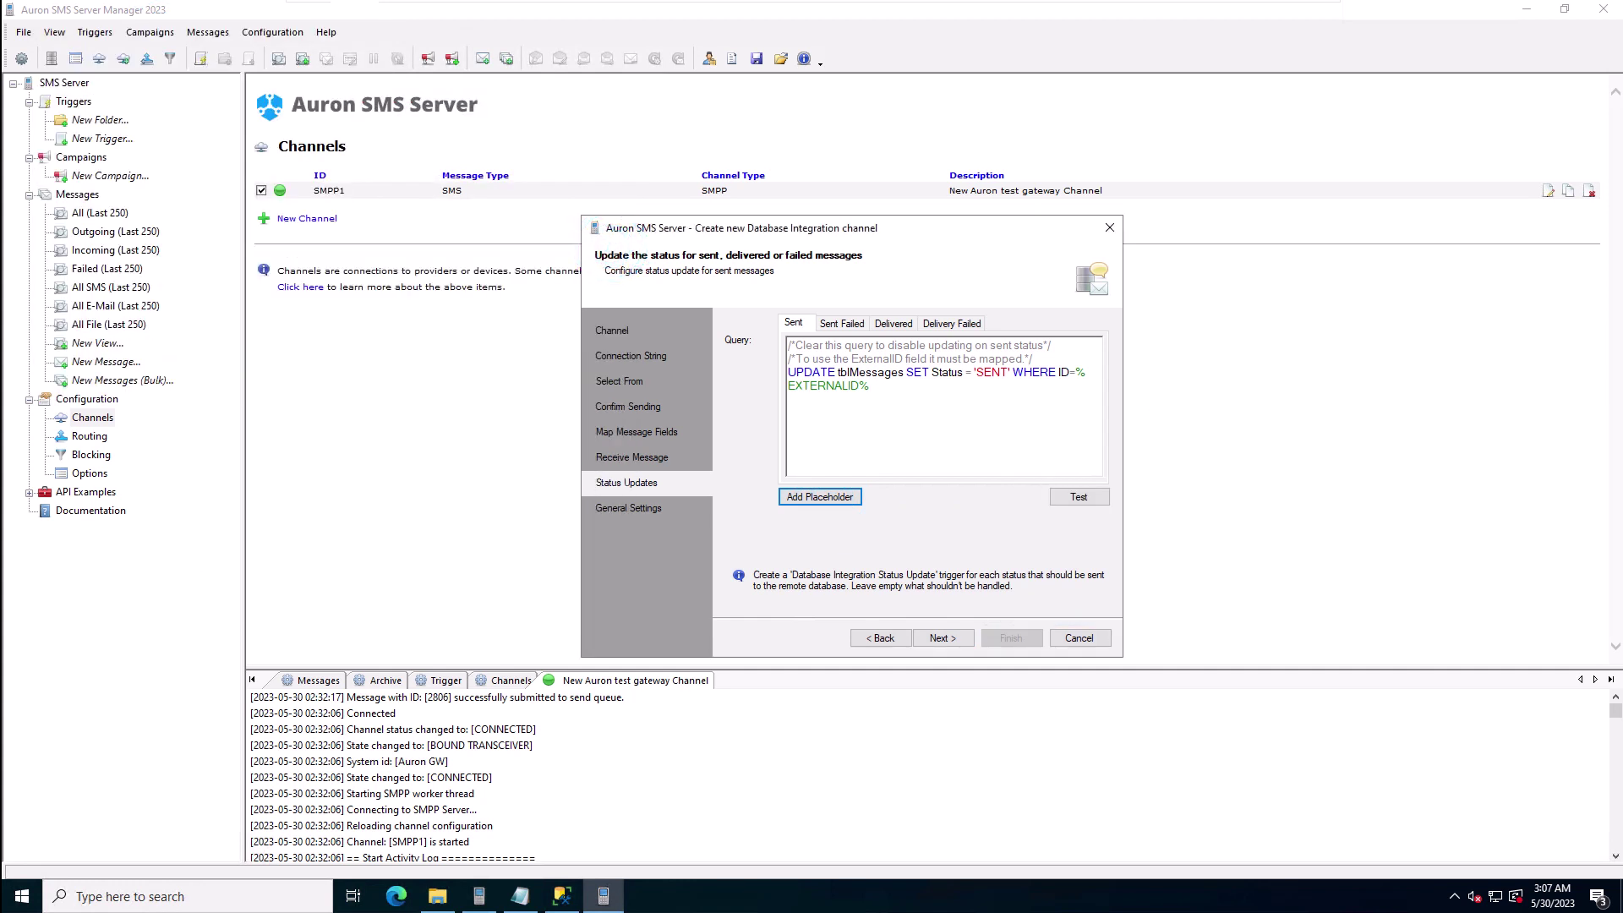
click(942, 637)
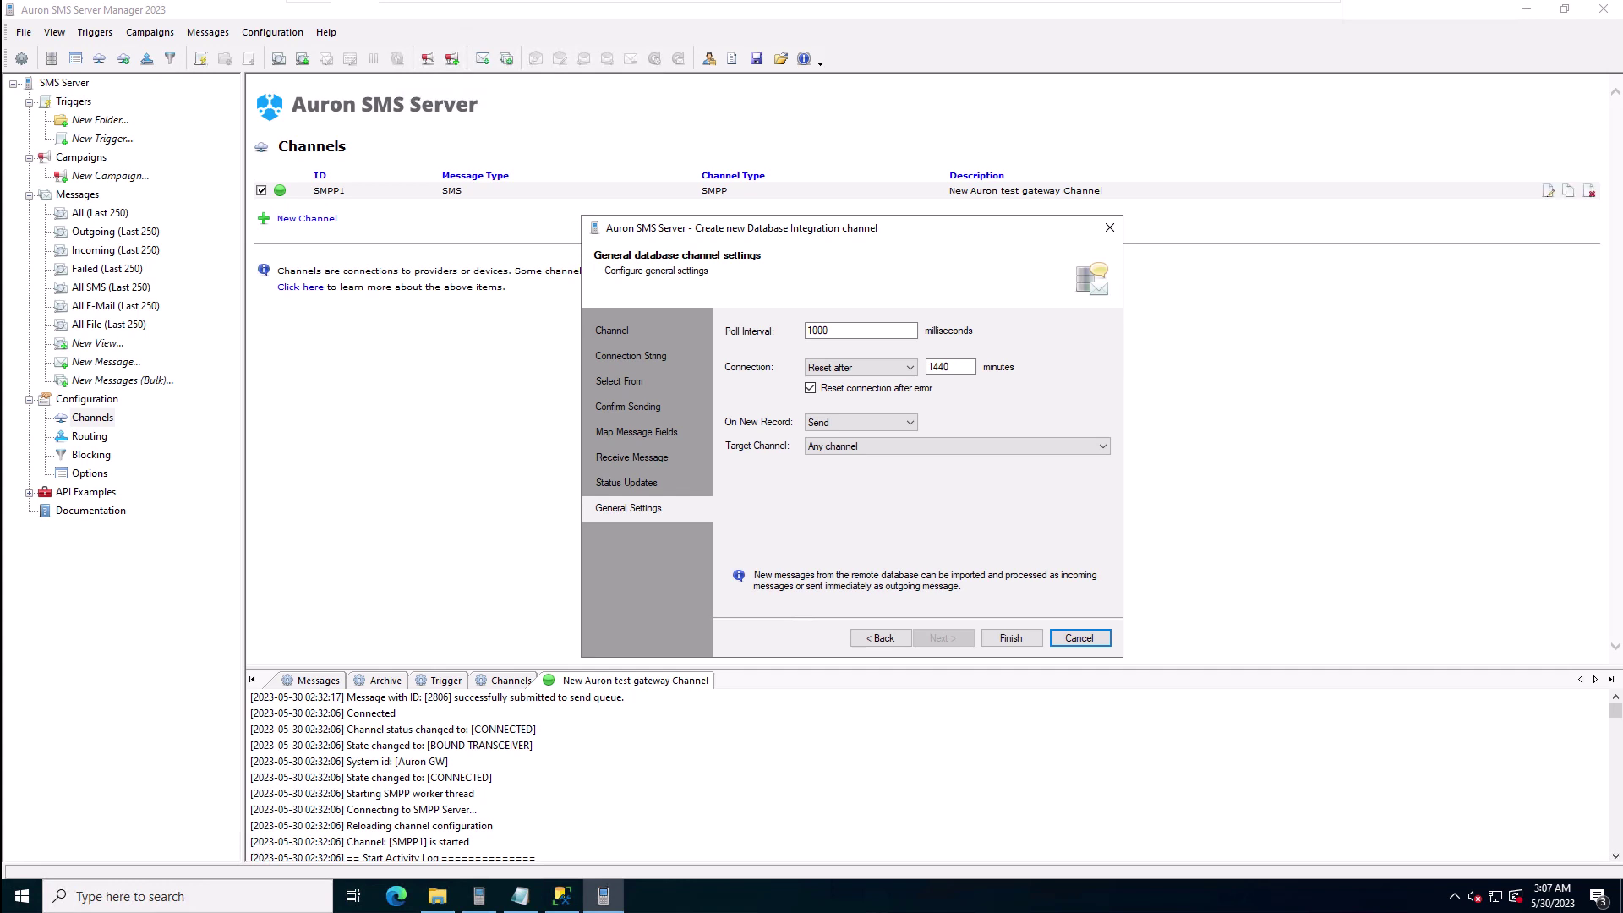
Step: Keep 1440-minute connection reset, immediate sending of new records and Any target channel, then finish
click(899, 367)
click(903, 366)
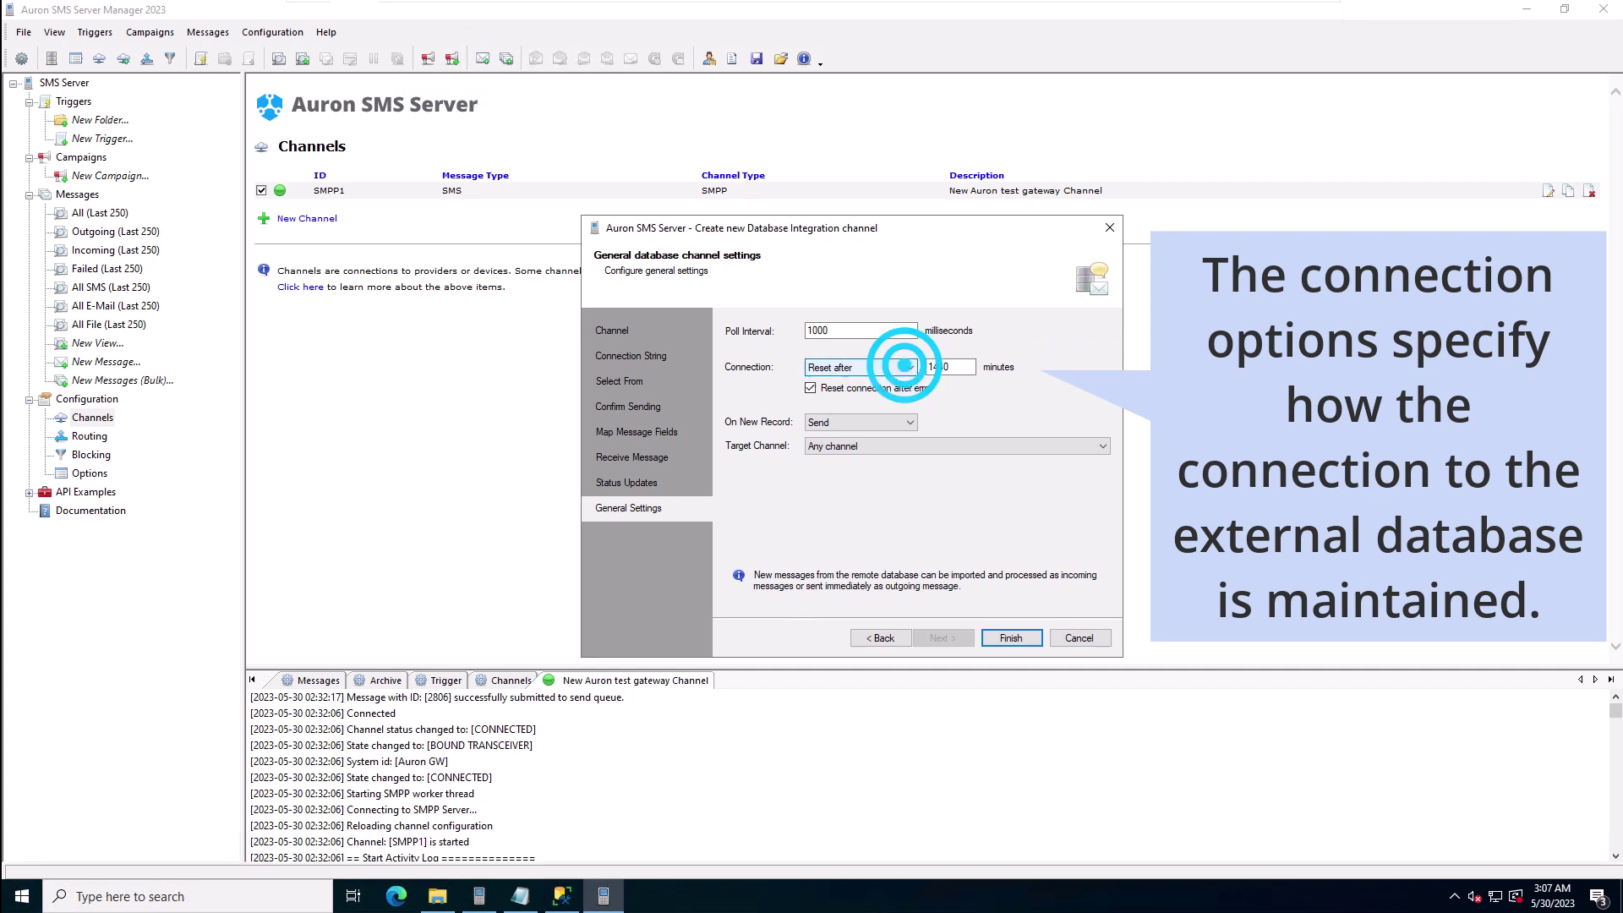
click(898, 422)
click(896, 420)
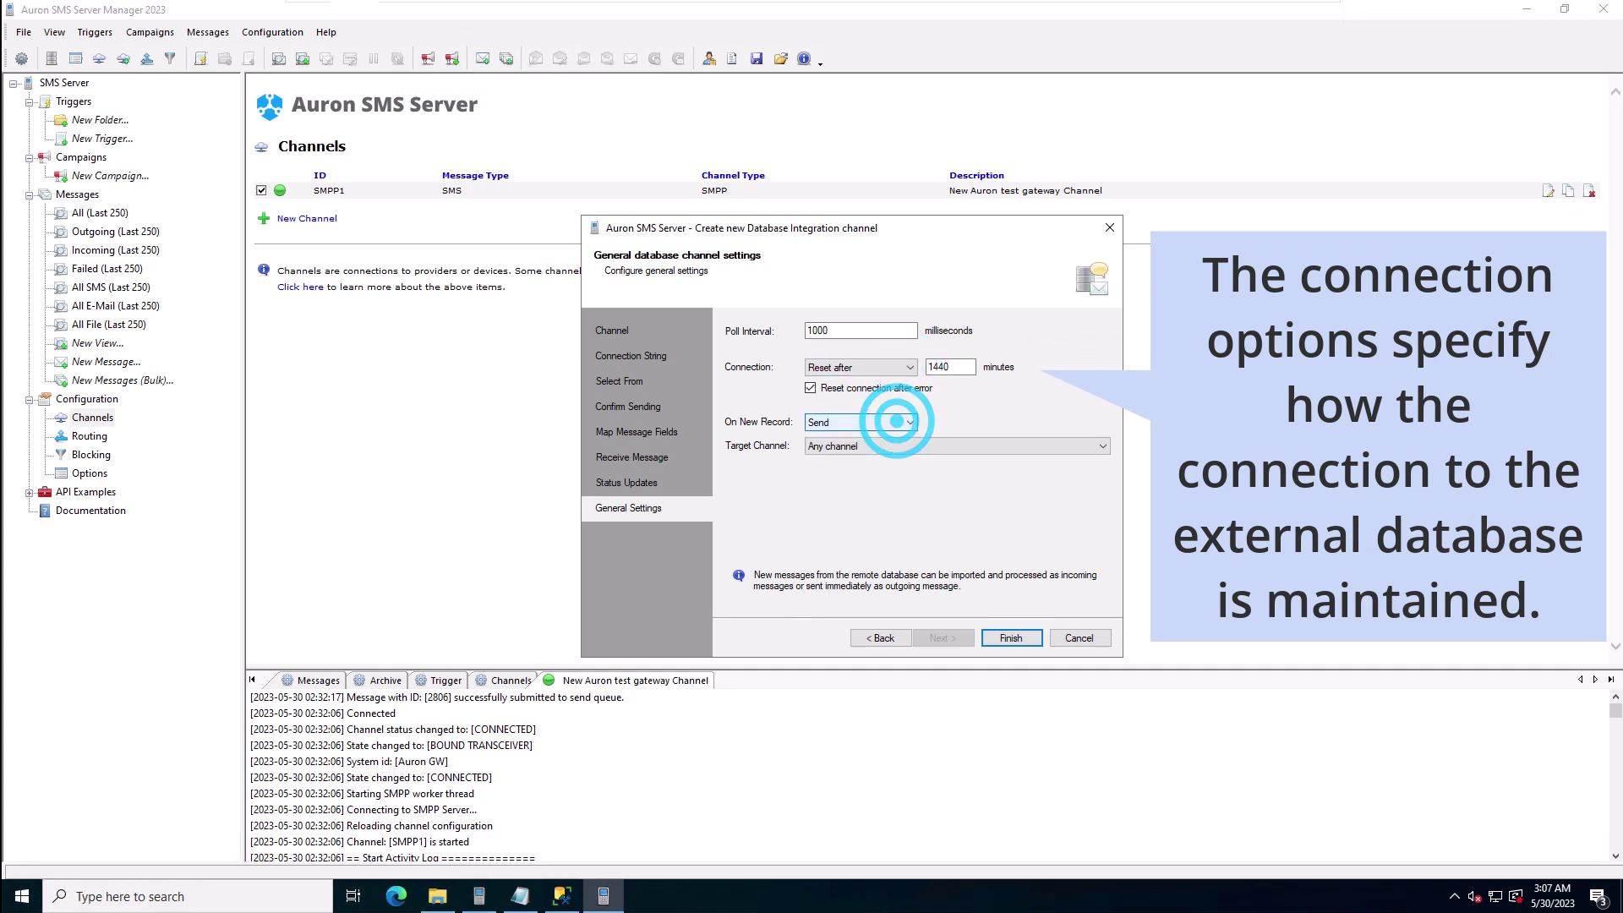
click(1099, 445)
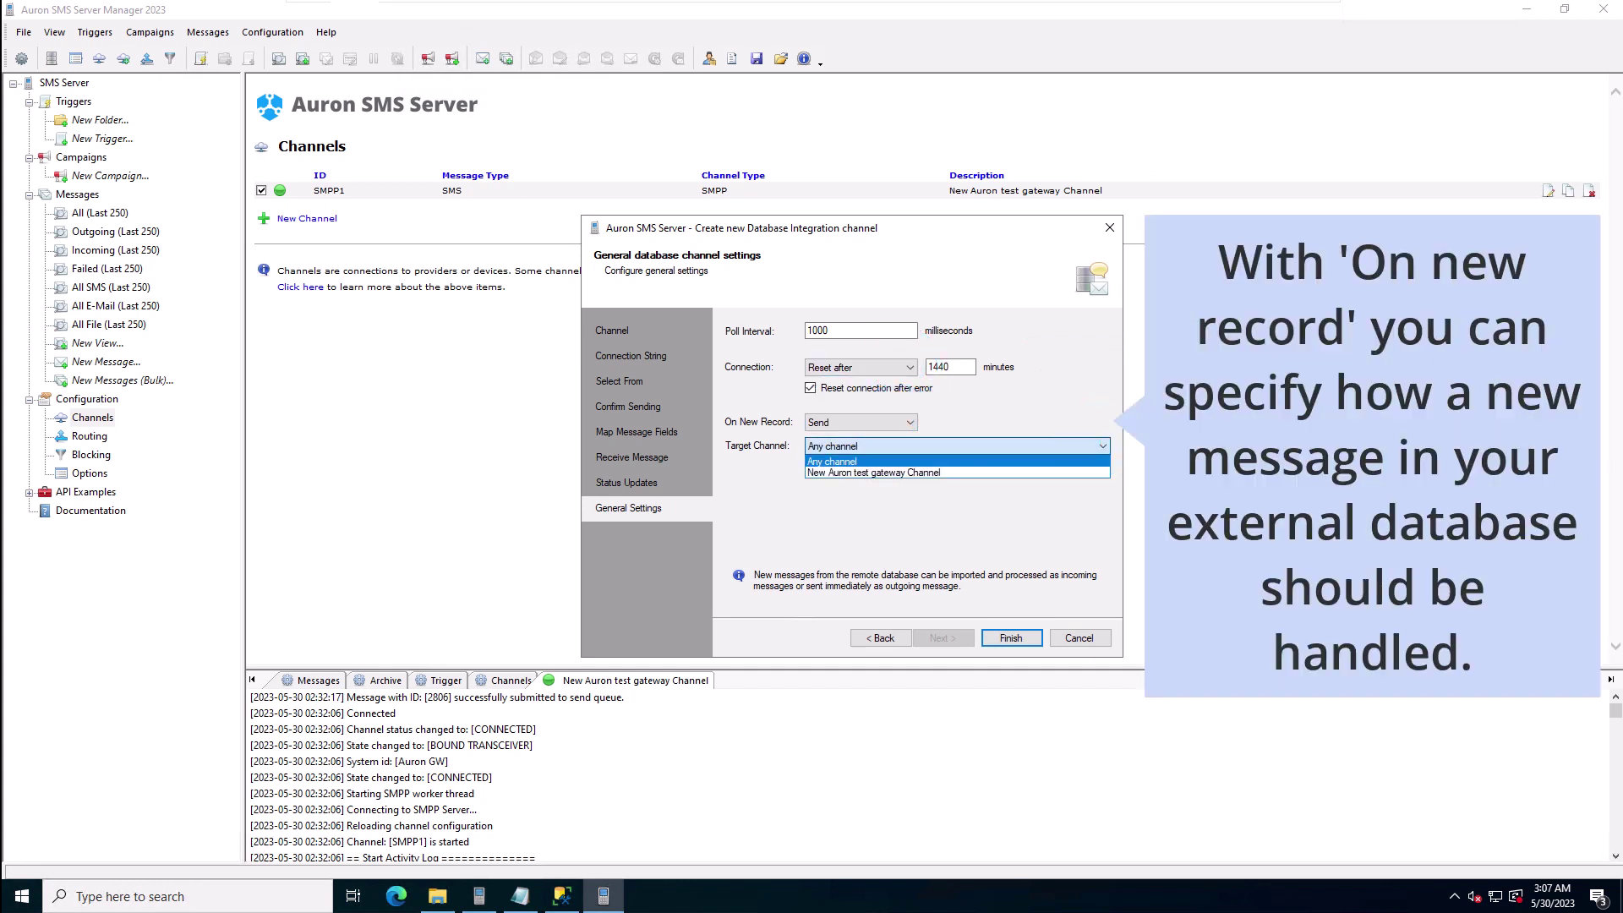
click(1097, 444)
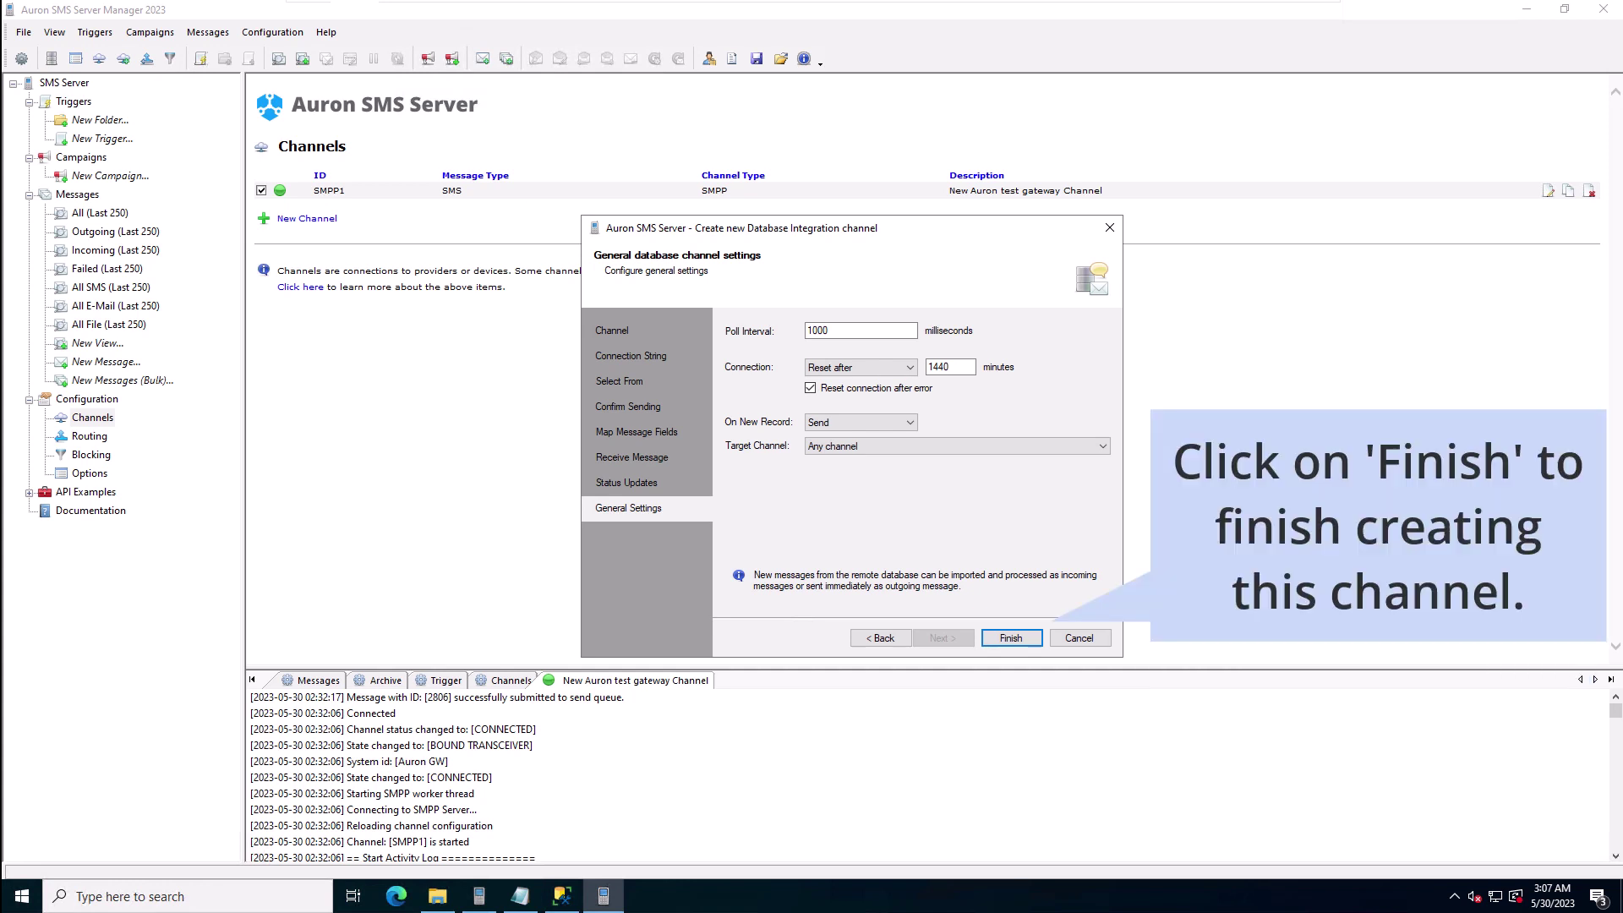
click(1011, 638)
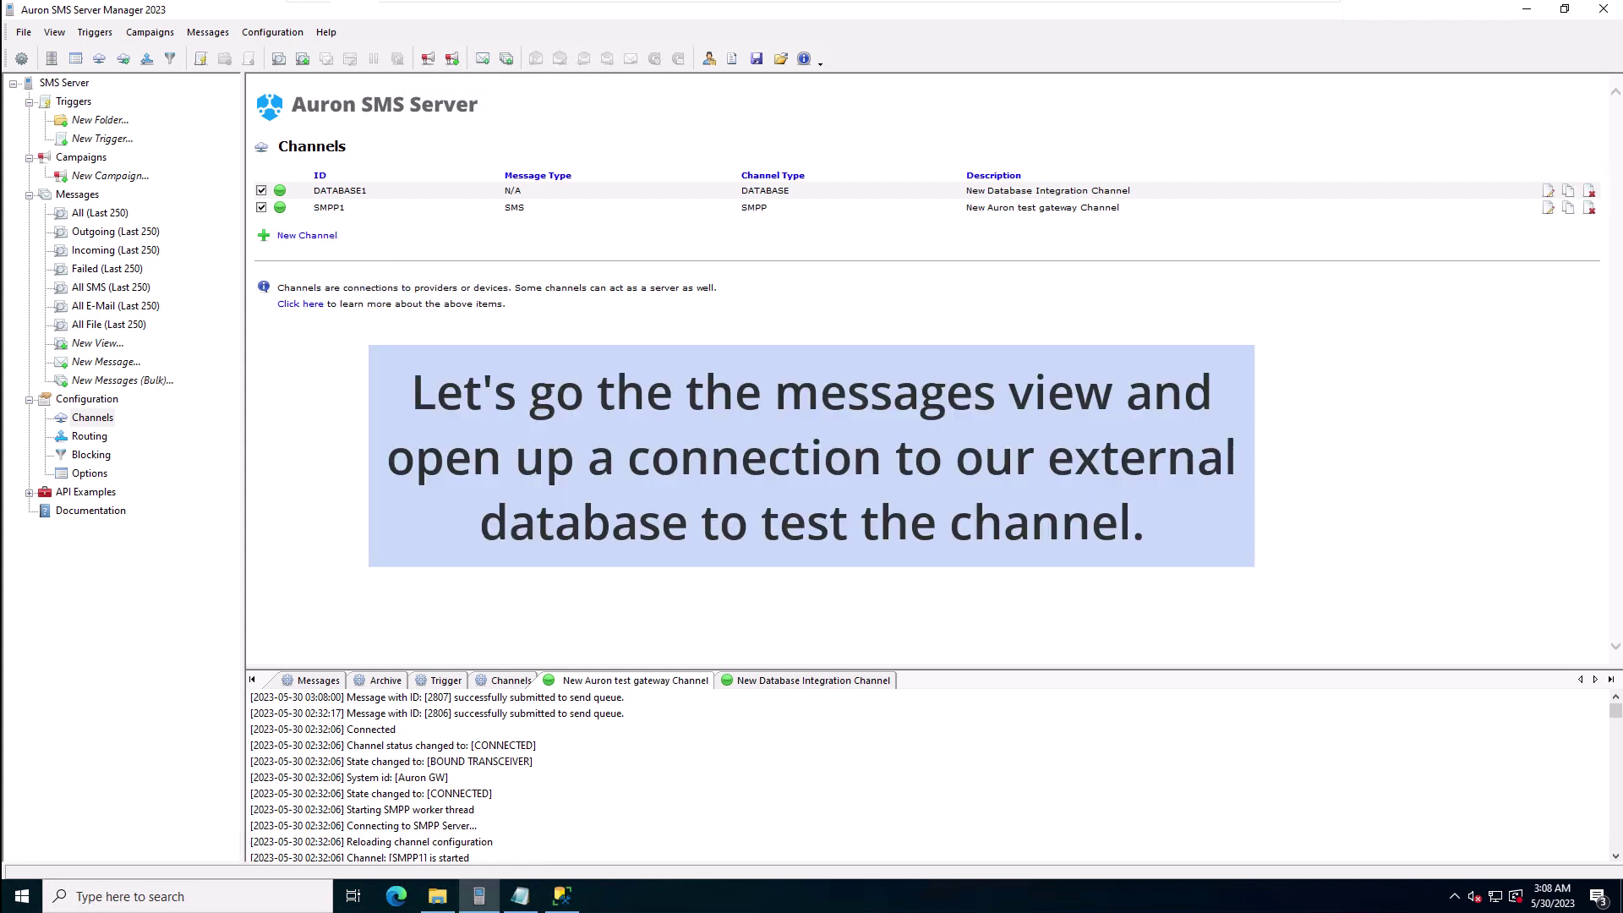
Step: Place All SMS beside SSMS and run the INSERT adding a 'Hello, World!' SMS to tblMessages
click(122, 288)
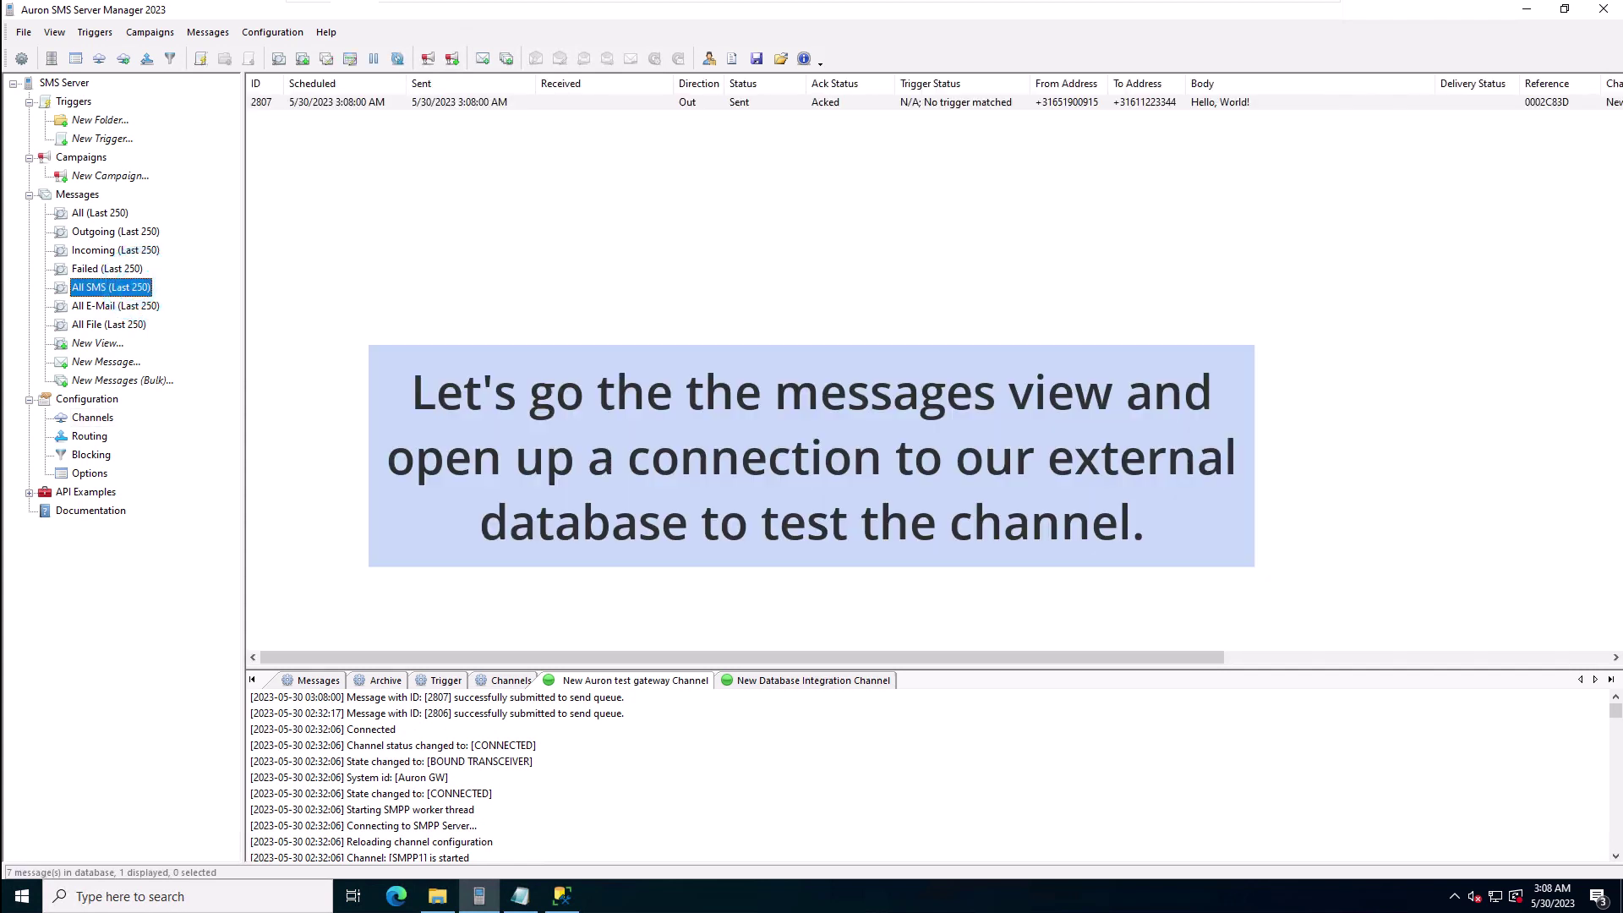
key(super+Left)
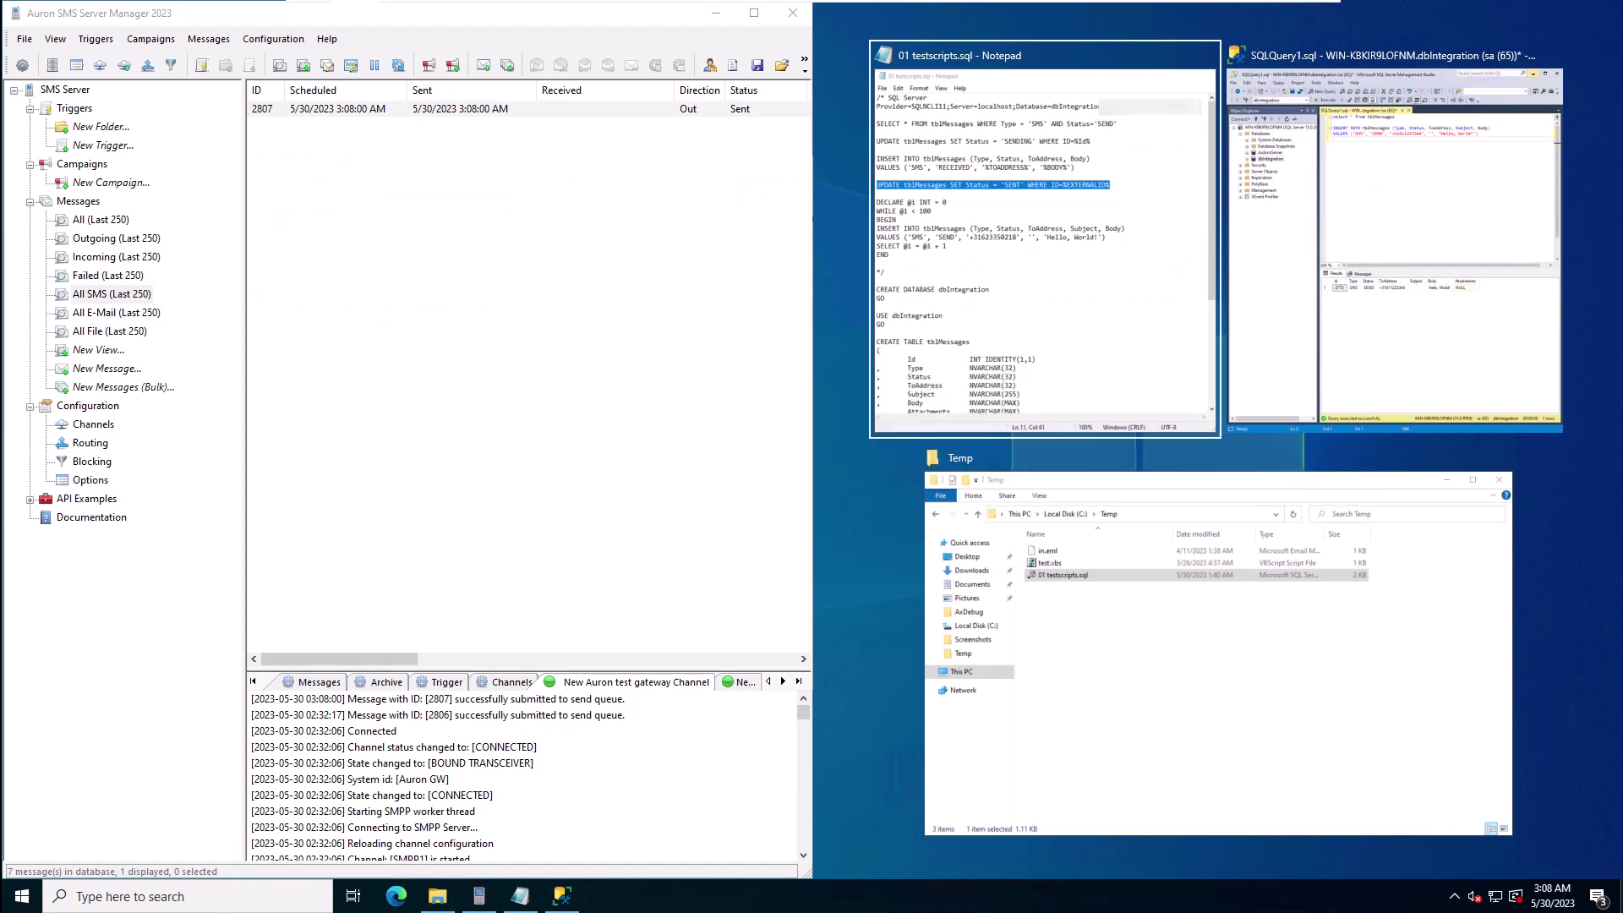
click(1420, 144)
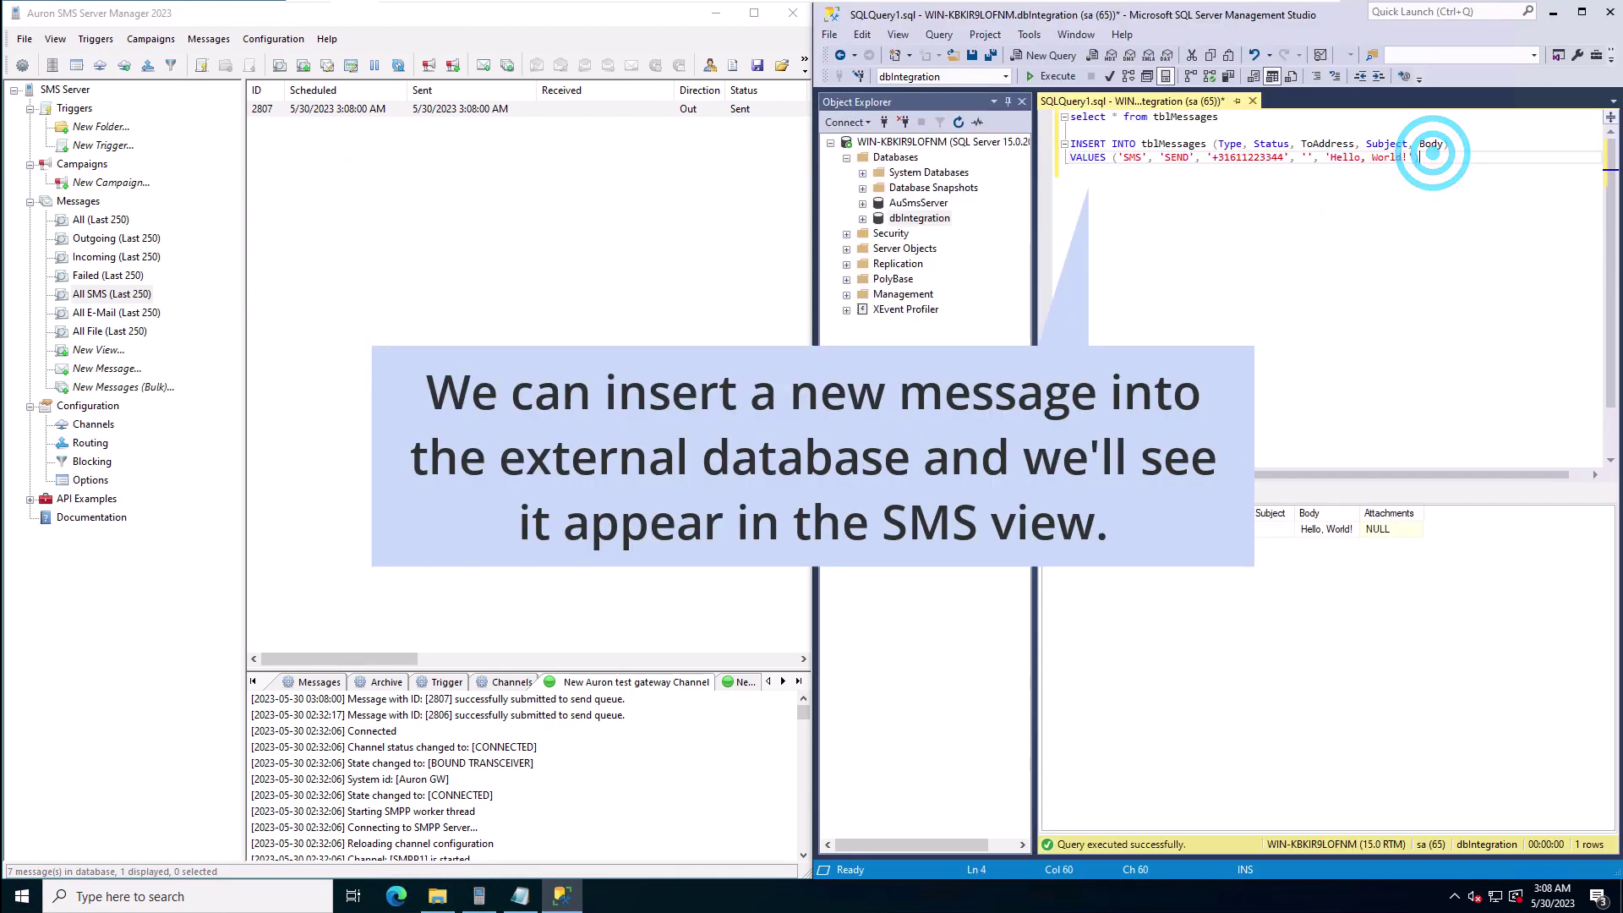
key(Up)
key(shift+Down)
key(shift+Down)
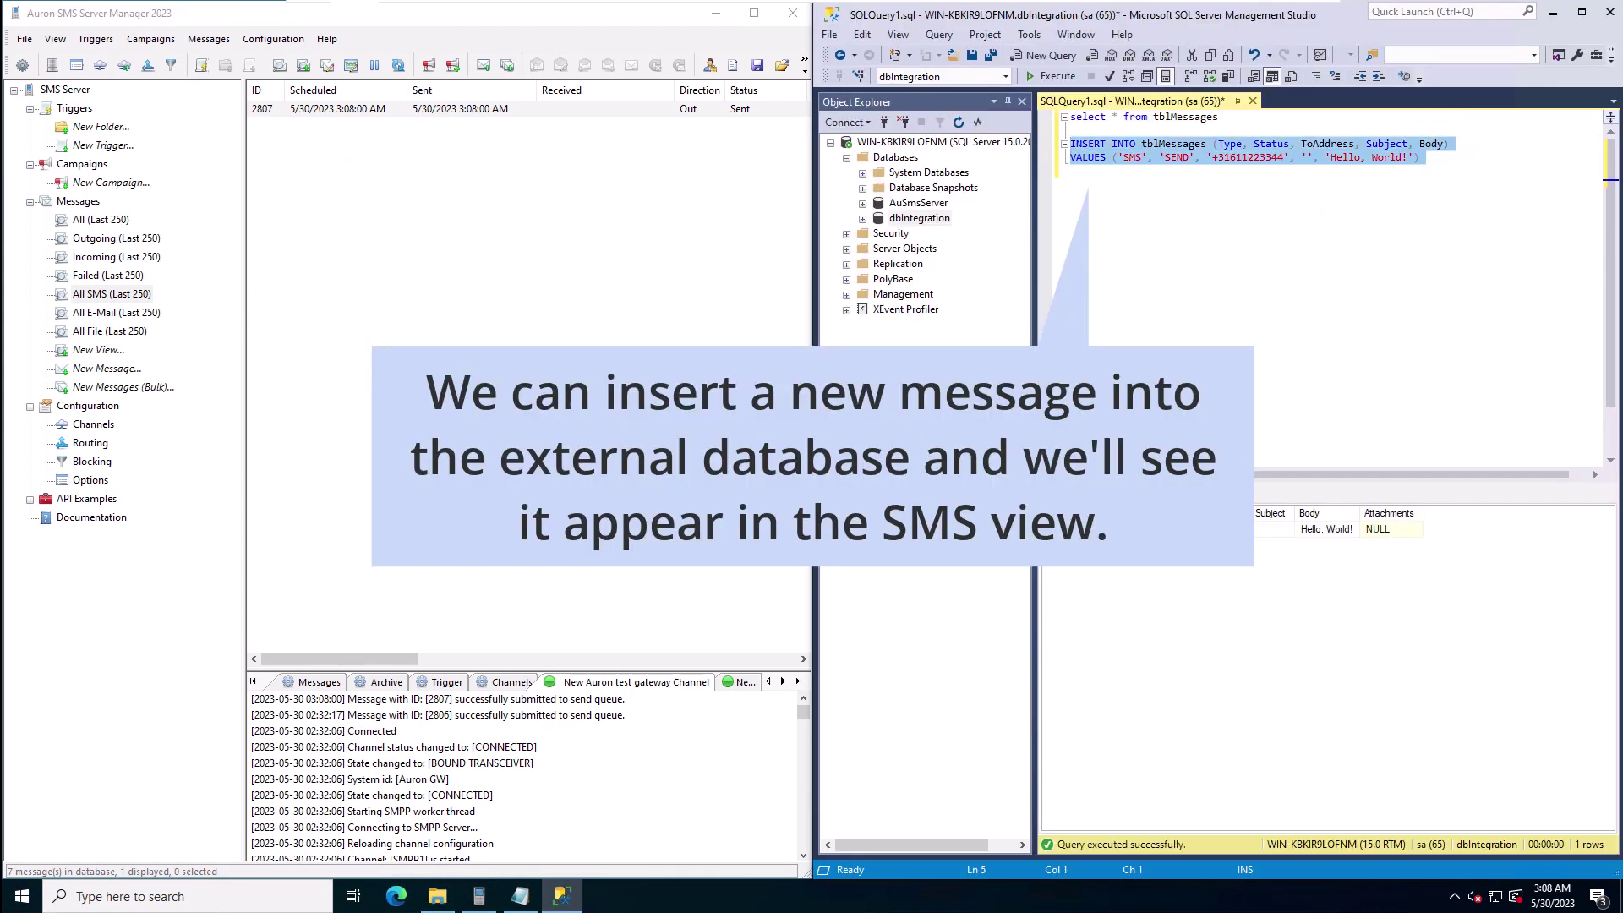
key(F5)
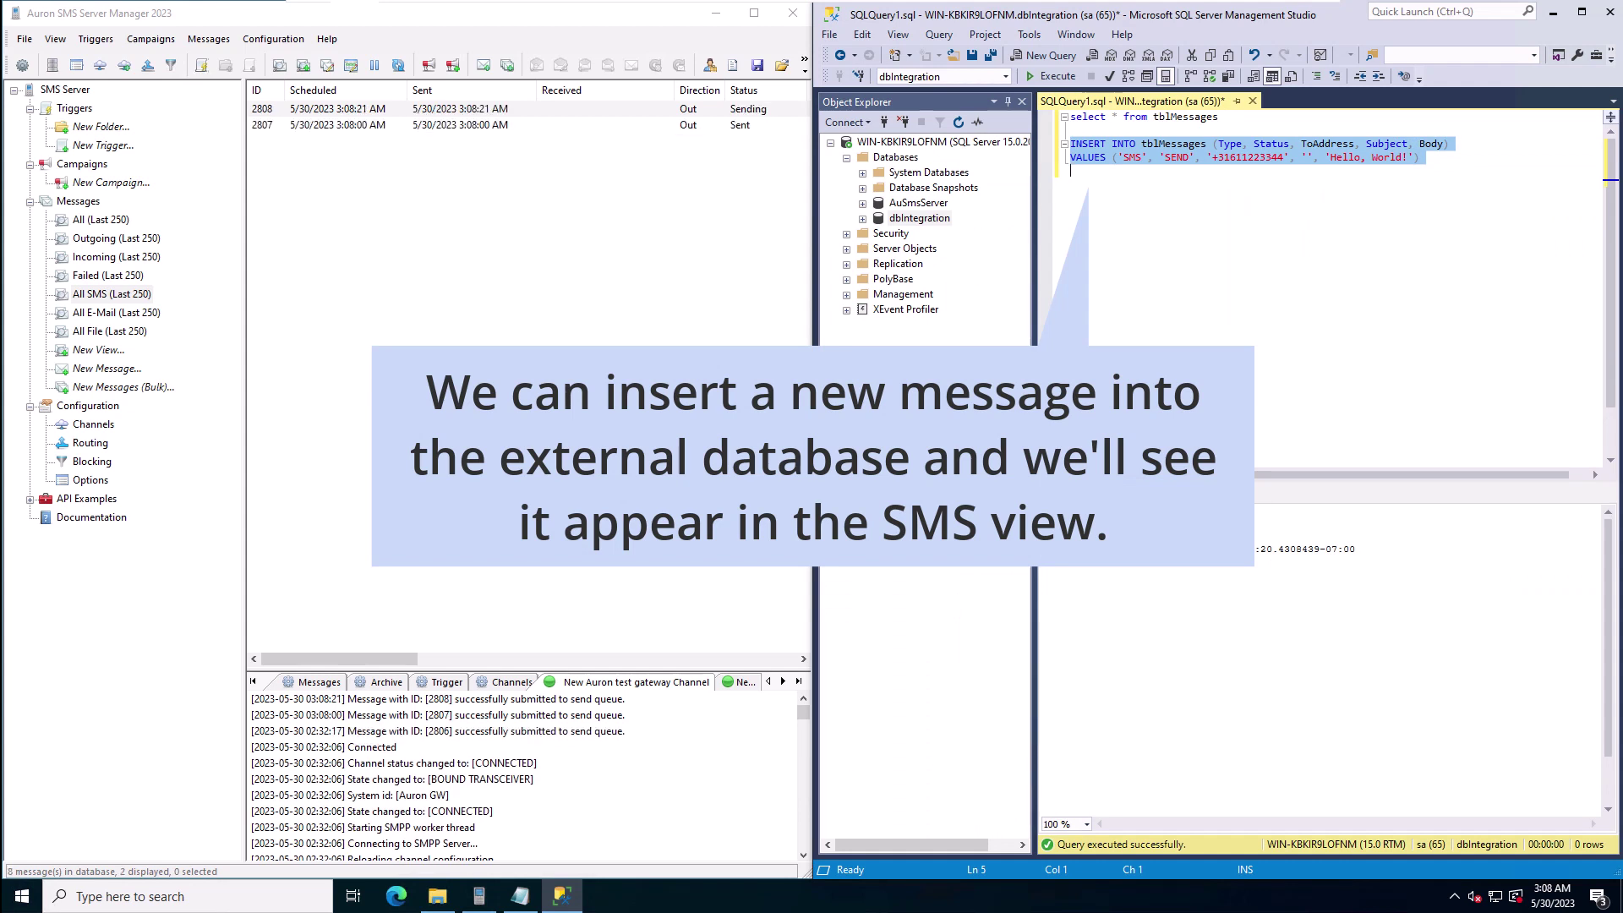
click(1426, 244)
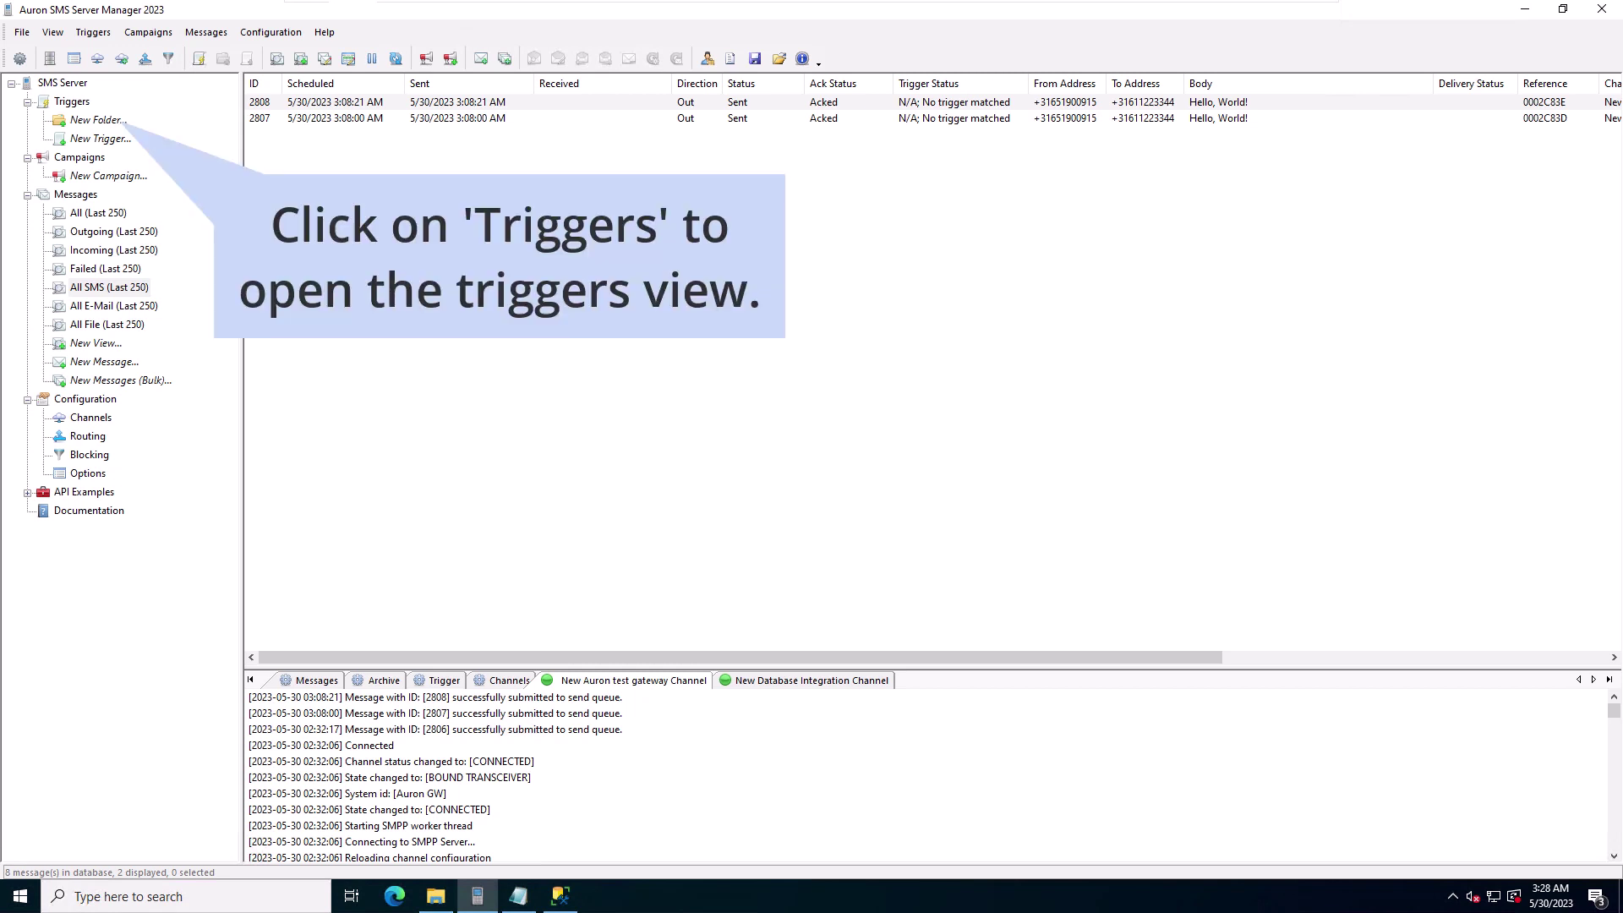
Step: In Triggers, create a new trigger from the Database Integration Status Update template
click(72, 102)
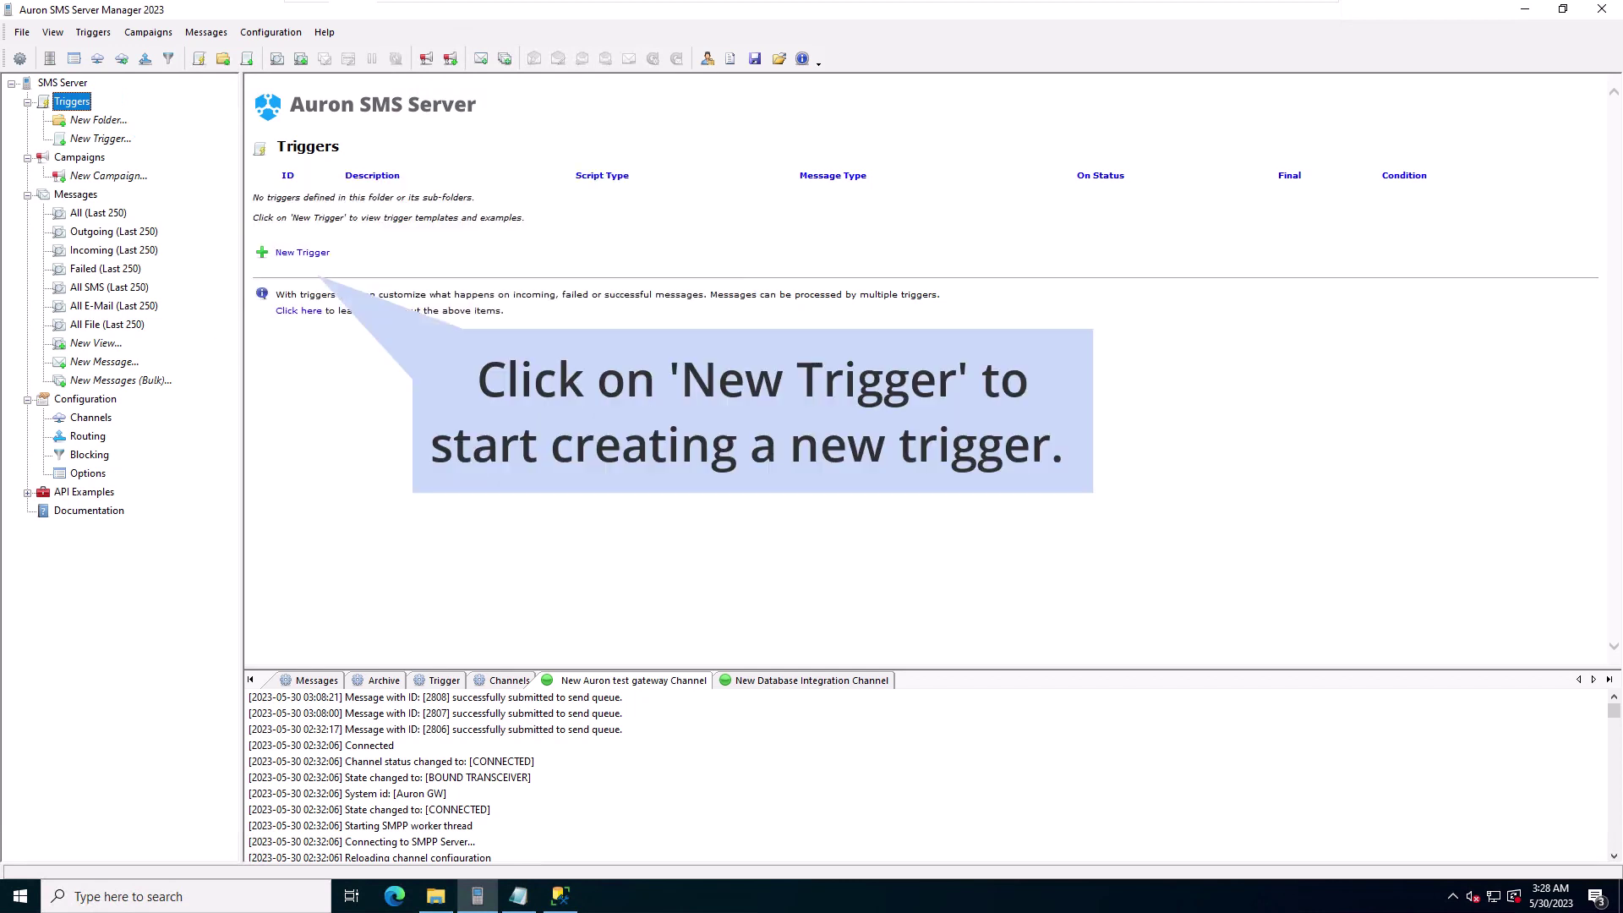
click(303, 251)
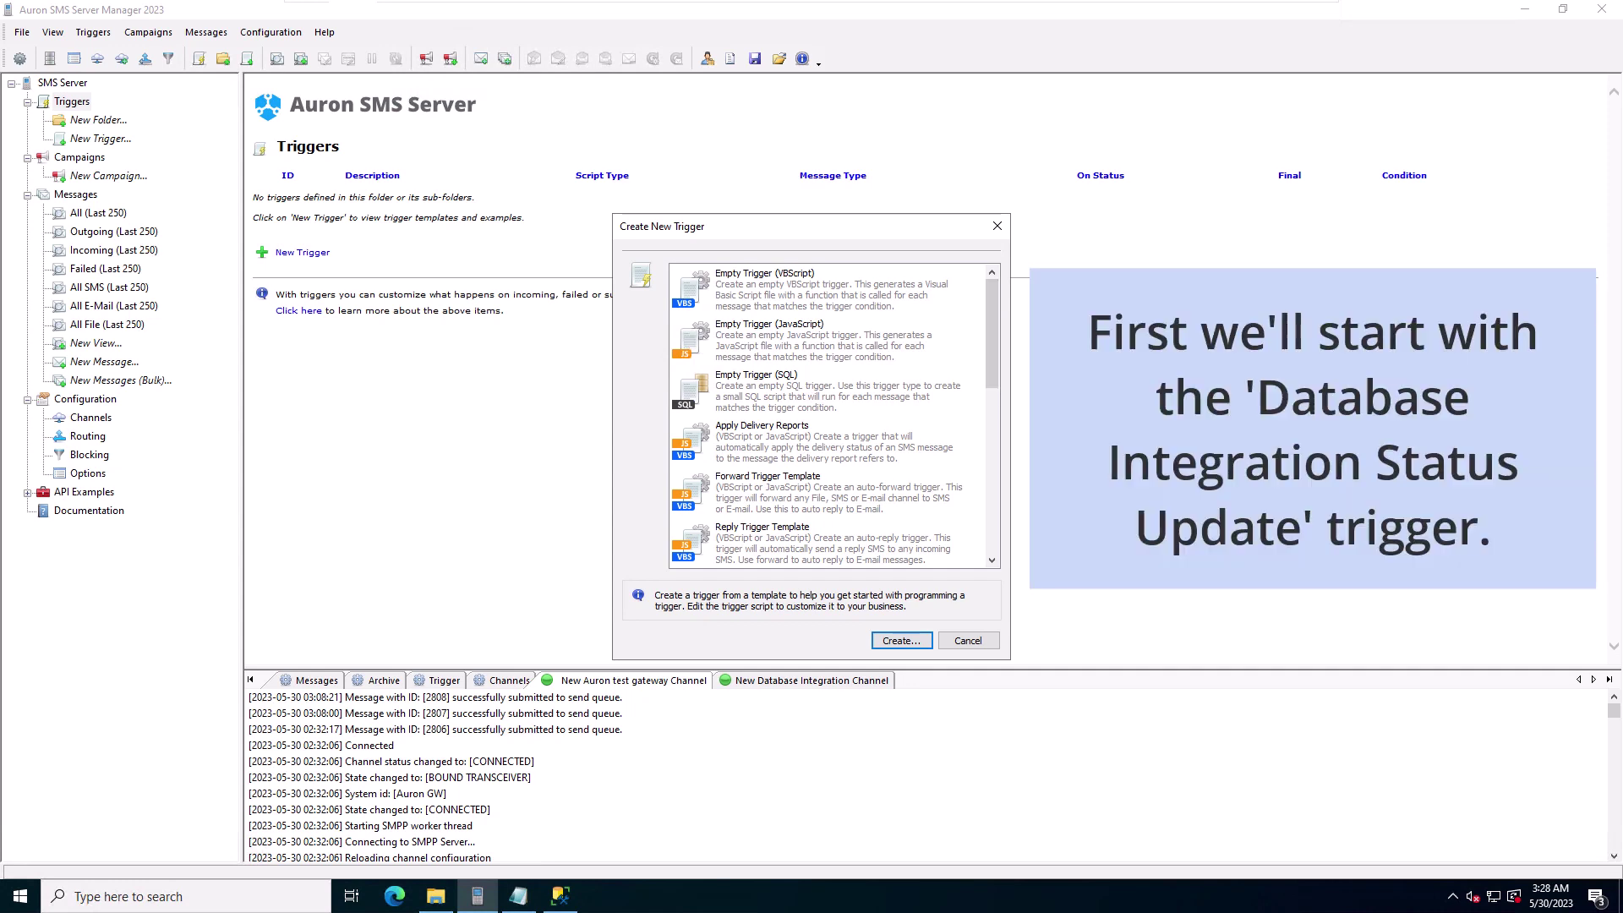
scroll(834, 416, down, 3)
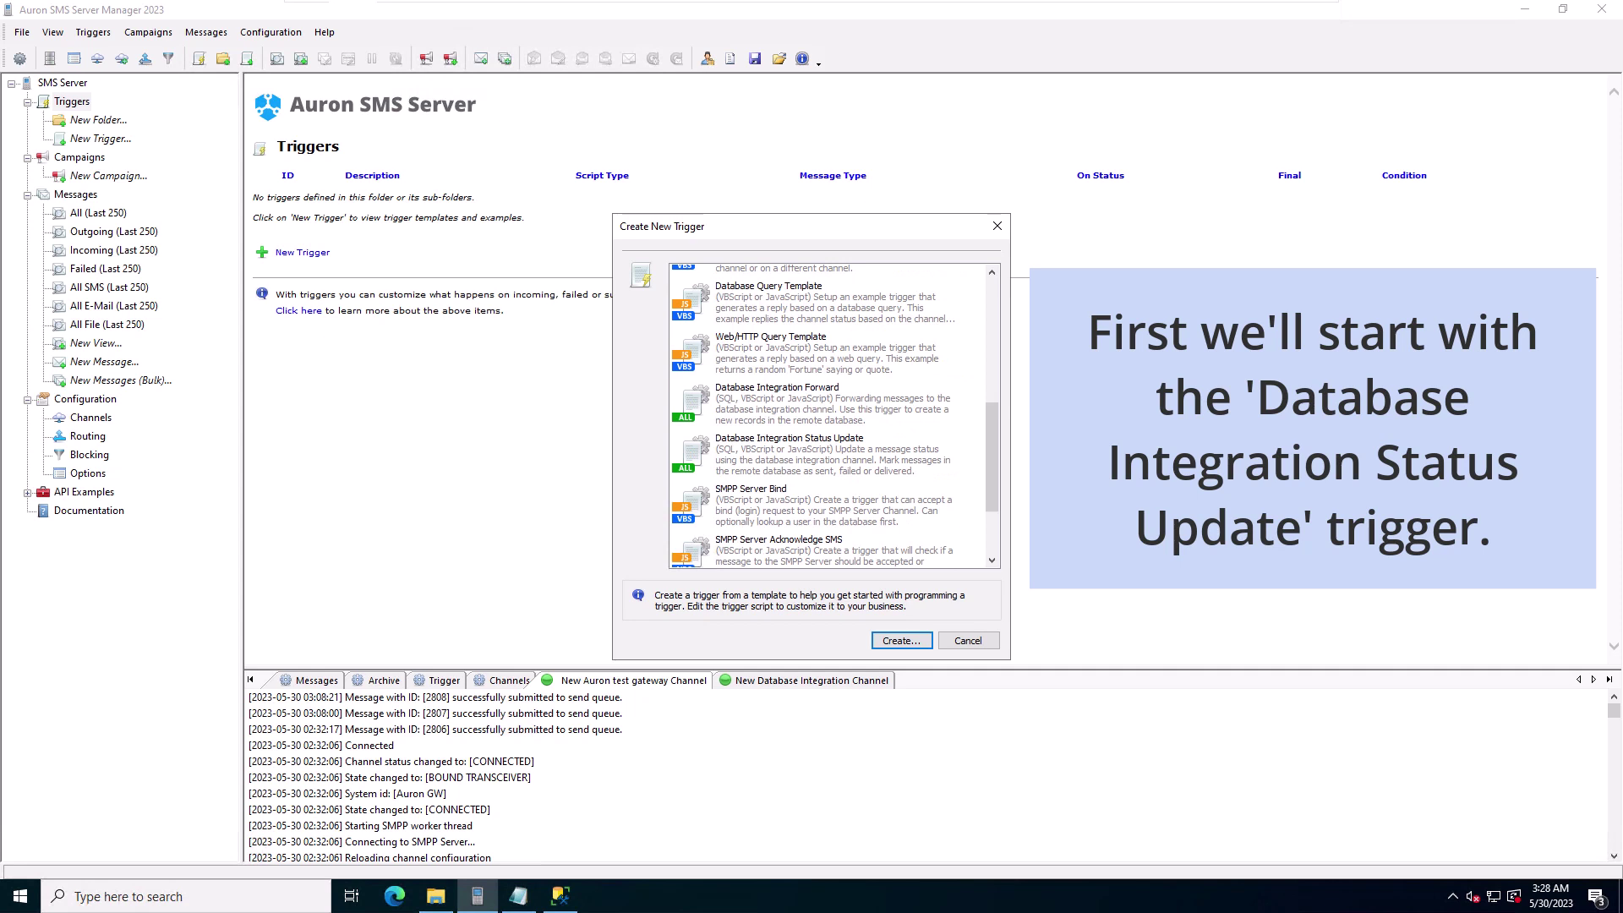
click(824, 435)
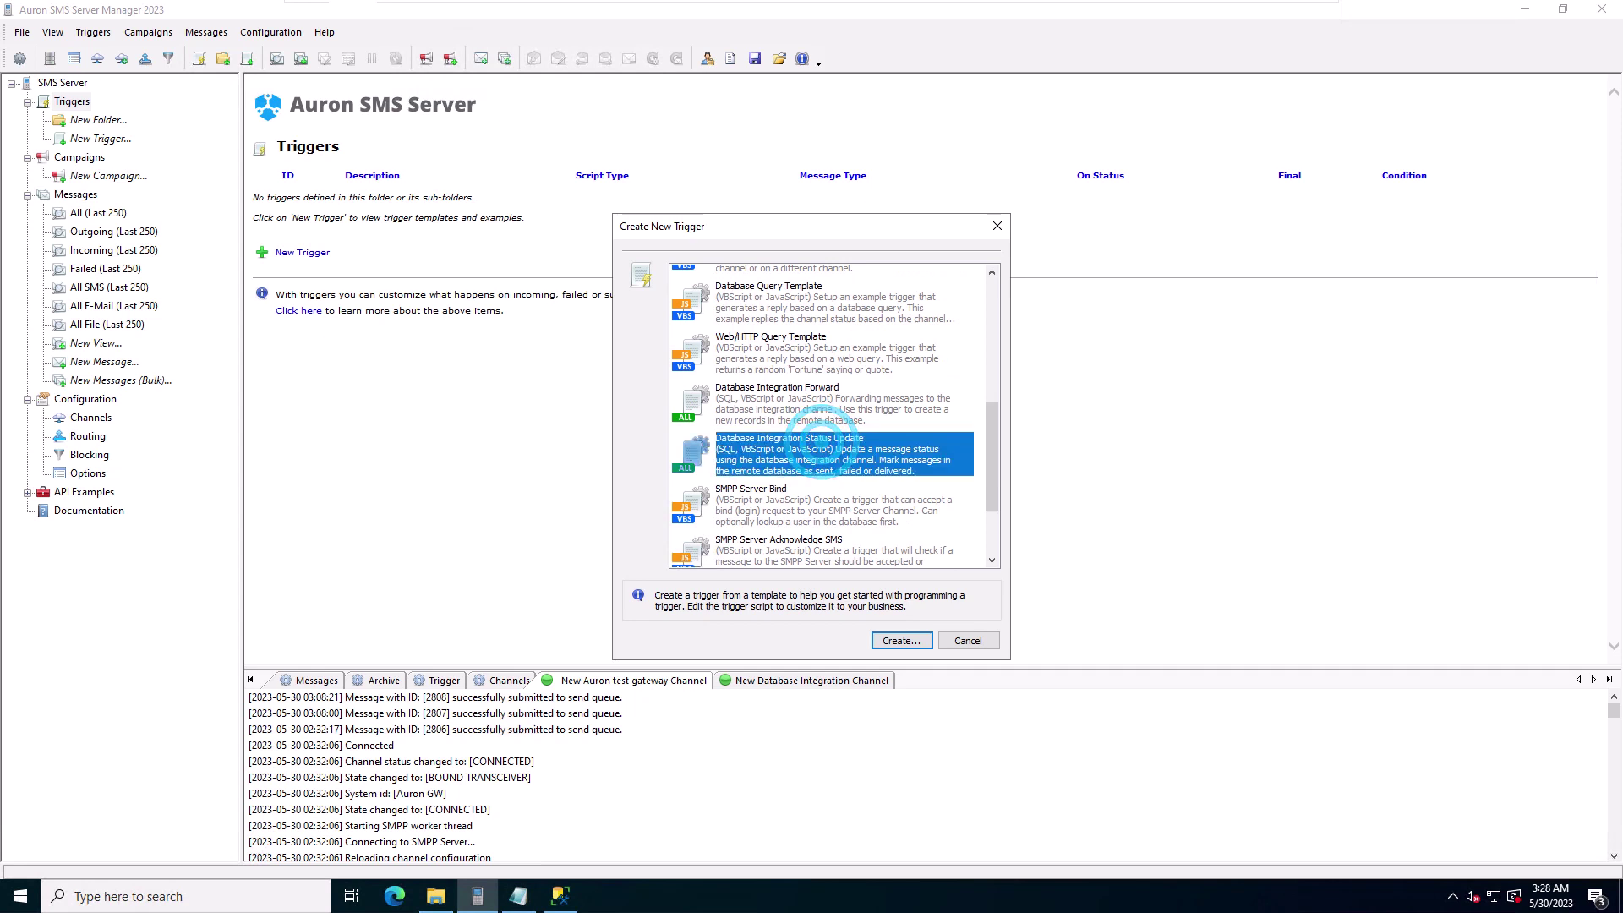
double_click(819, 448)
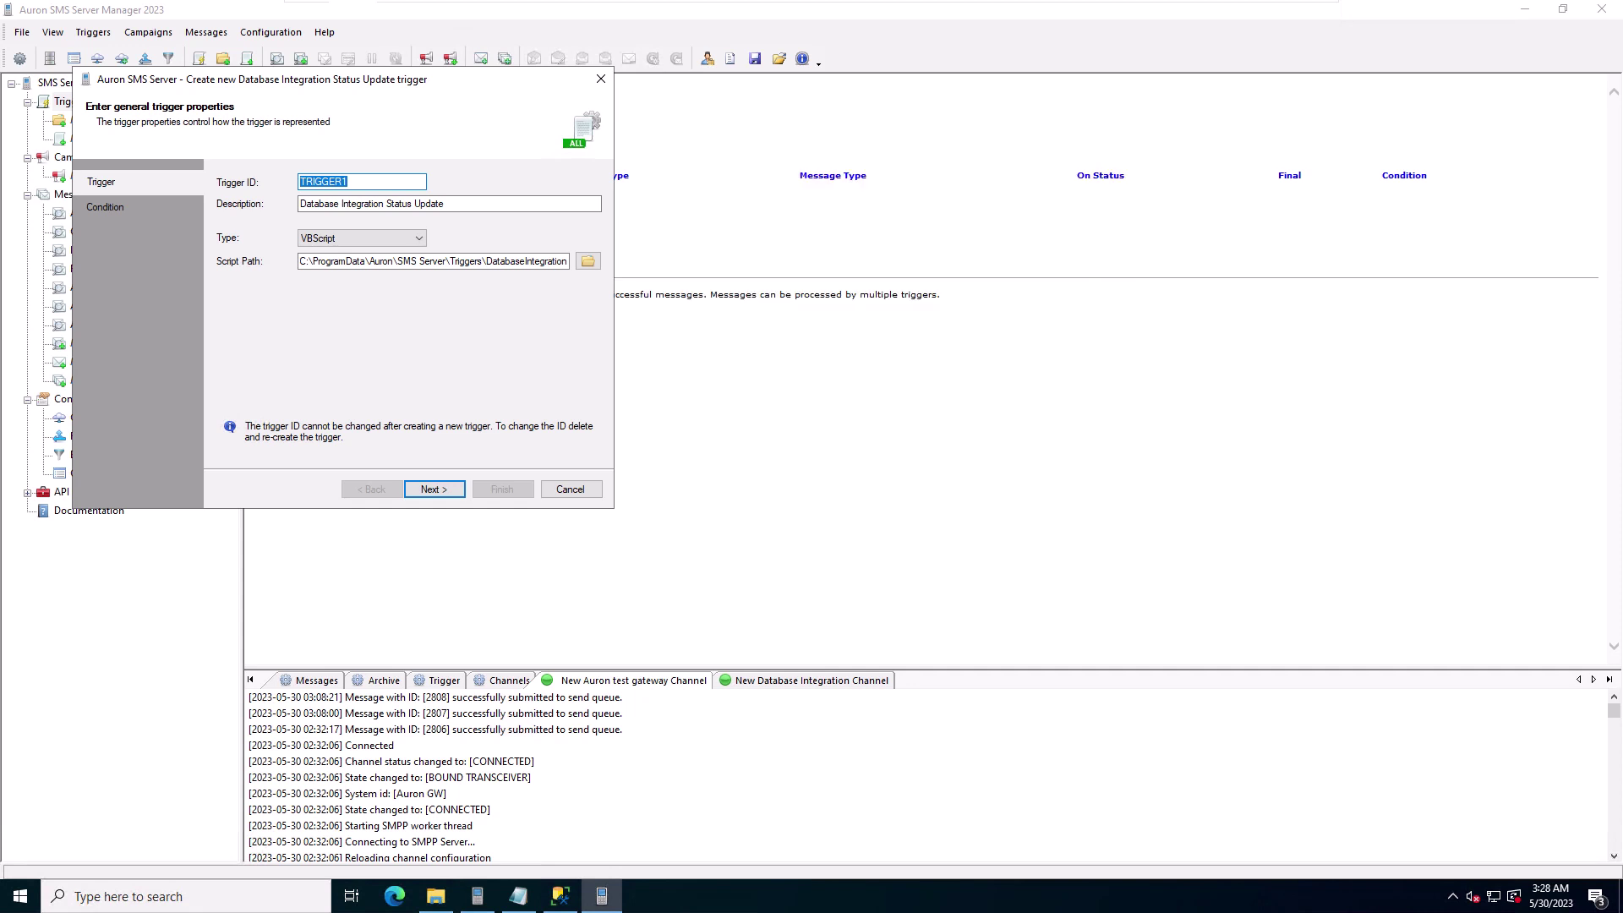
Step: Finish TRIGGER1 as a Sent-status update trigger sourced from the test gateway channel
click(433, 489)
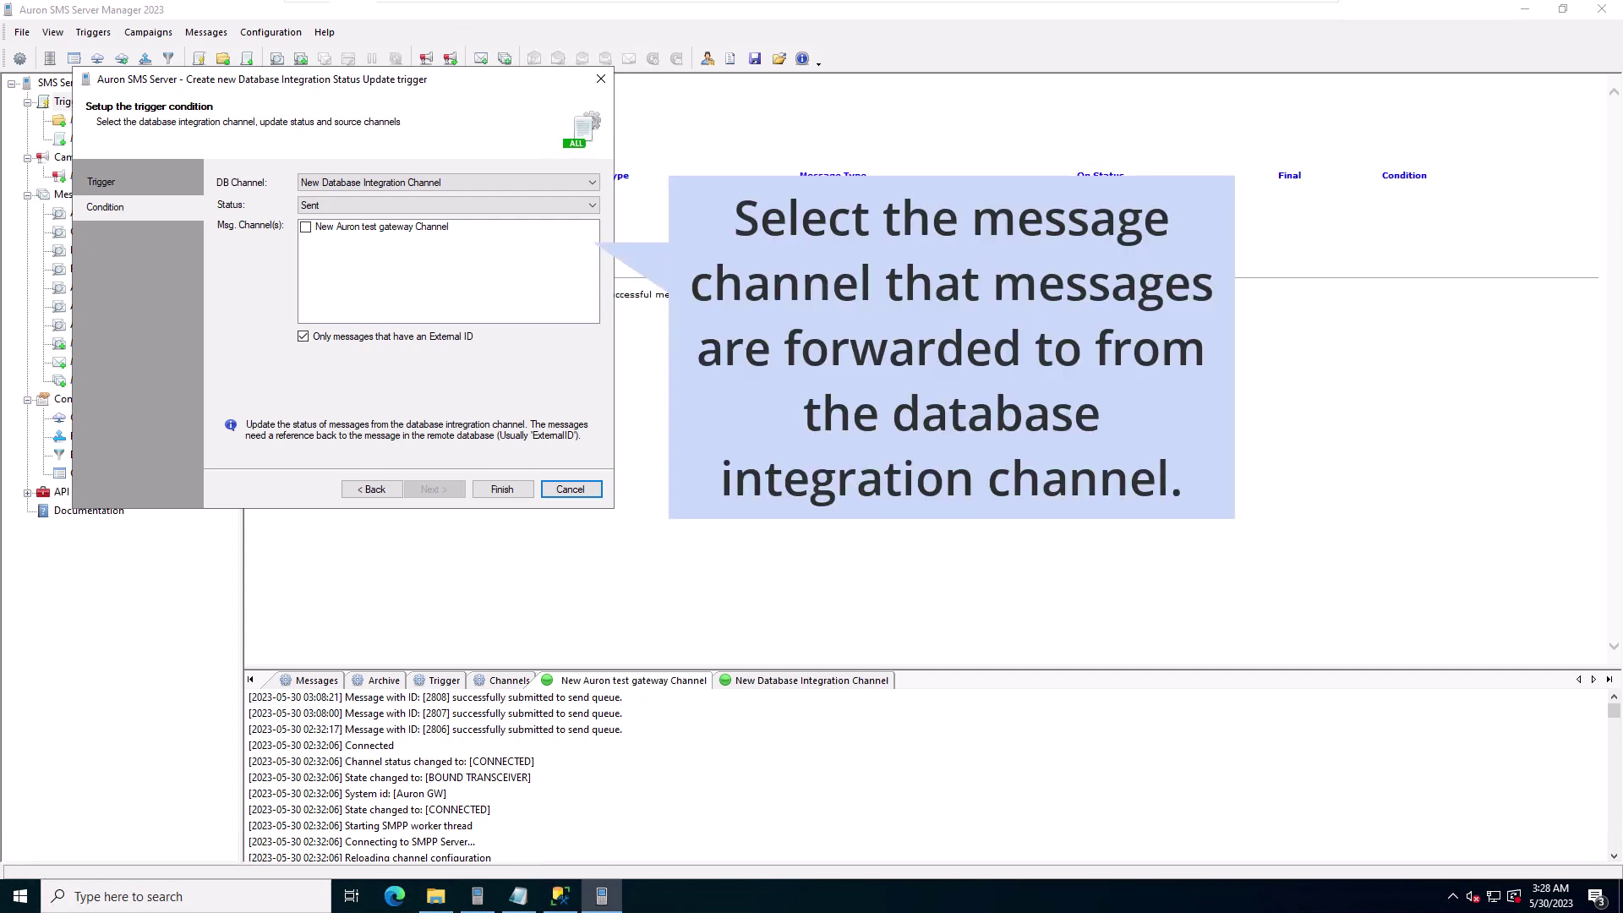
click(305, 226)
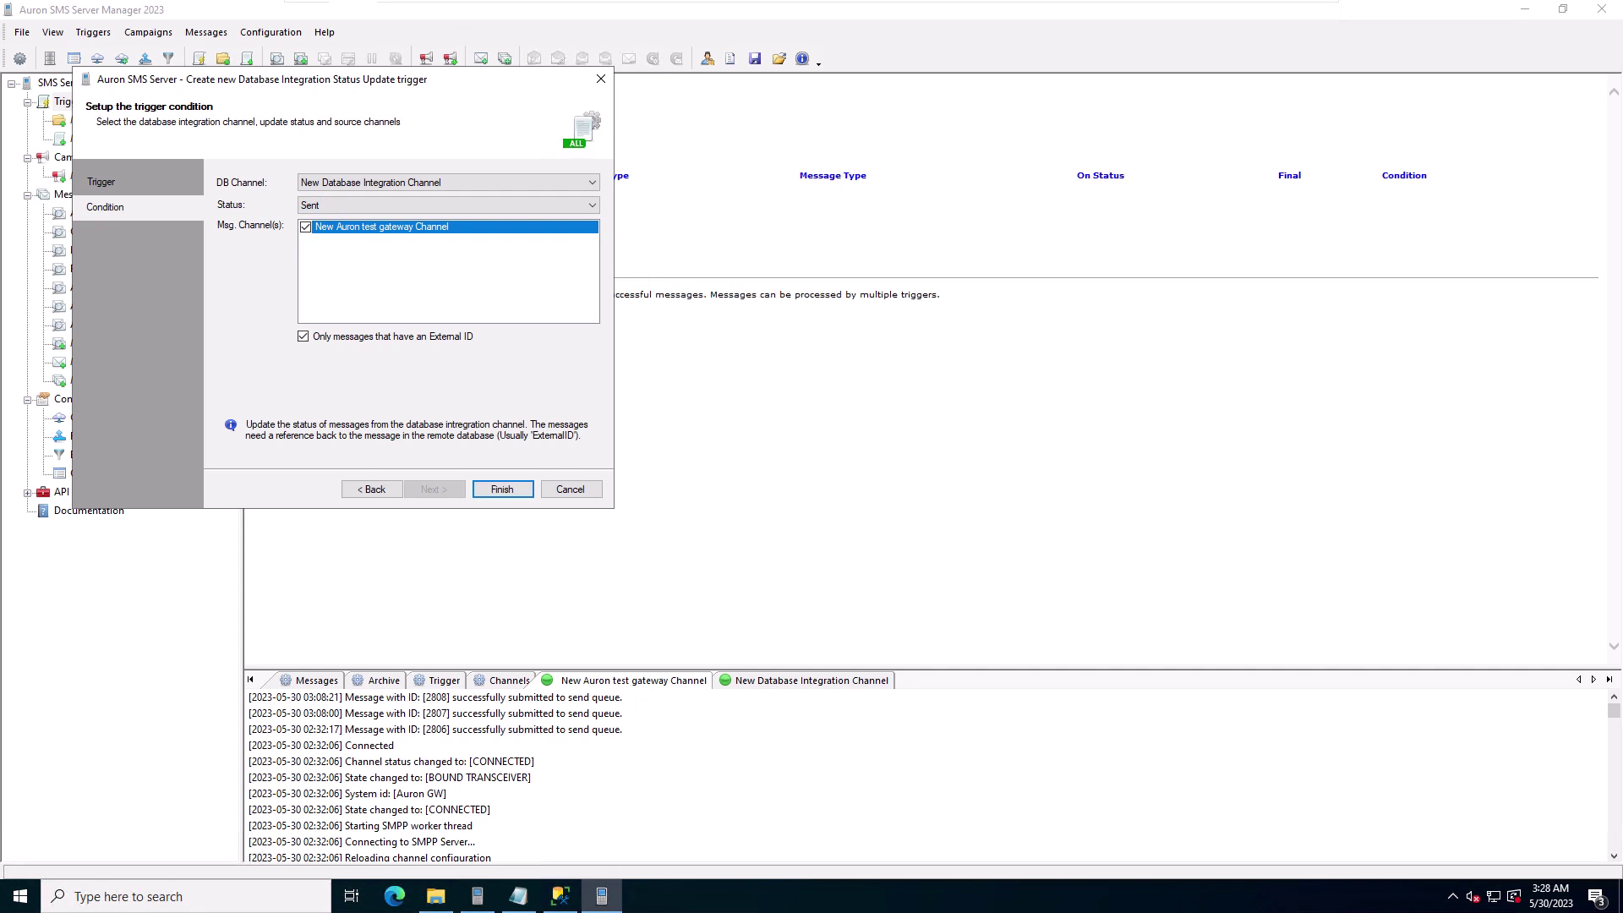
click(502, 489)
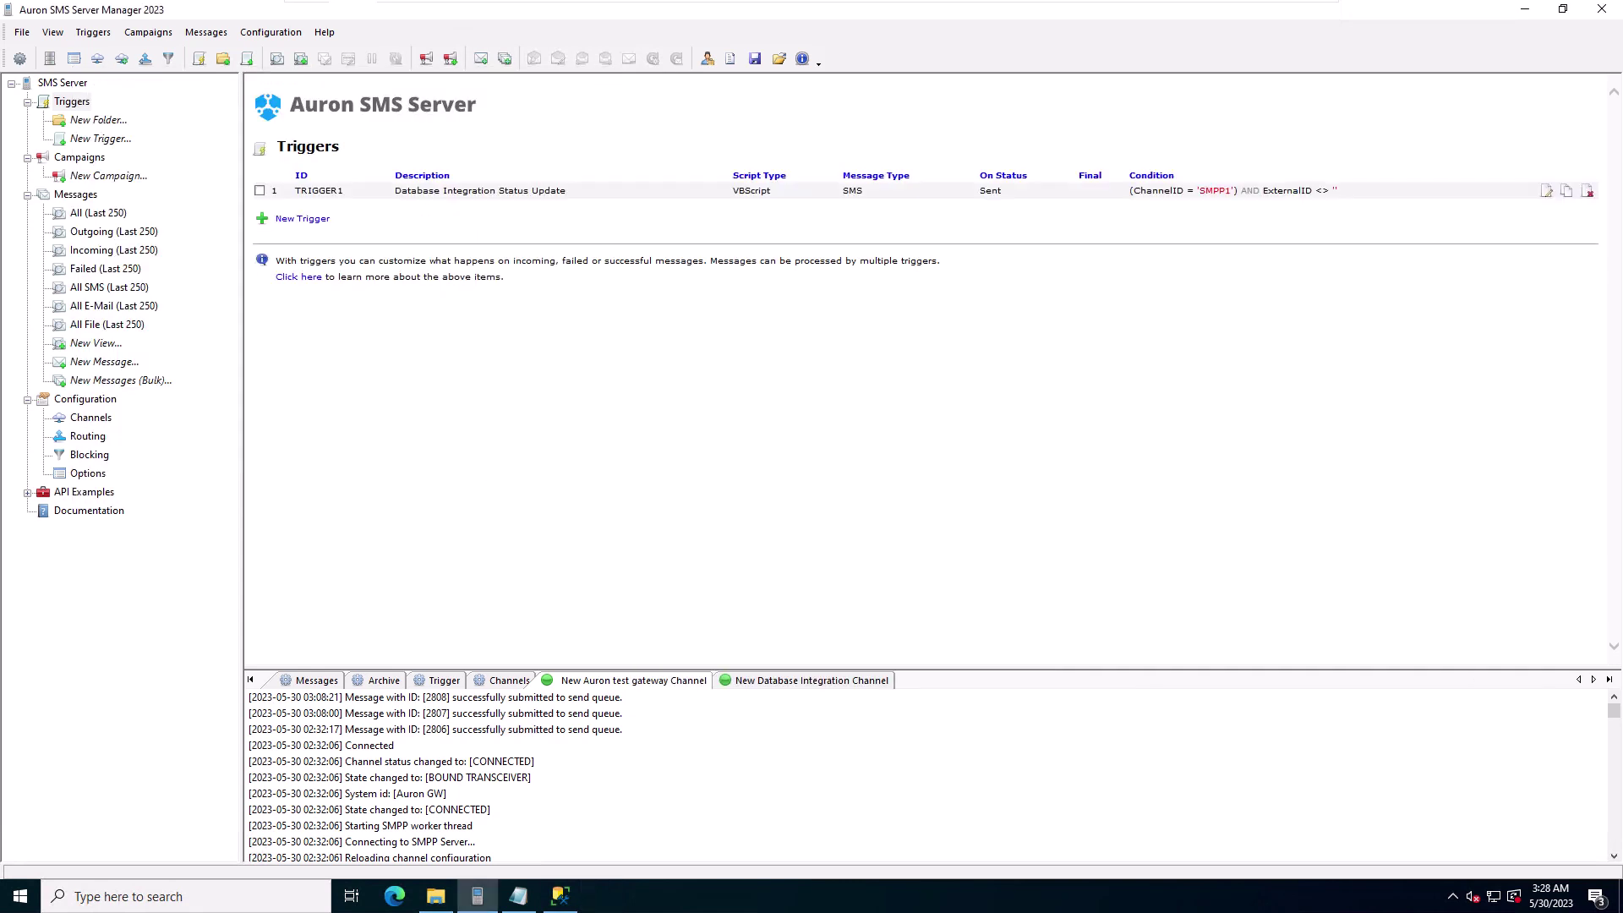
Step: Enable TRIGGER1 and start a new trigger from the Database Integration Forward template
click(259, 190)
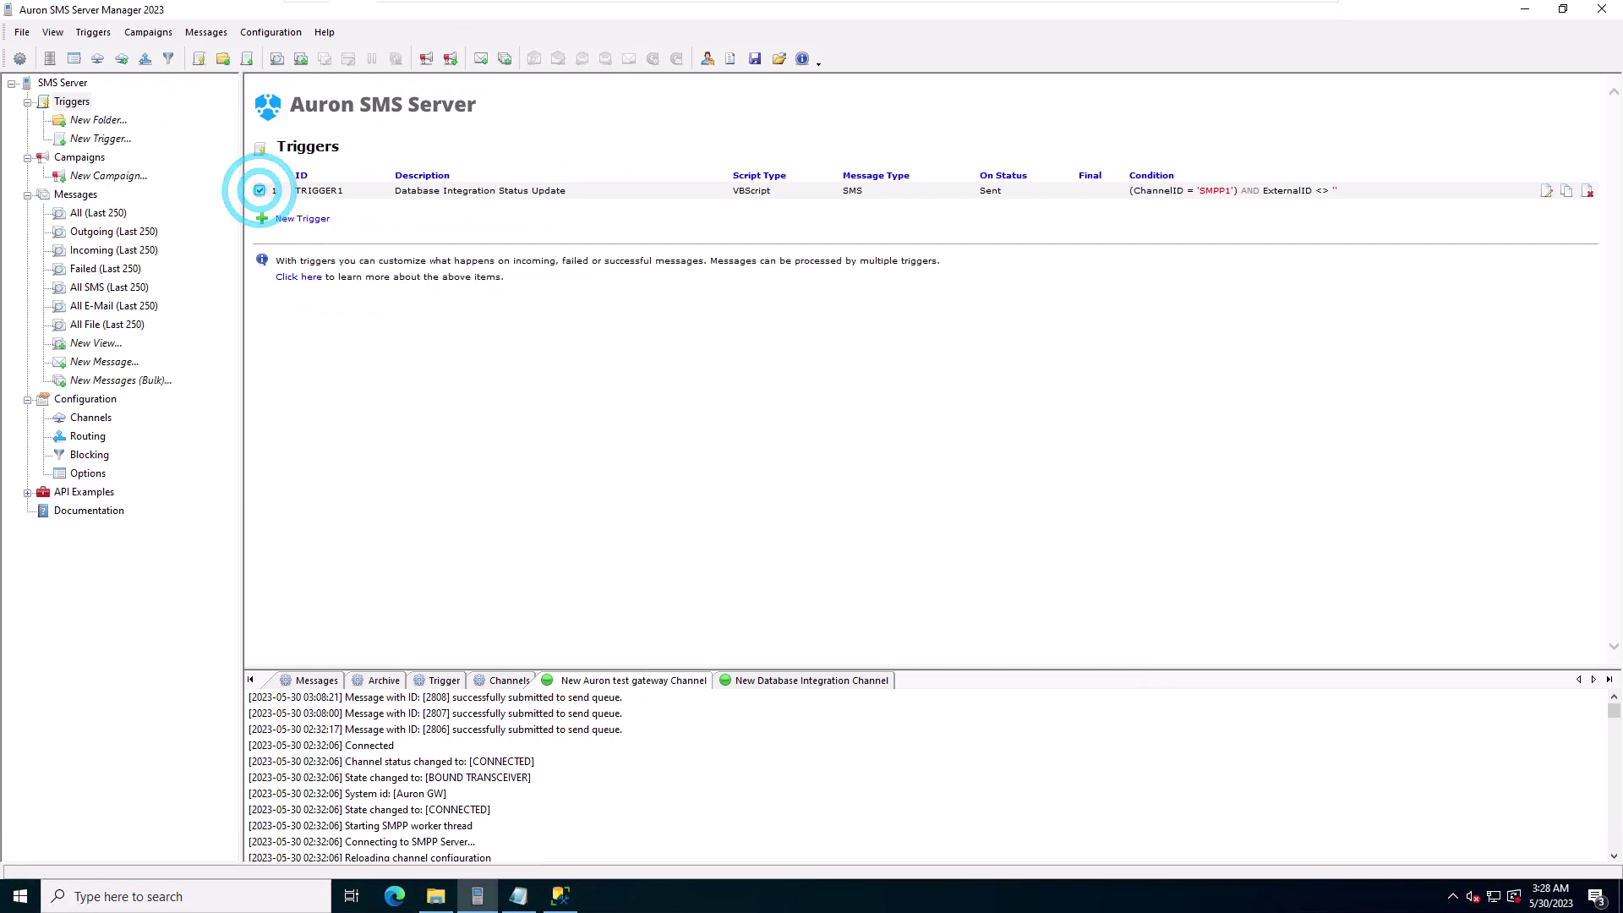
click(302, 218)
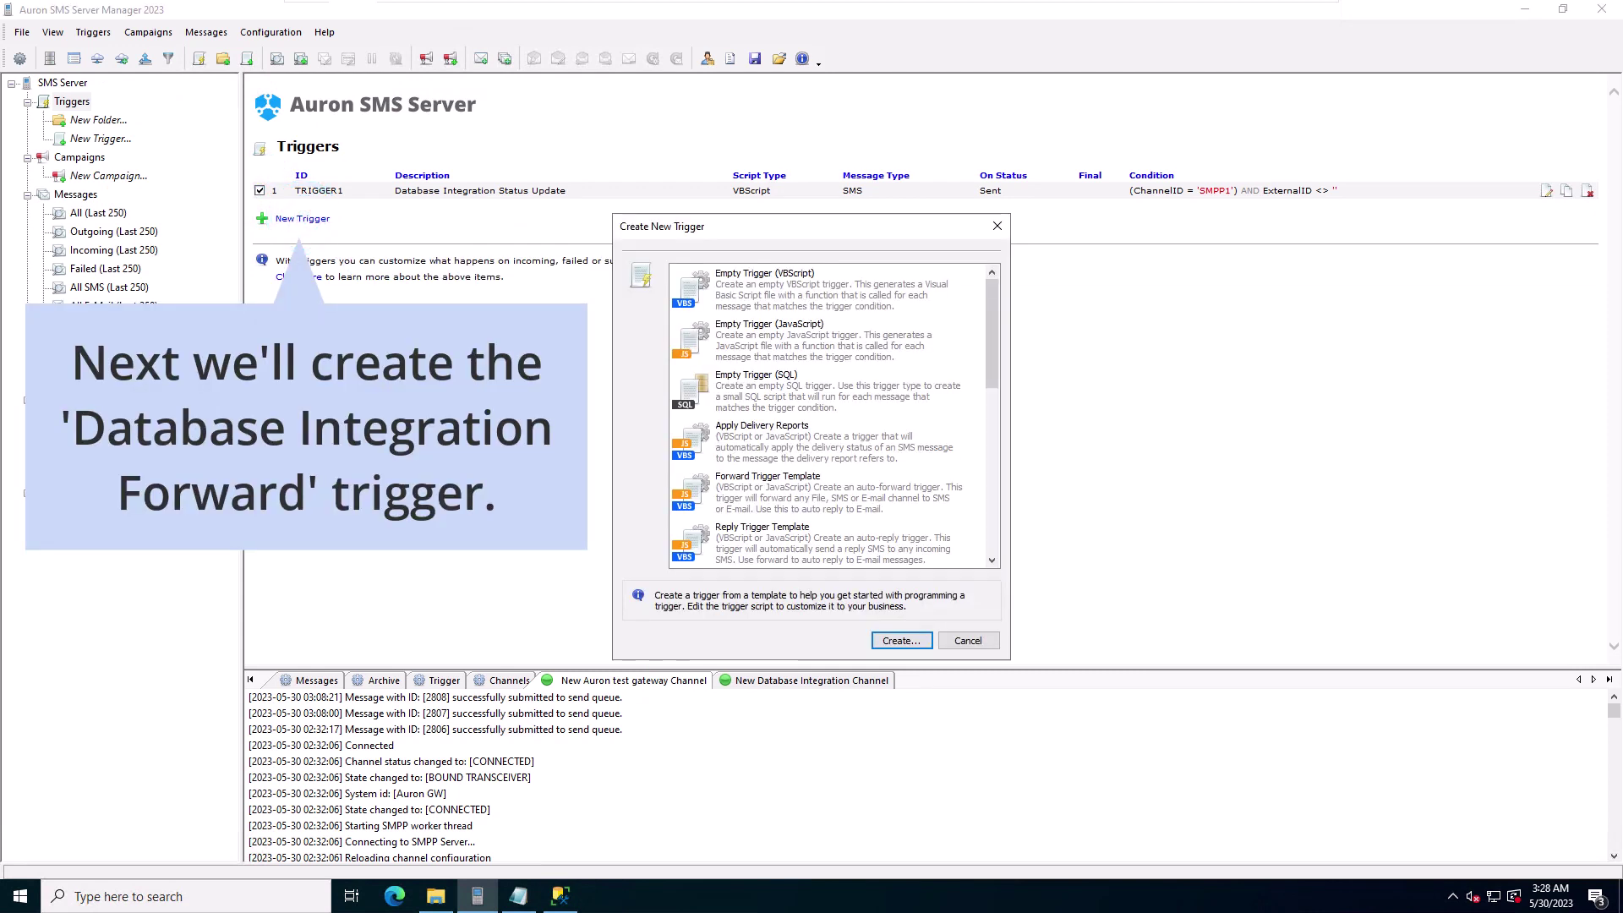
scroll(831, 414, down, 10)
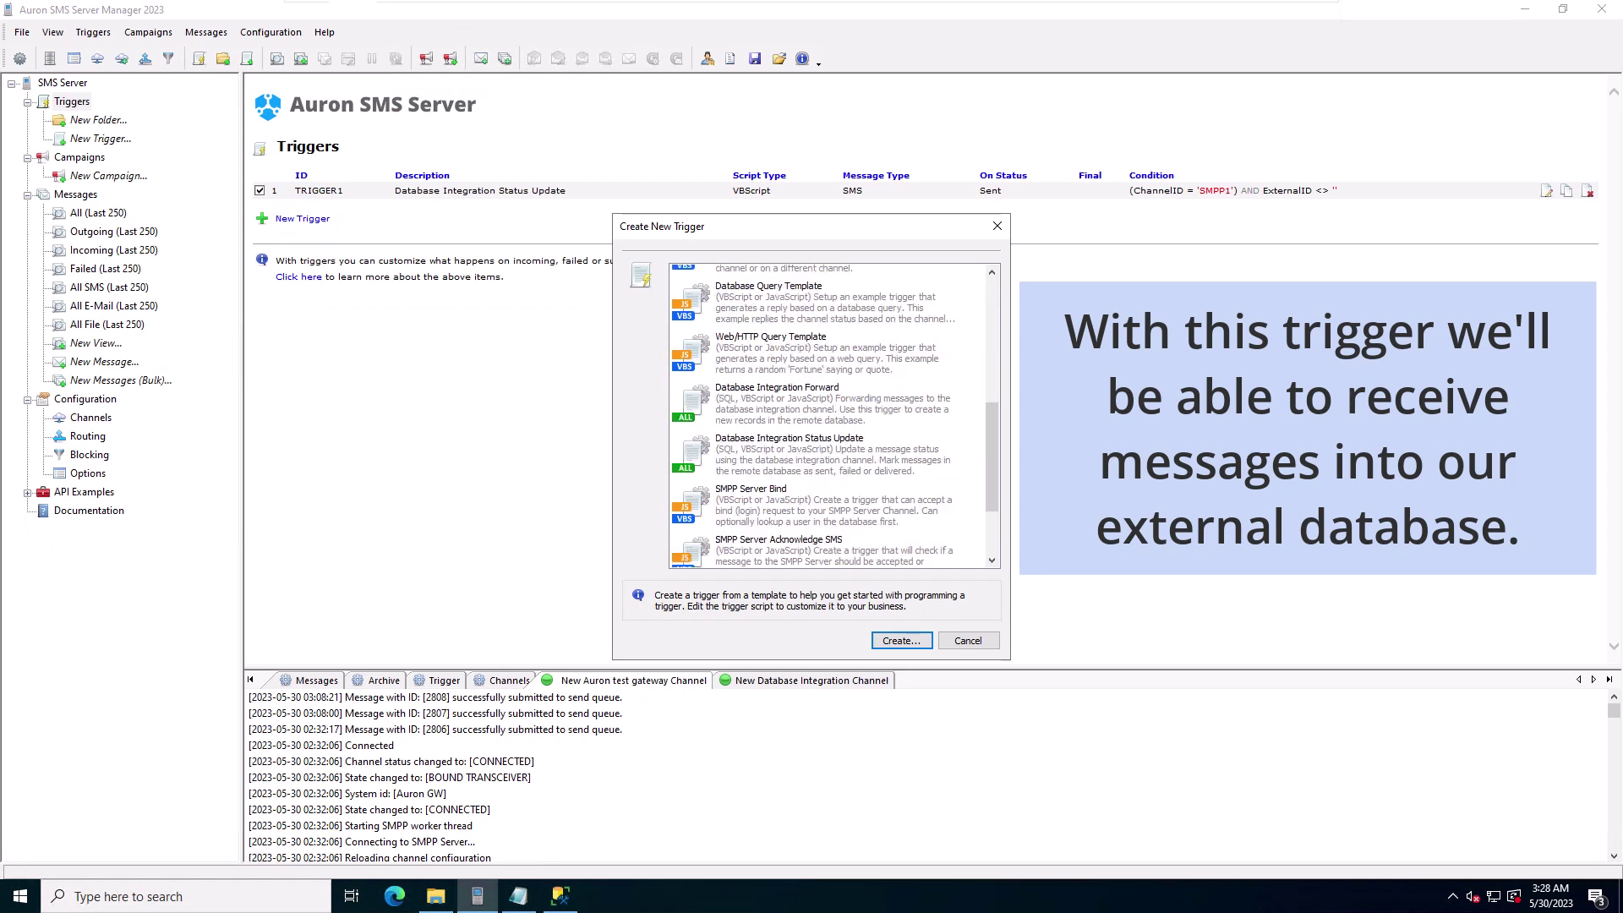
double_click(774, 394)
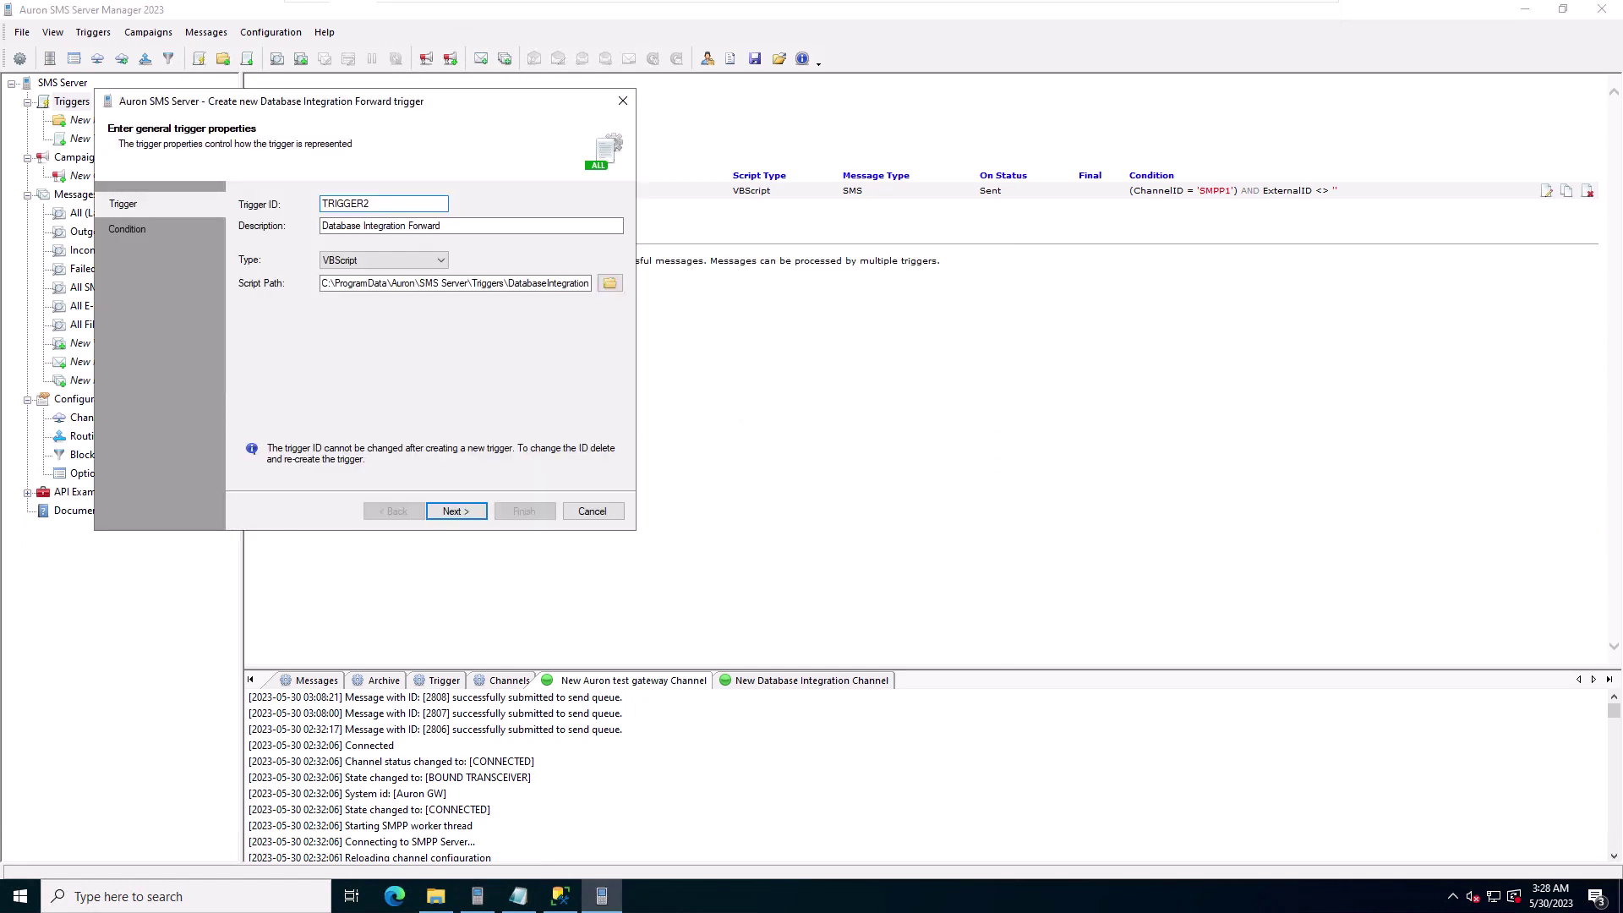
Step: Source TRIGGER2 from the test gateway channel, finish it, and enable it
click(439, 510)
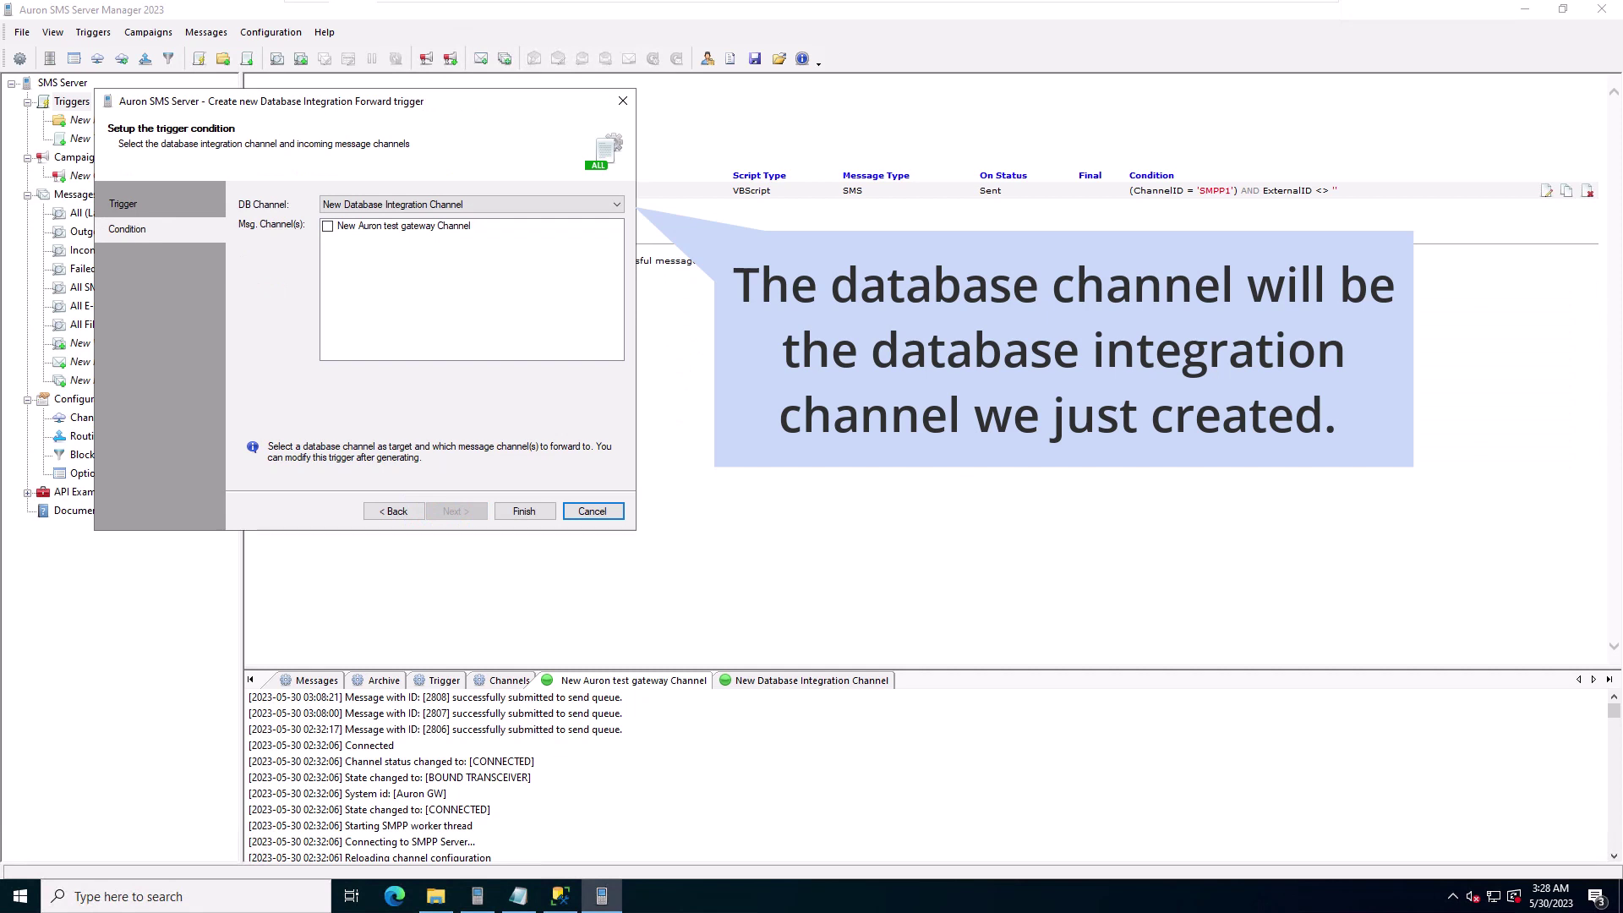
click(327, 226)
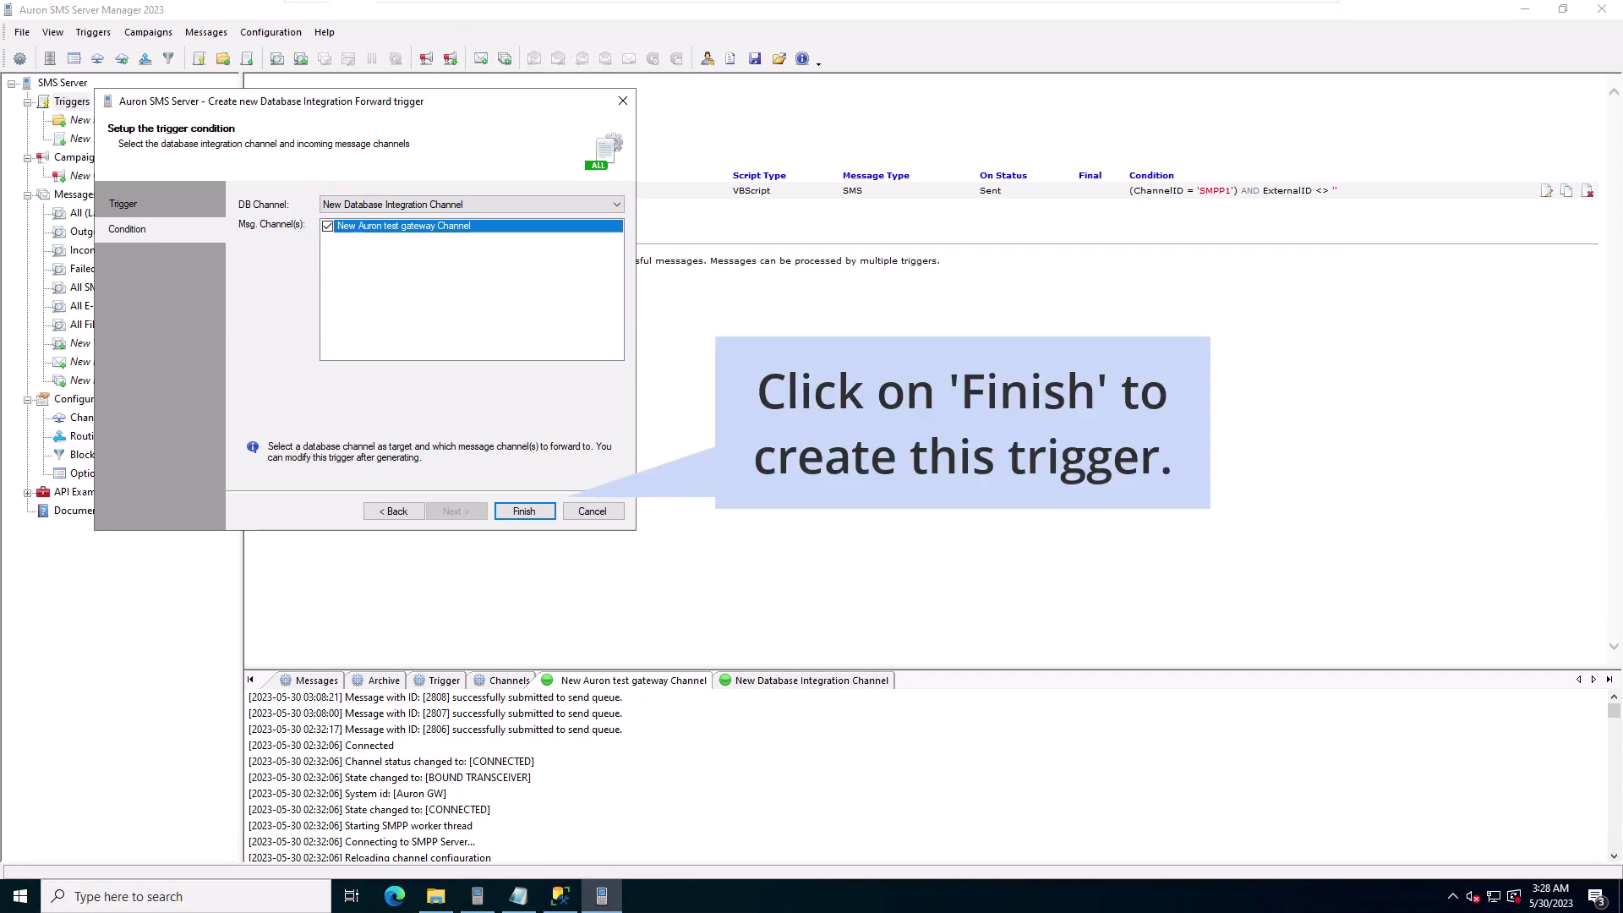
click(517, 510)
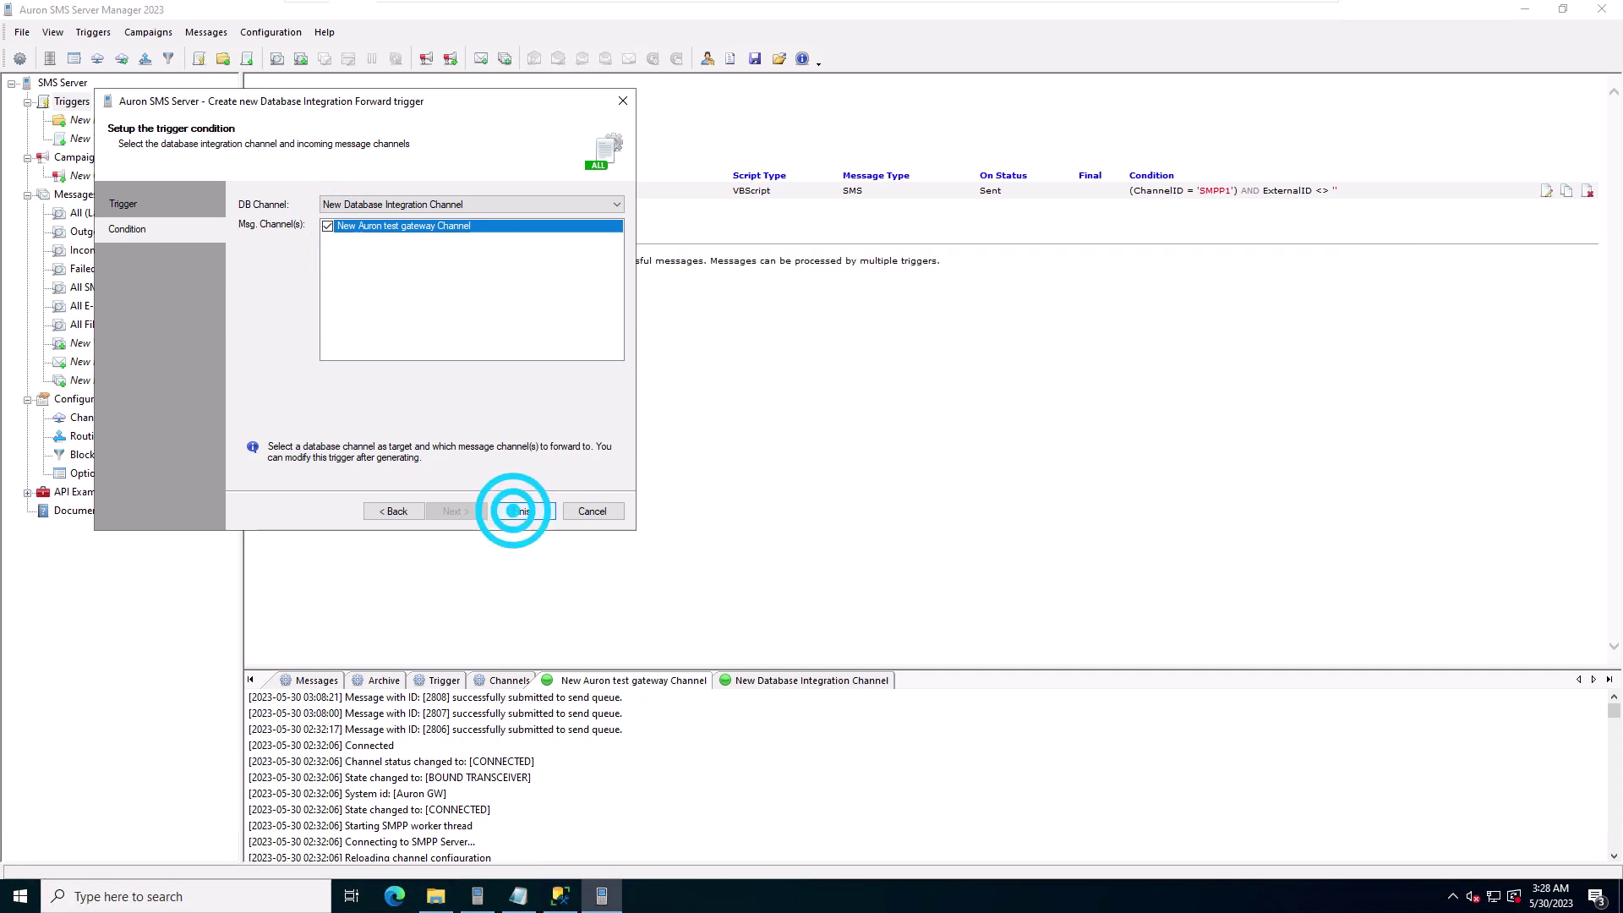
click(259, 207)
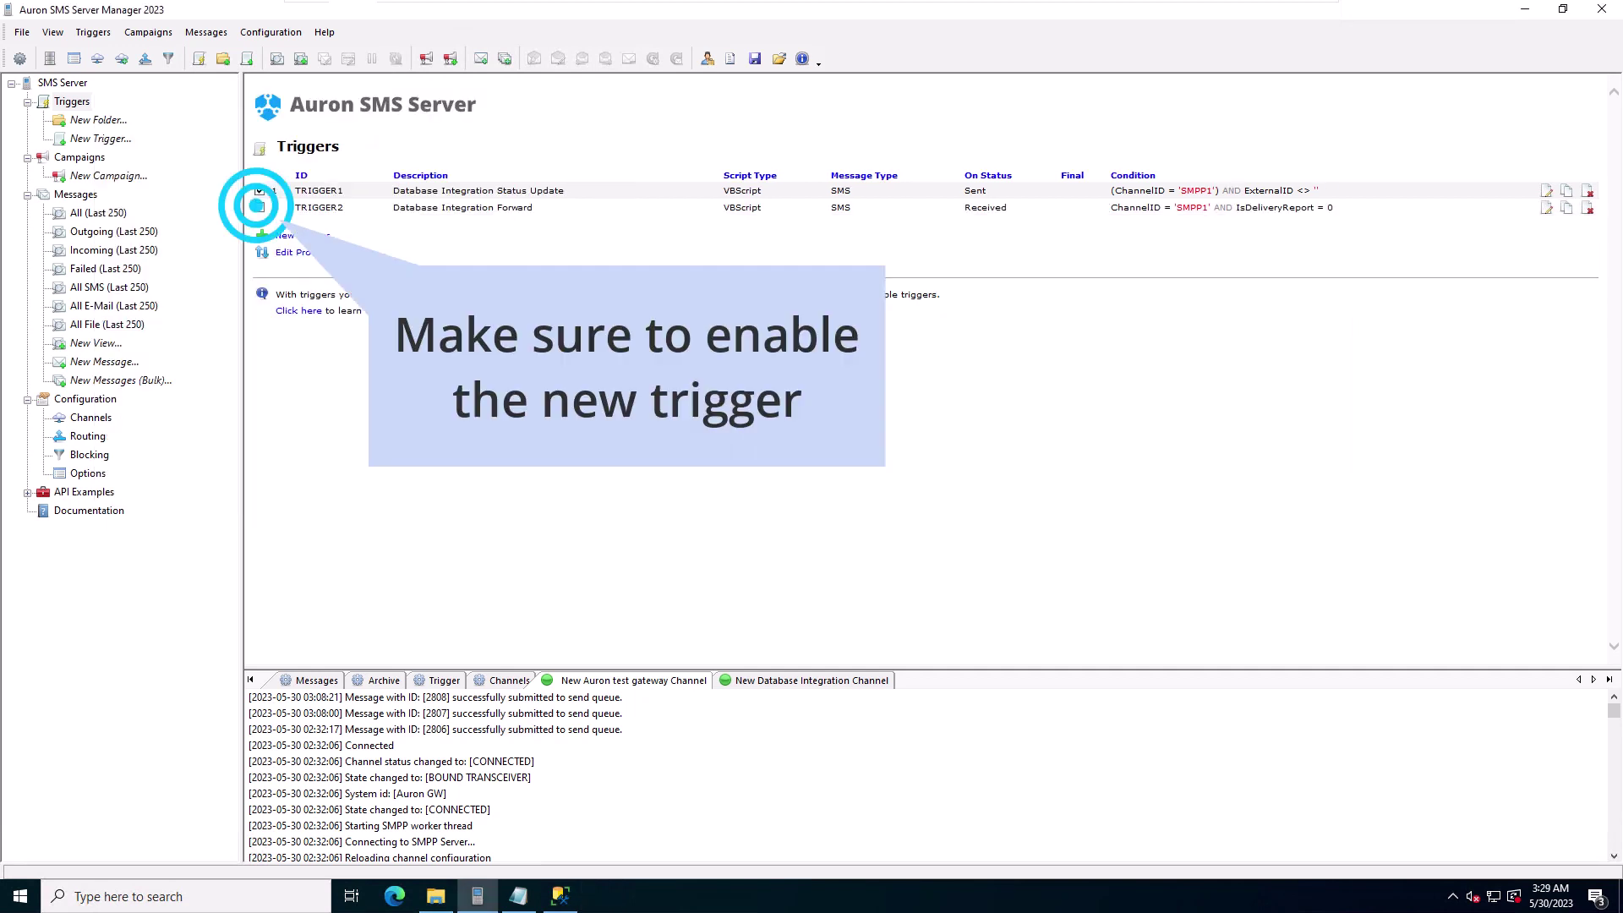
Step: Show All SMS in Auron, then run the INSERT queuing a 'Hello, World!' SMS in tblMessages
click(80, 285)
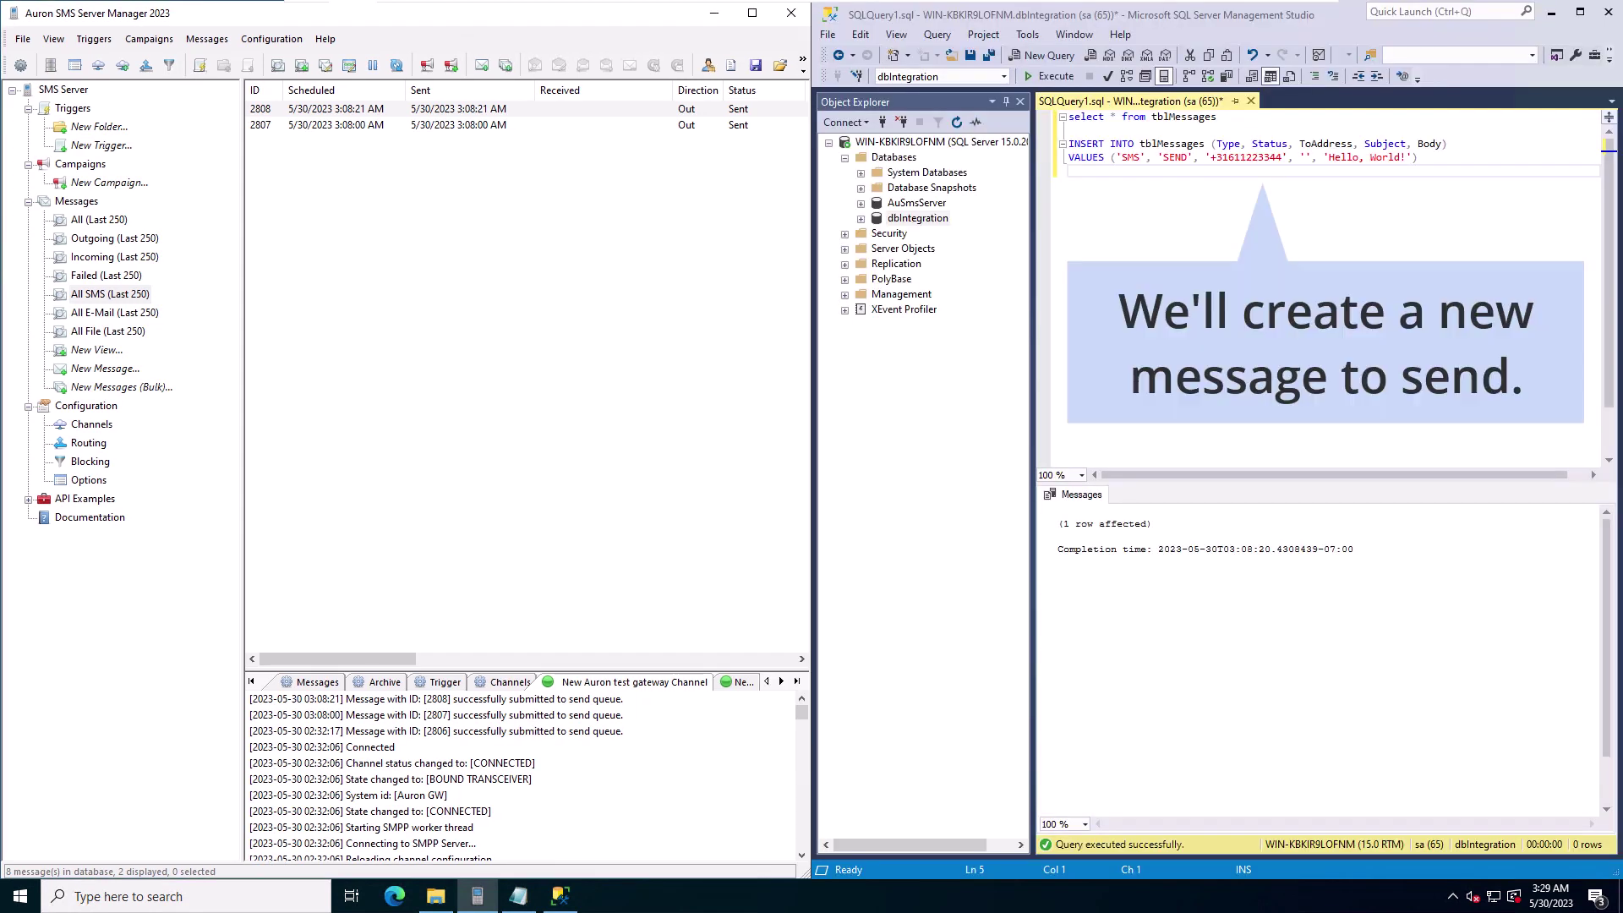
key(alt+Tab)
key(shift+Up)
key(shift+Up)
key(F5)
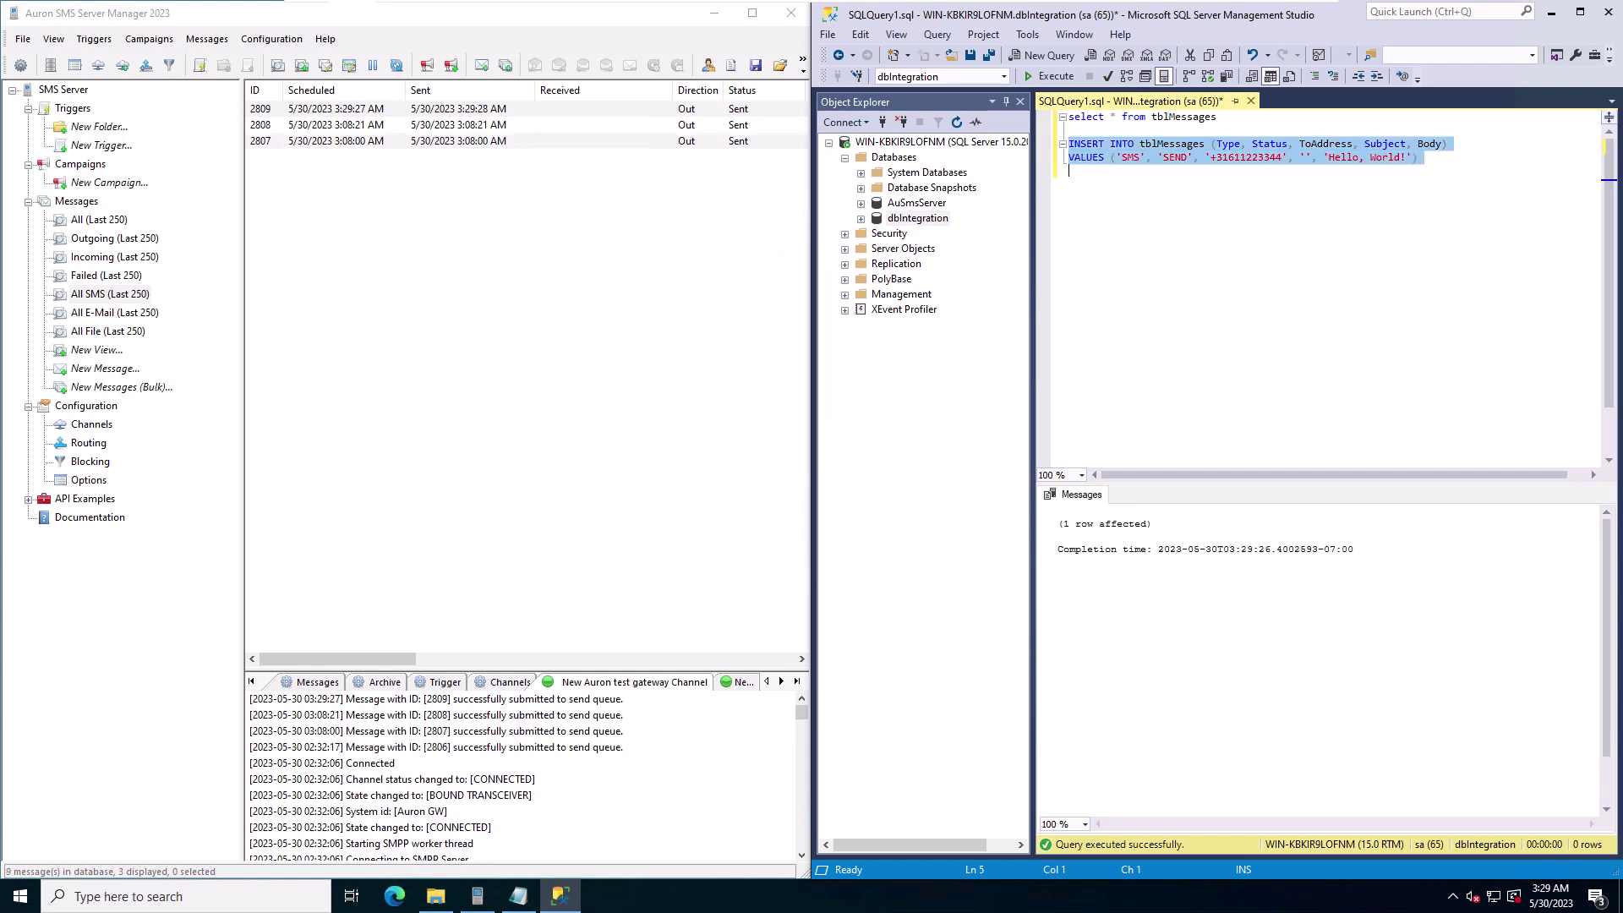
Step: Run 'select * from tblMessages' to confirm row 2774 has status SENT
click(1068, 117)
key(shift+End)
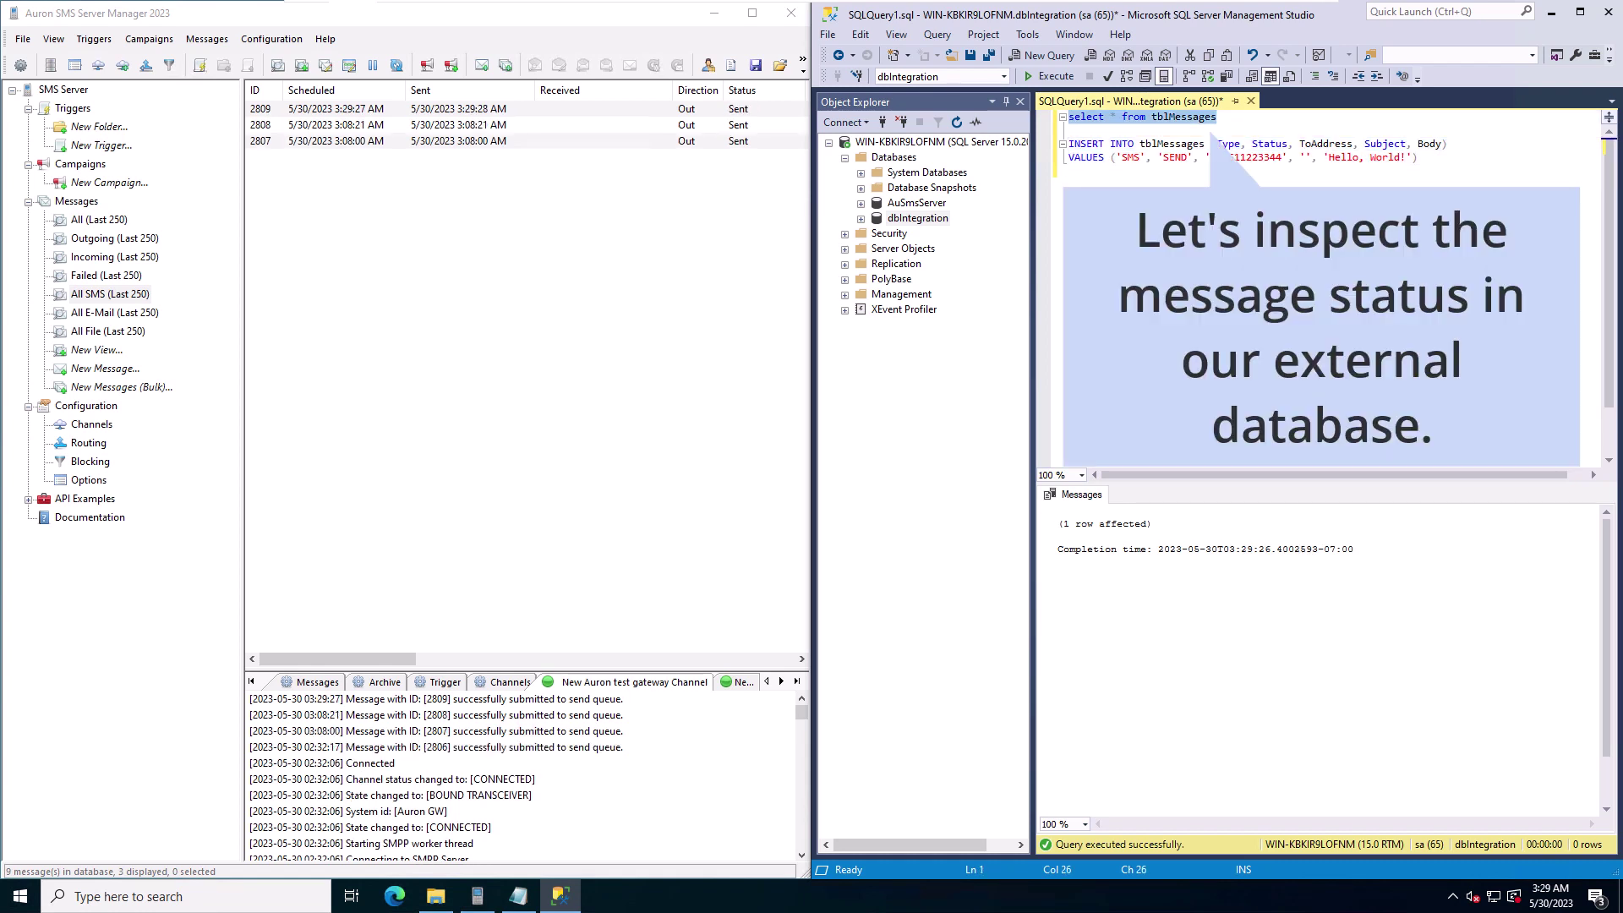
key(F5)
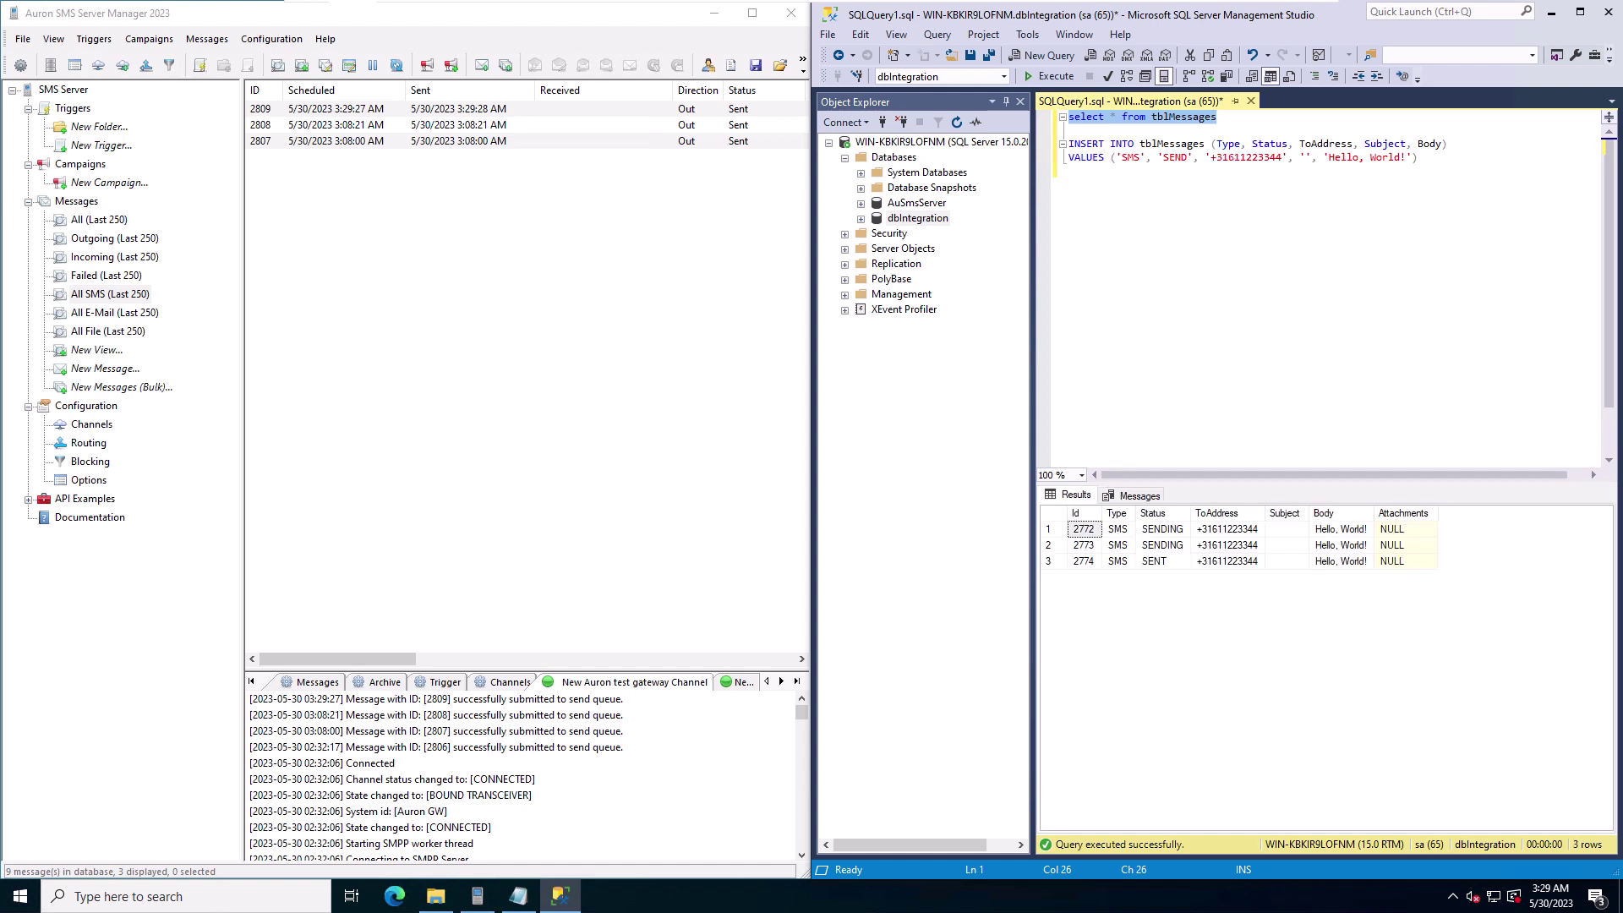
click(1069, 170)
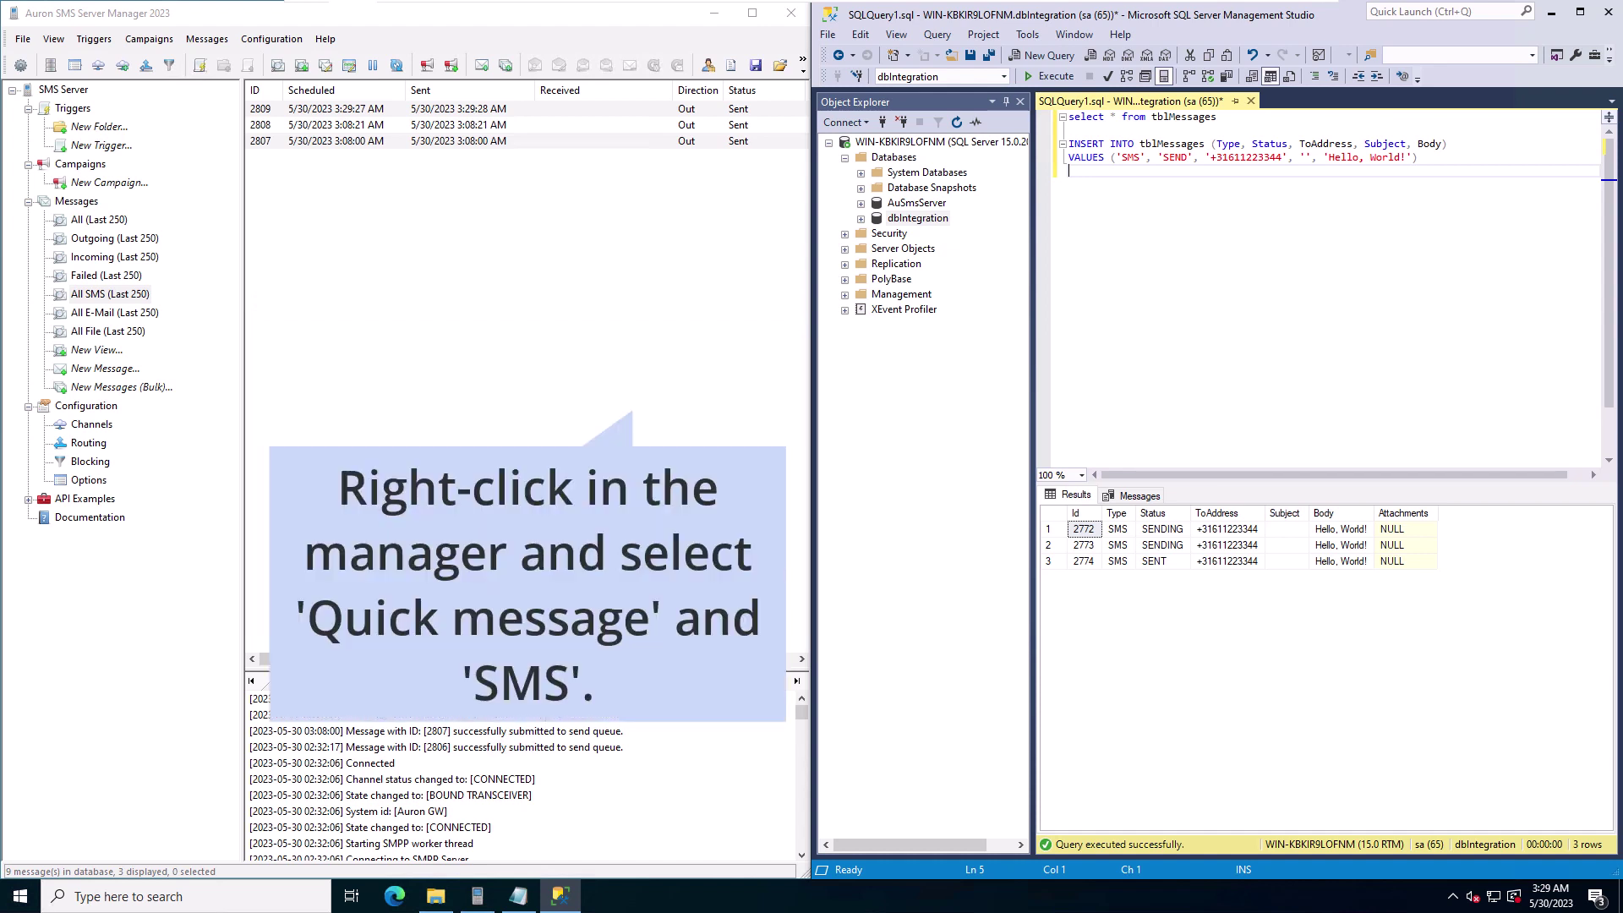
Step: Start a quick SMS to the test phone number with body 'Testing 123'
right_click(569, 280)
click(636, 317)
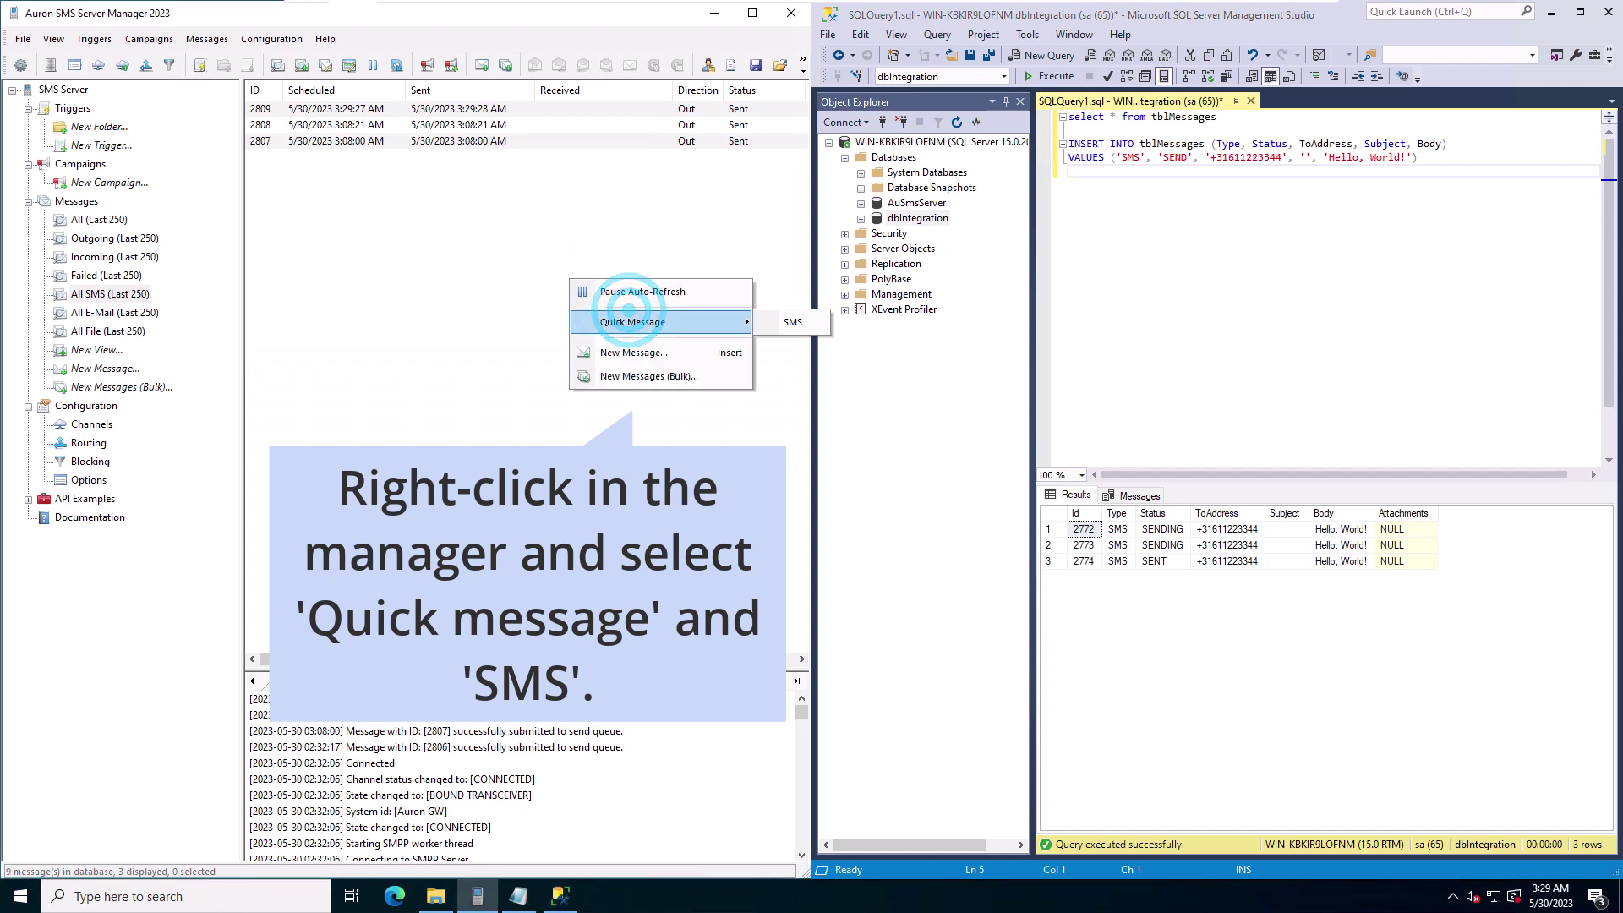
click(778, 323)
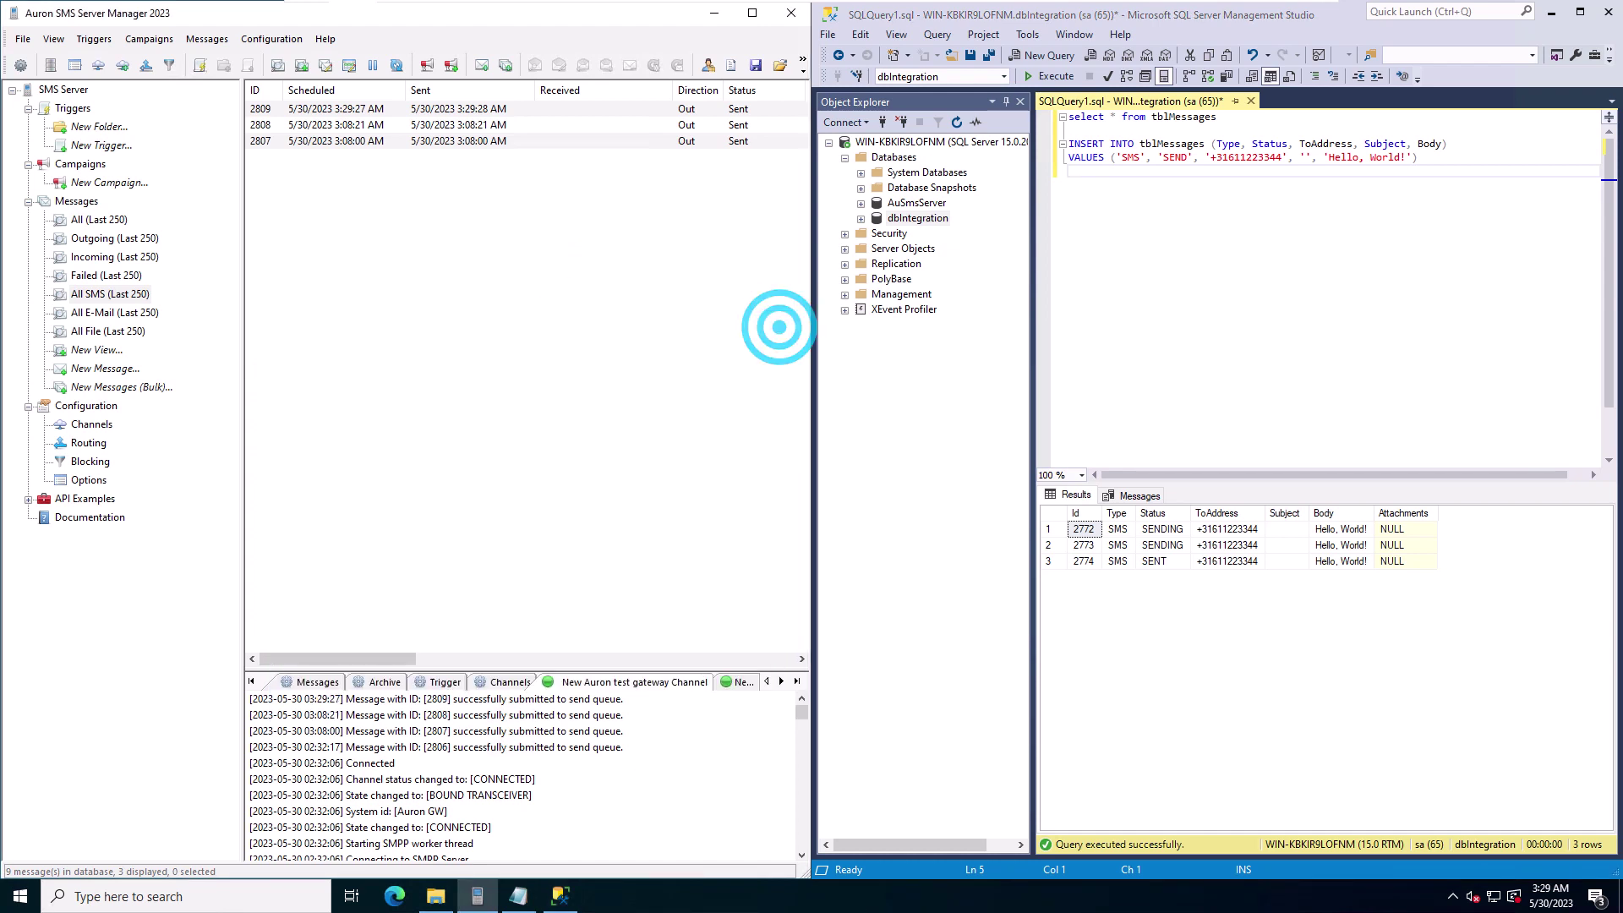
click(330, 269)
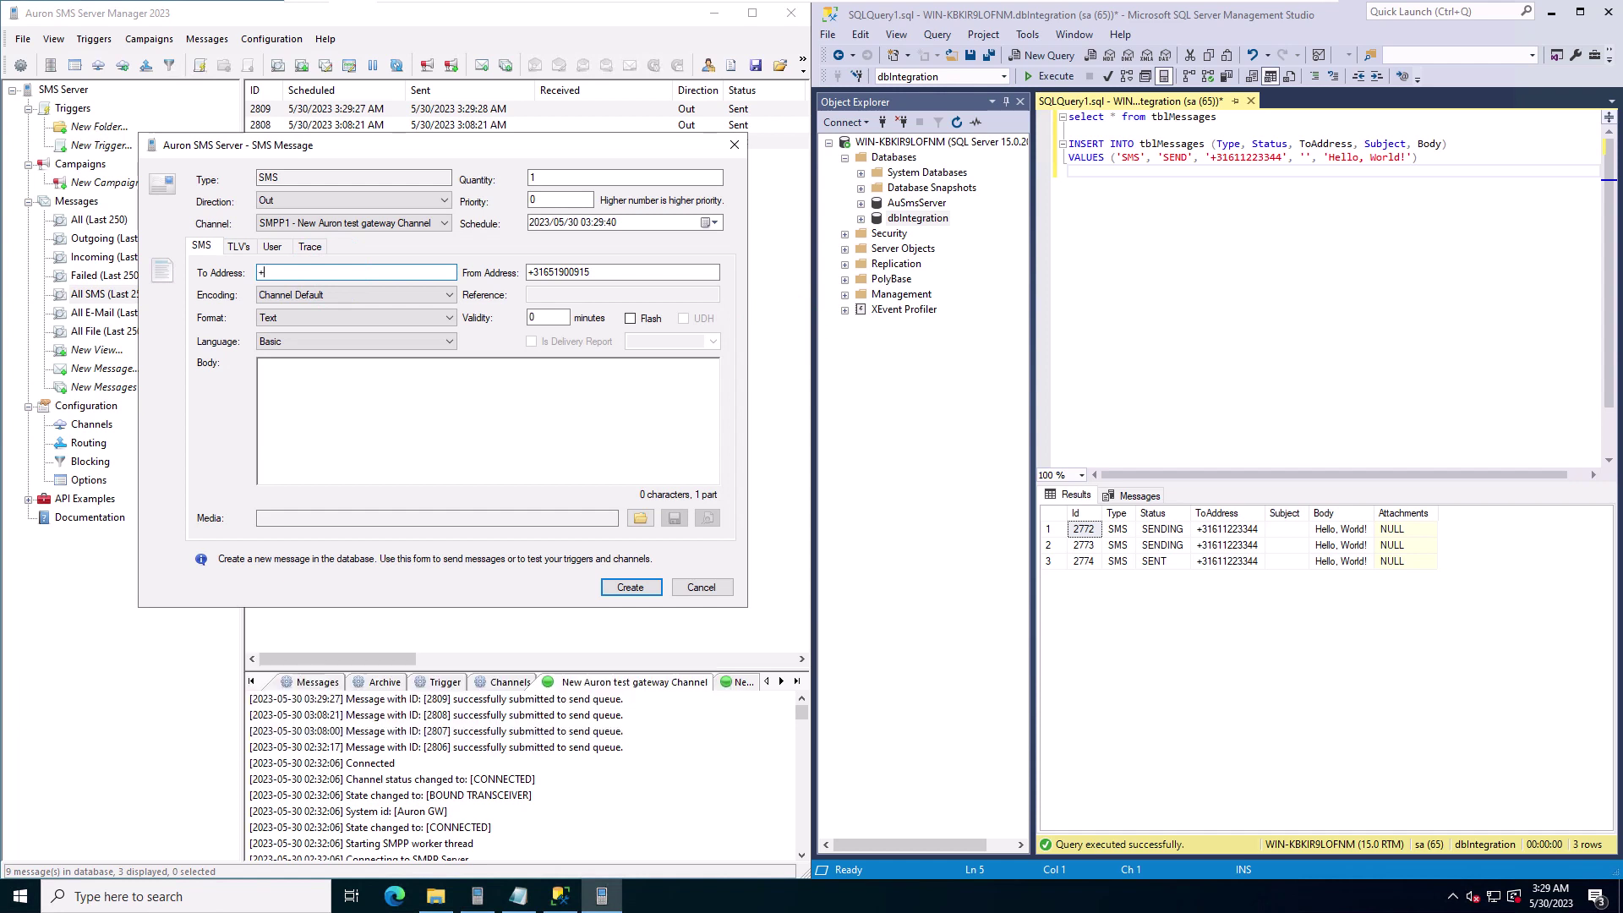
click(333, 393)
text(T)
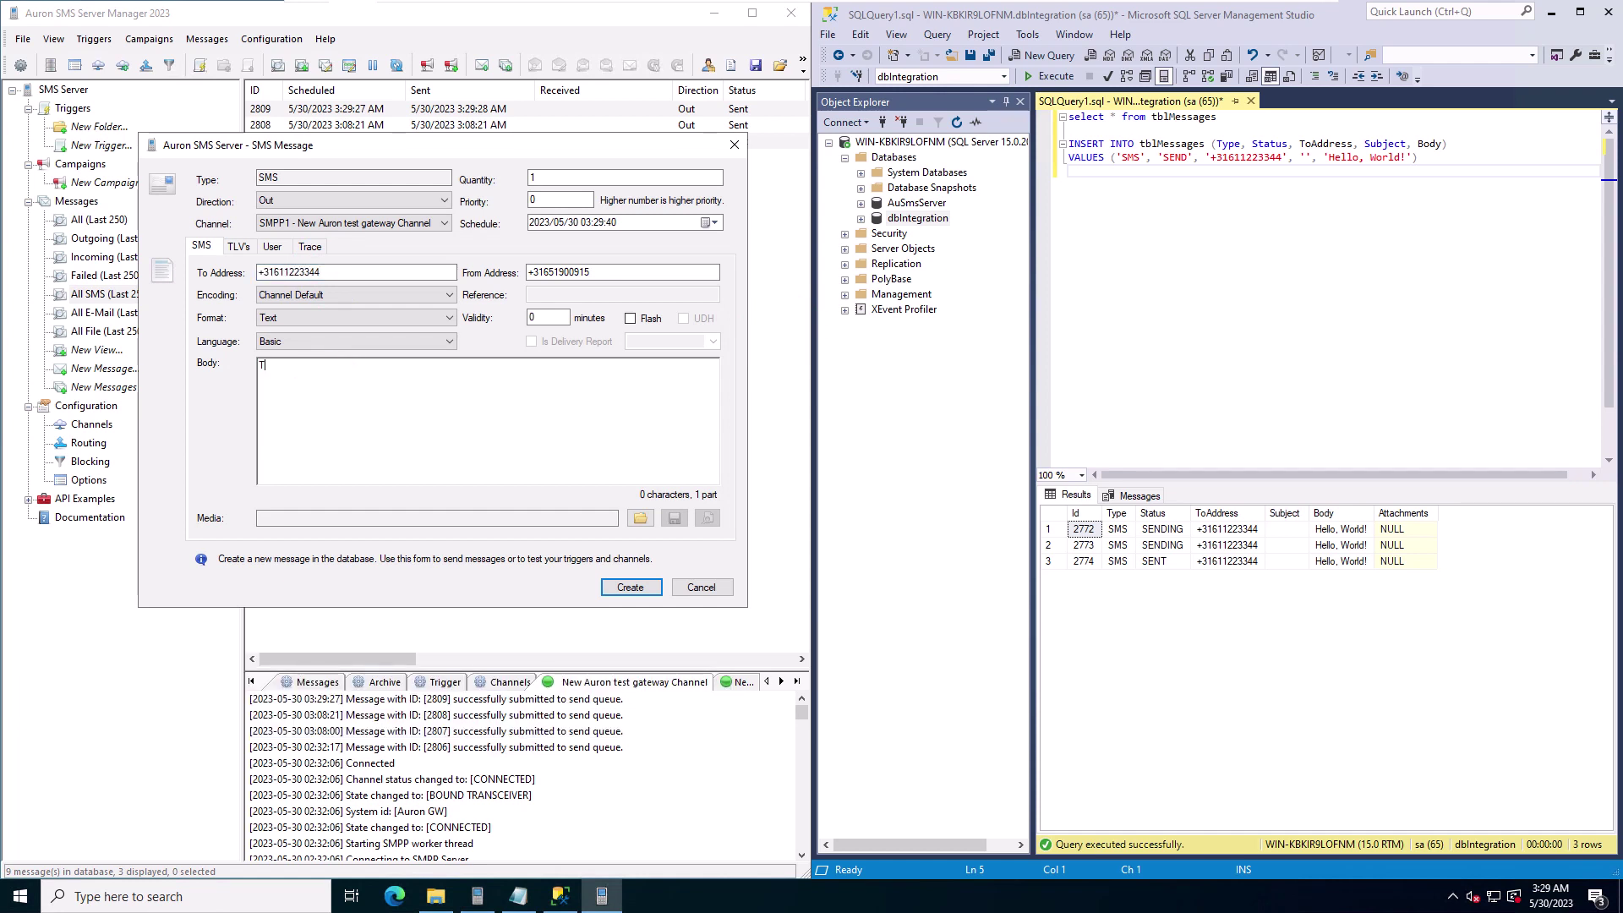
text(esting 123)
Step: Set Direction to In, create the message, and re-run the tblMessages query showing row 2775 RECEIVED
click(369, 201)
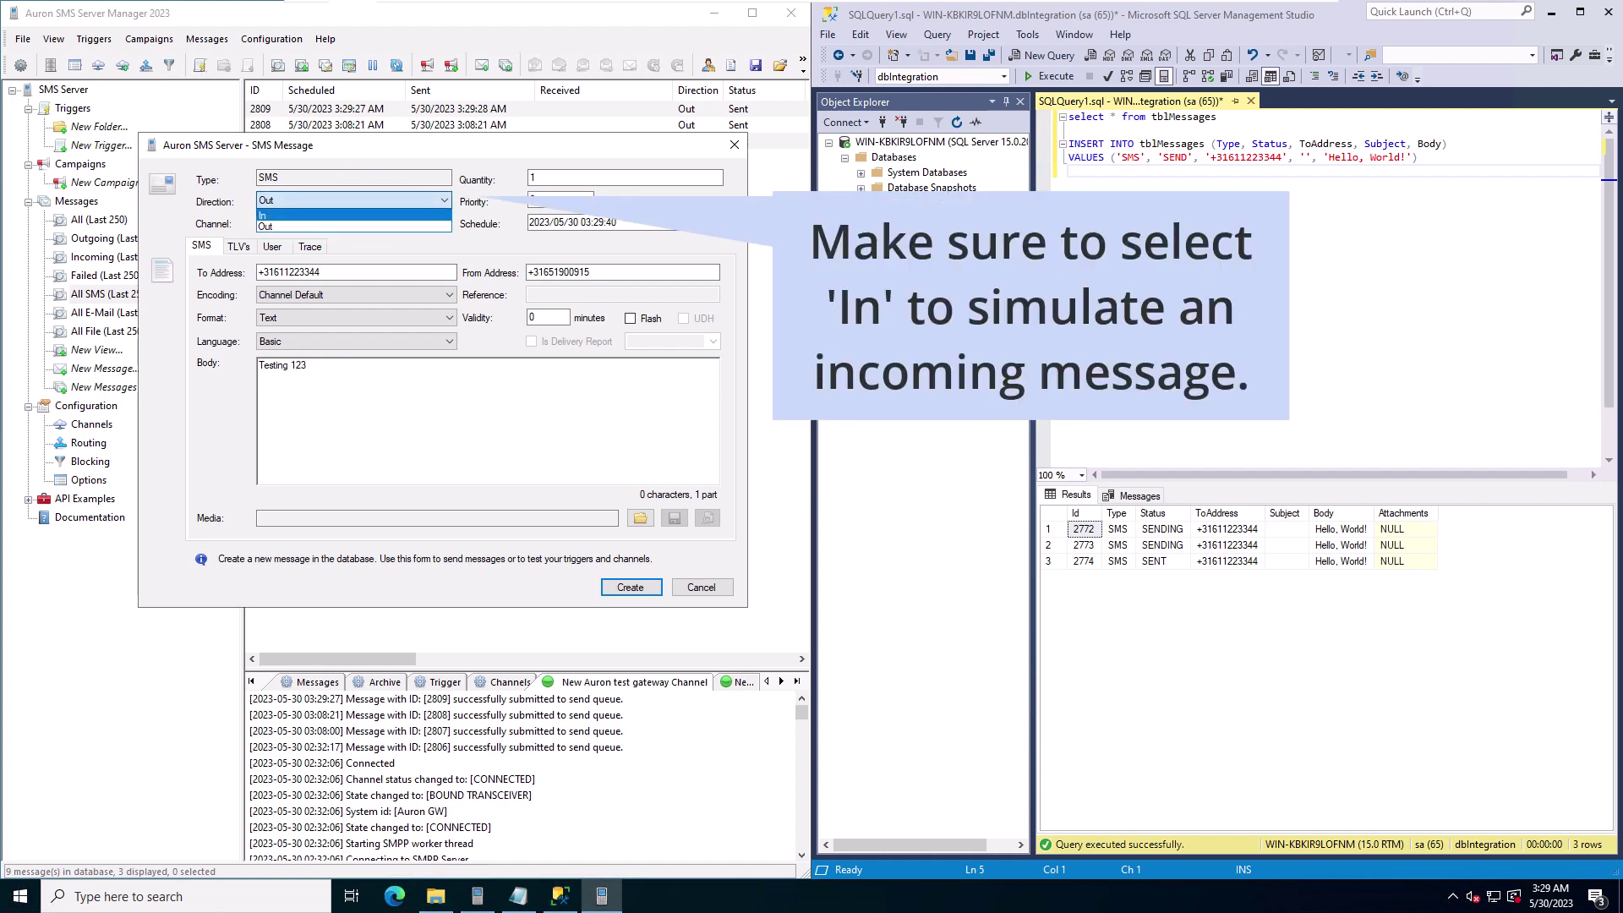
click(270, 215)
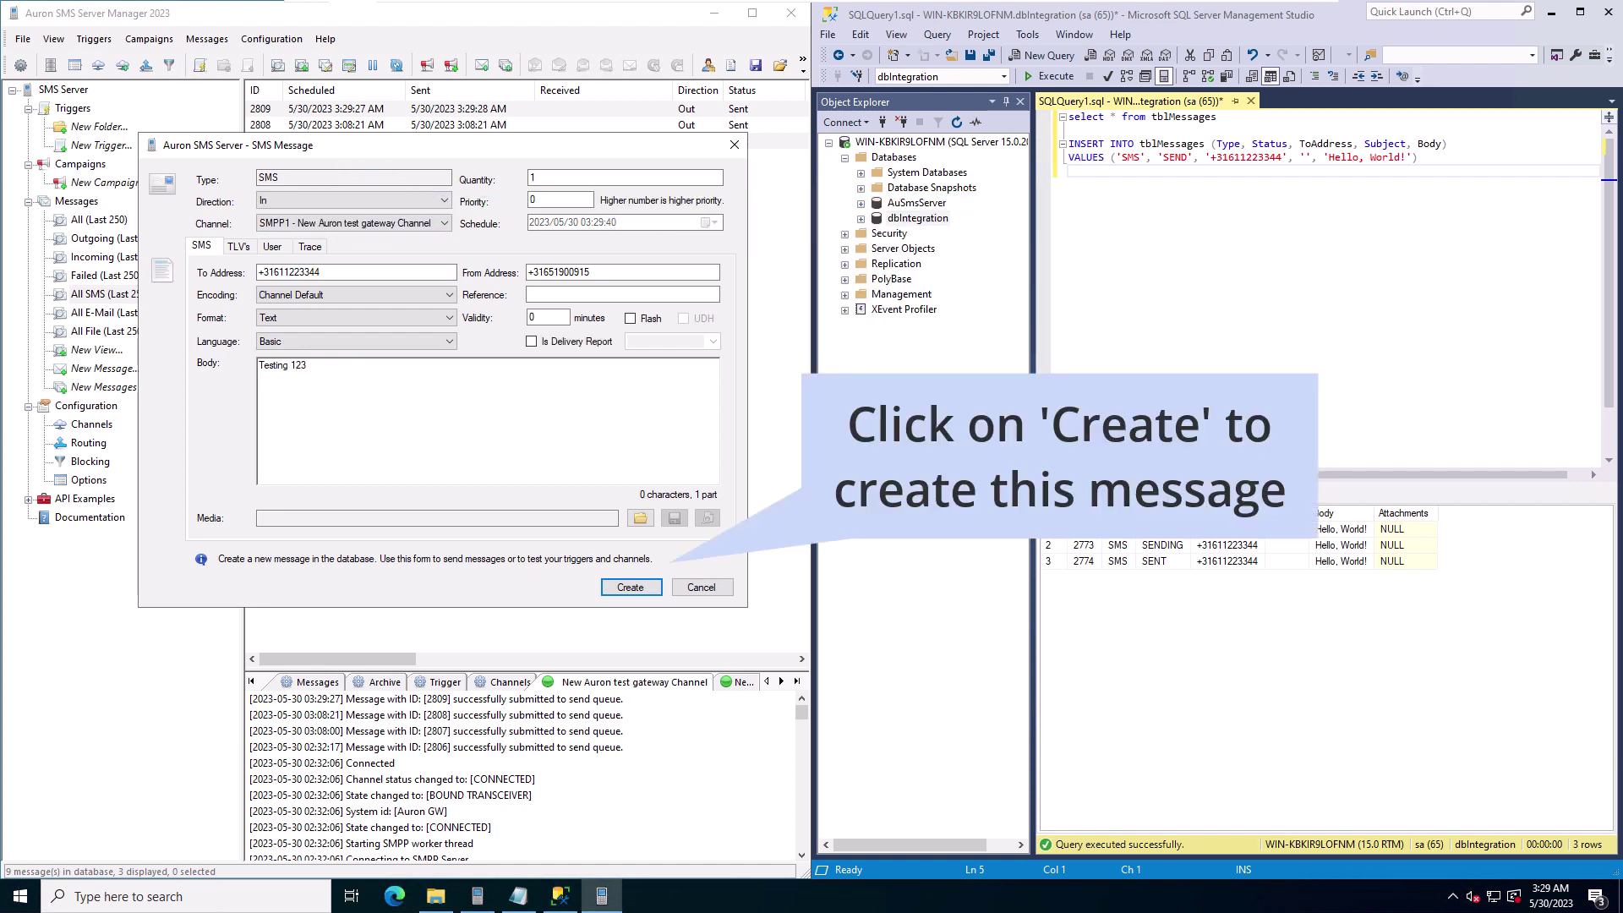
click(629, 587)
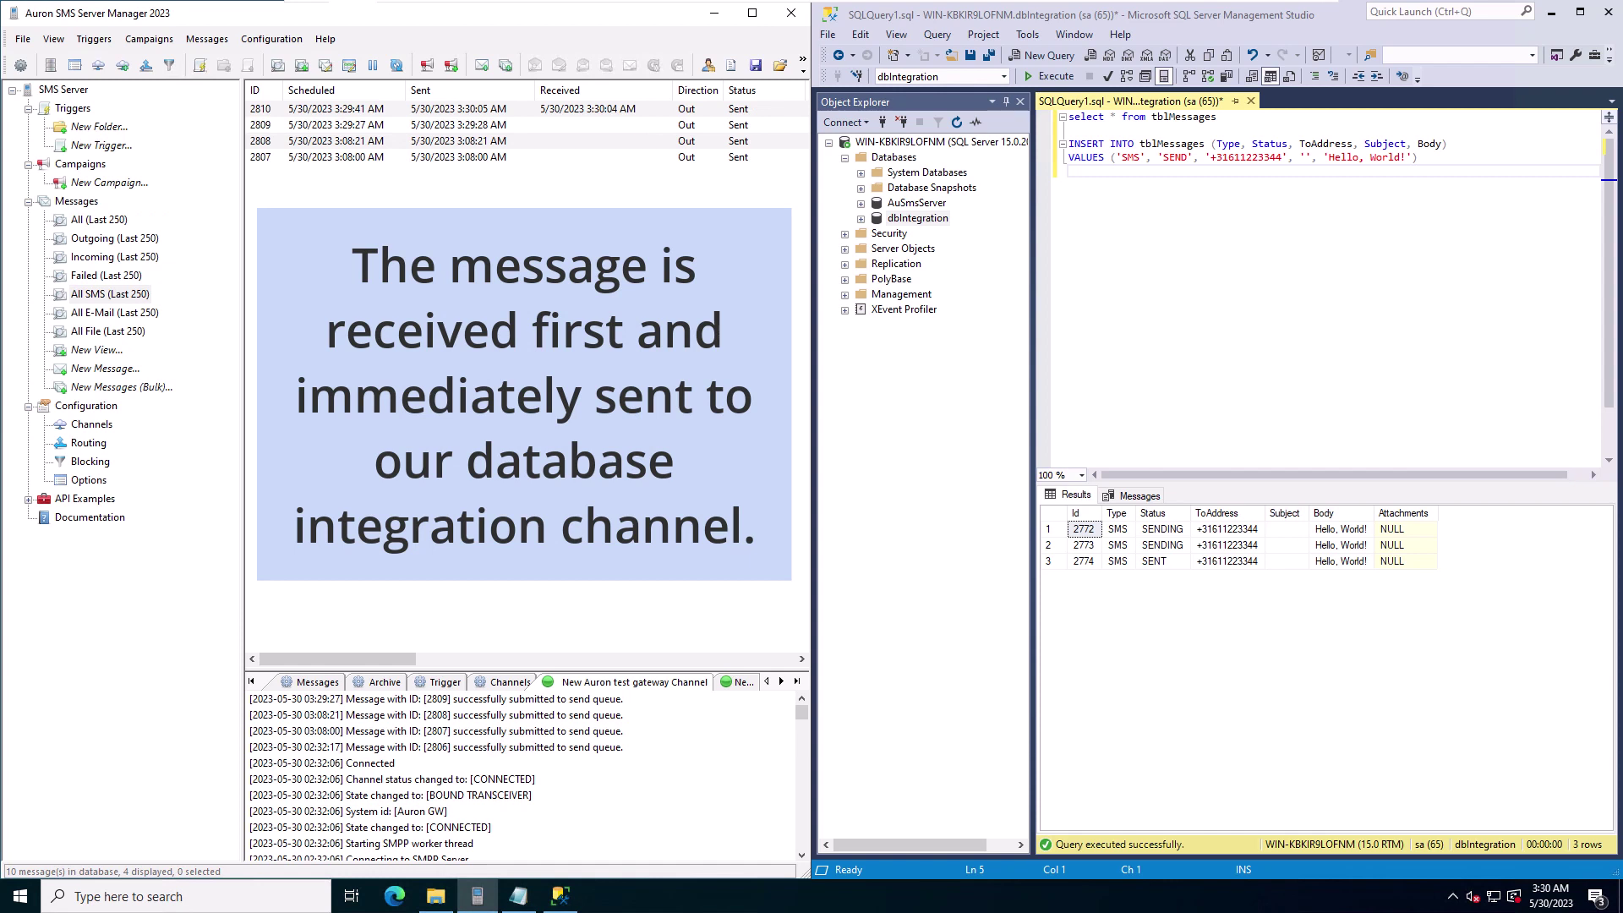
triple_click(1151, 118)
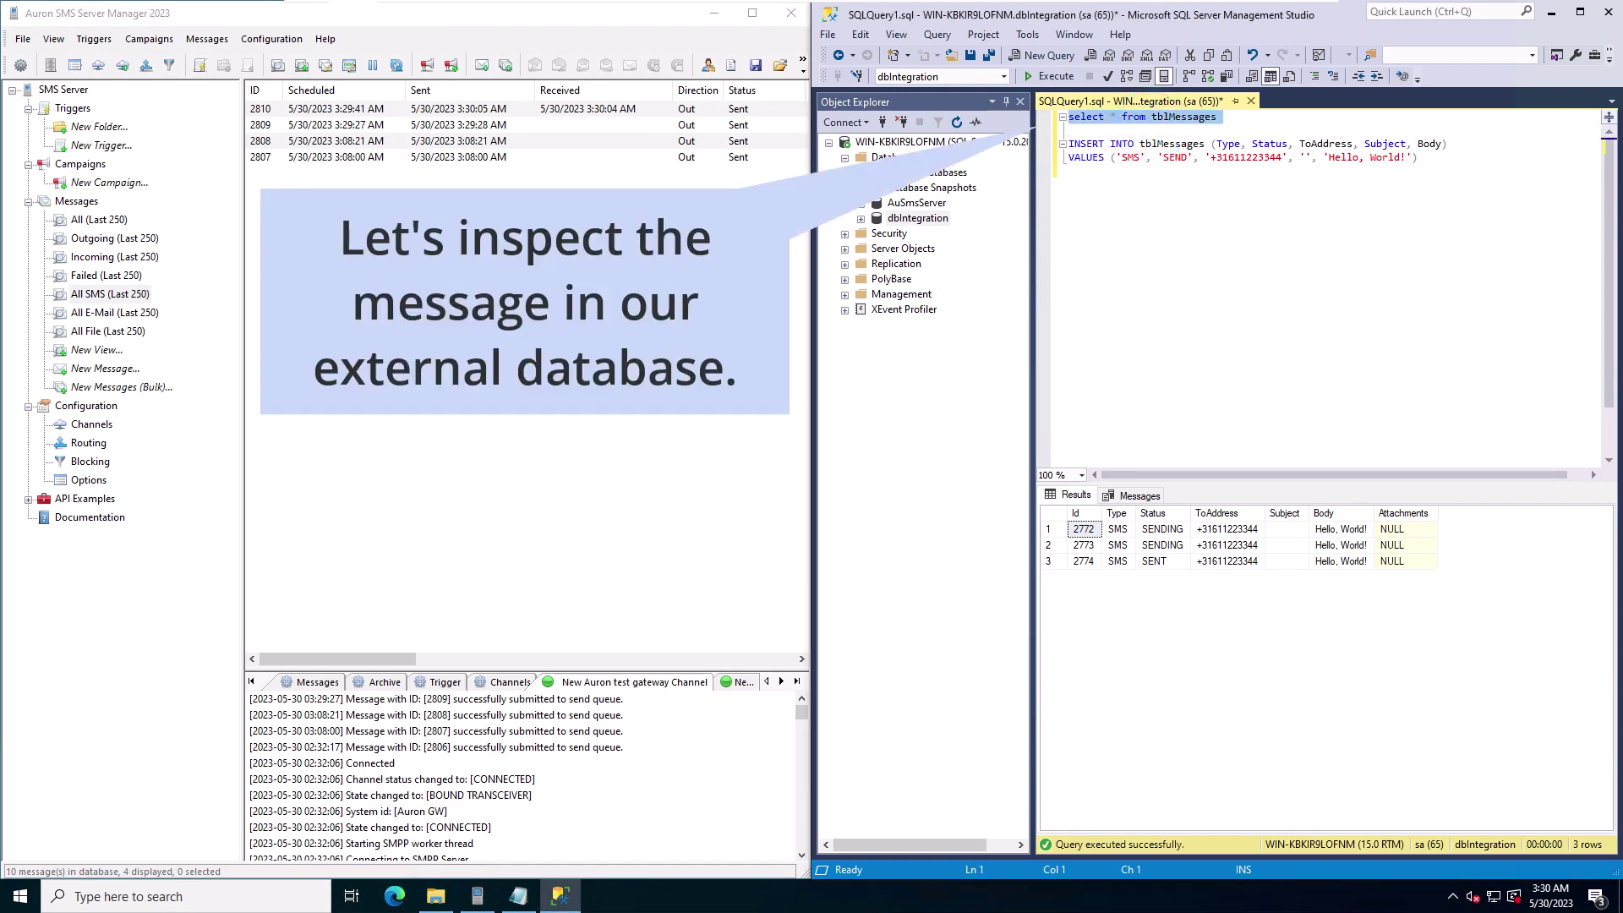
key(F5)
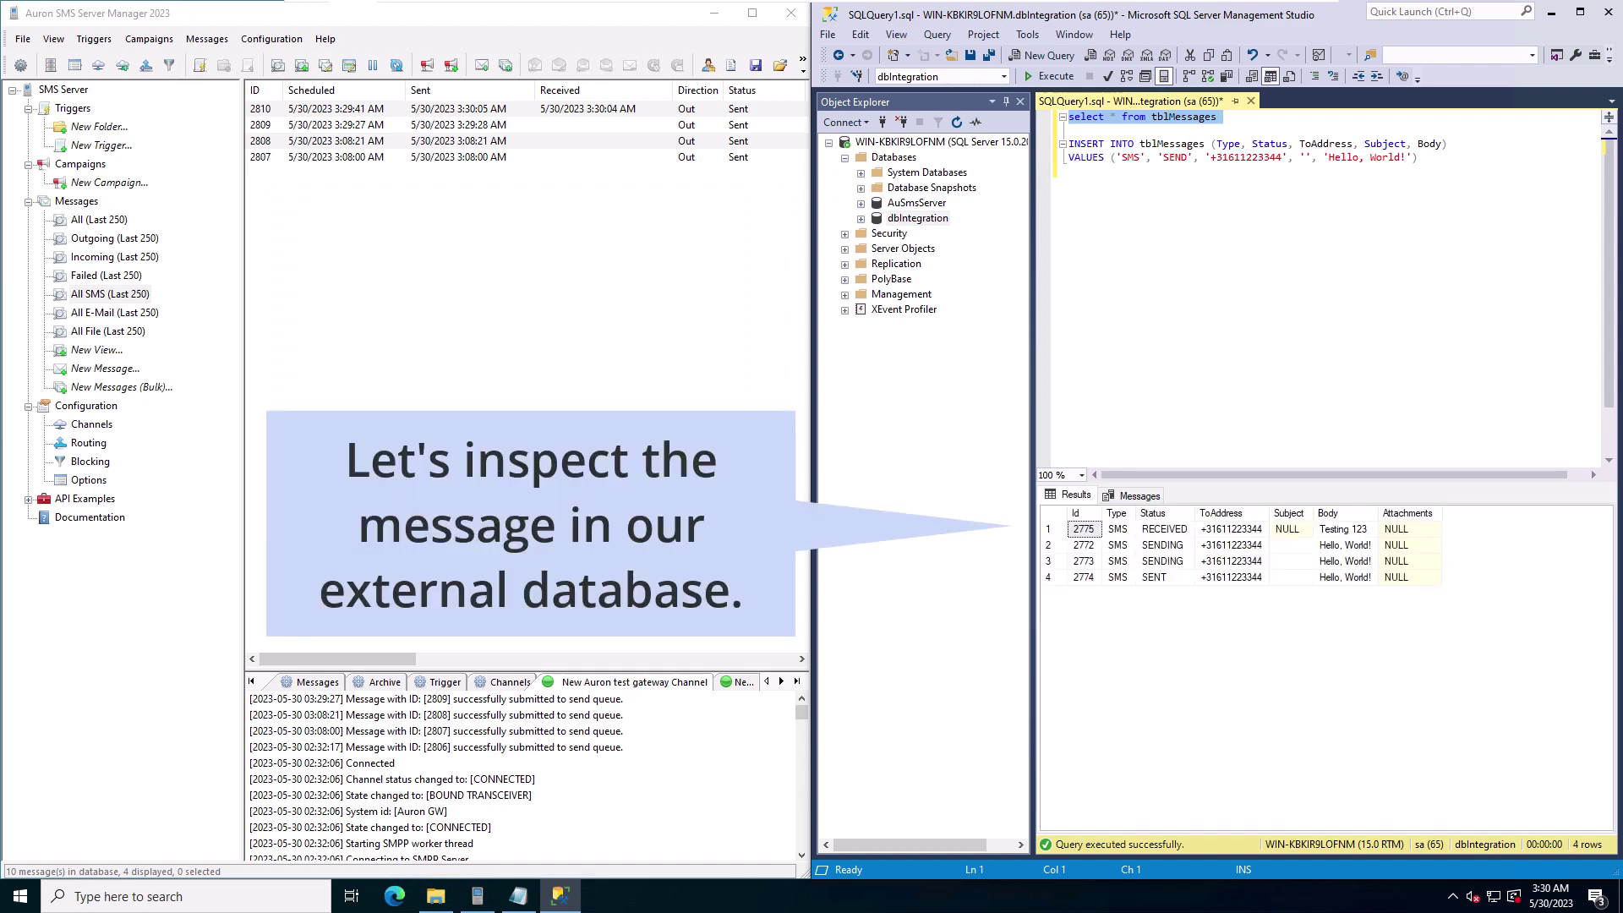